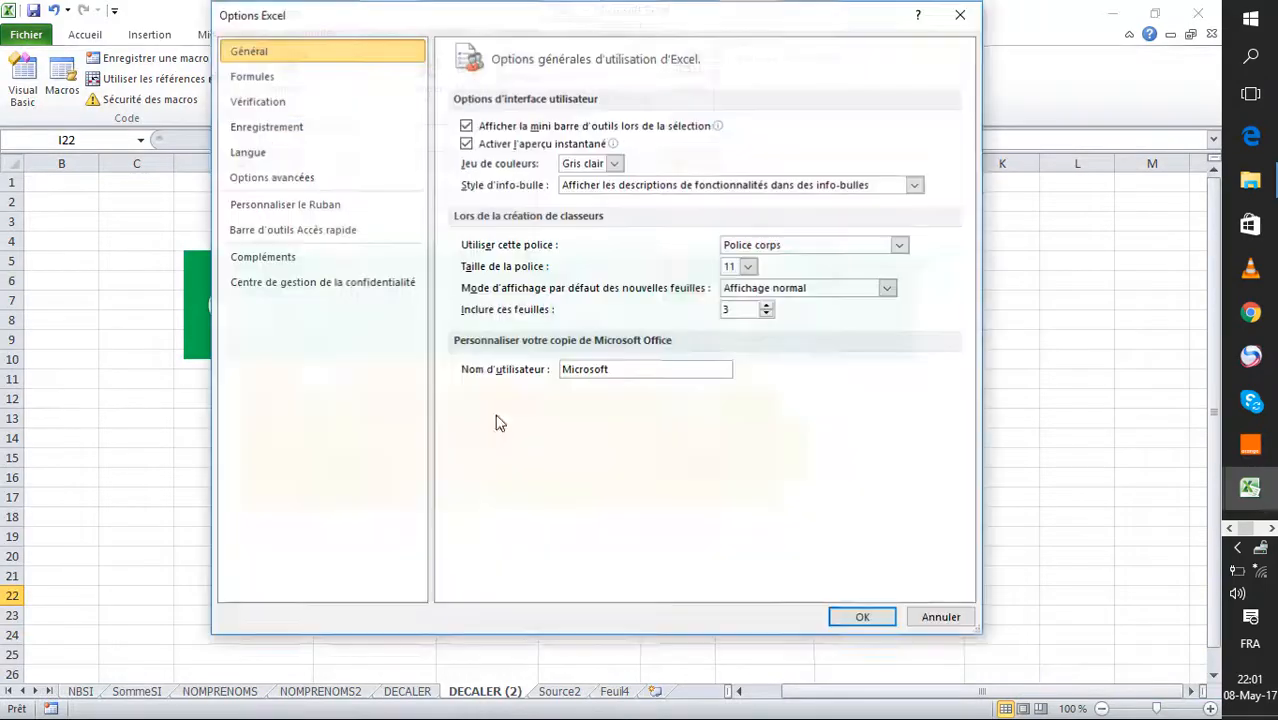
Step: Make sure the Développeur tab is enabled in the ribbon customization options and accept the settings
{"action": "left_click", "coordinate": [307, 208]}
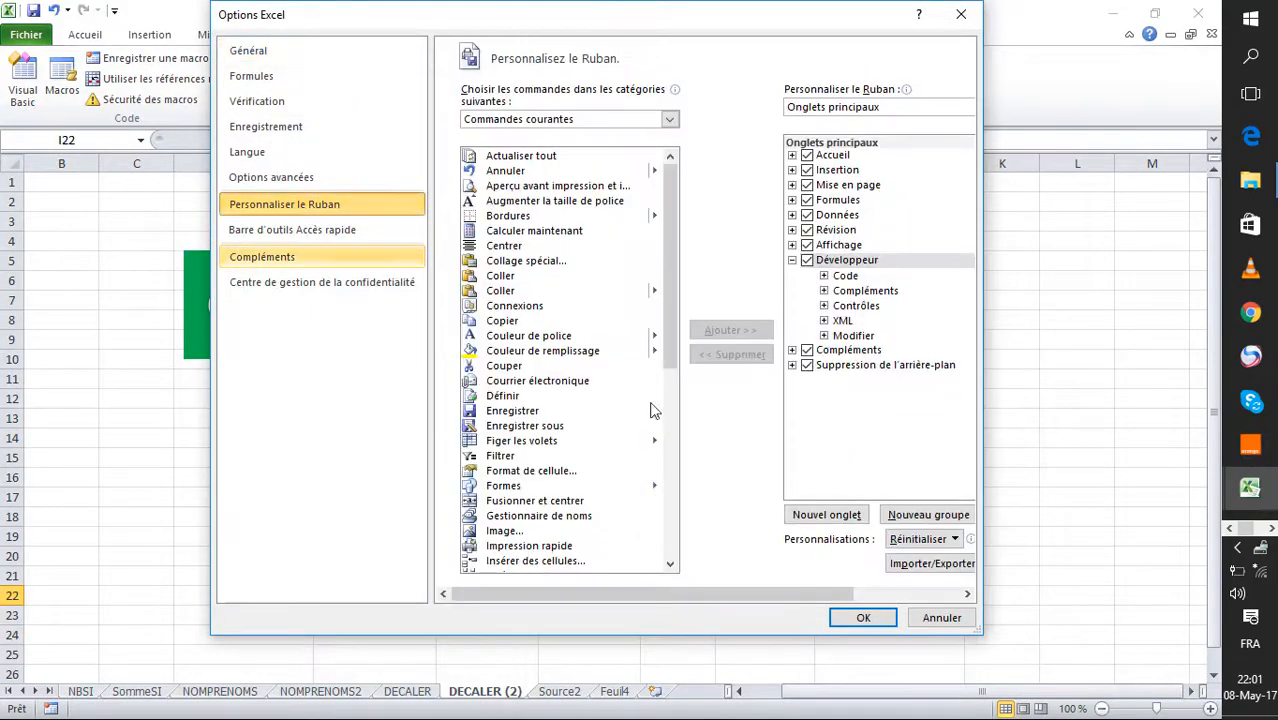
{"action": "left_click", "coordinate": [807, 261]}
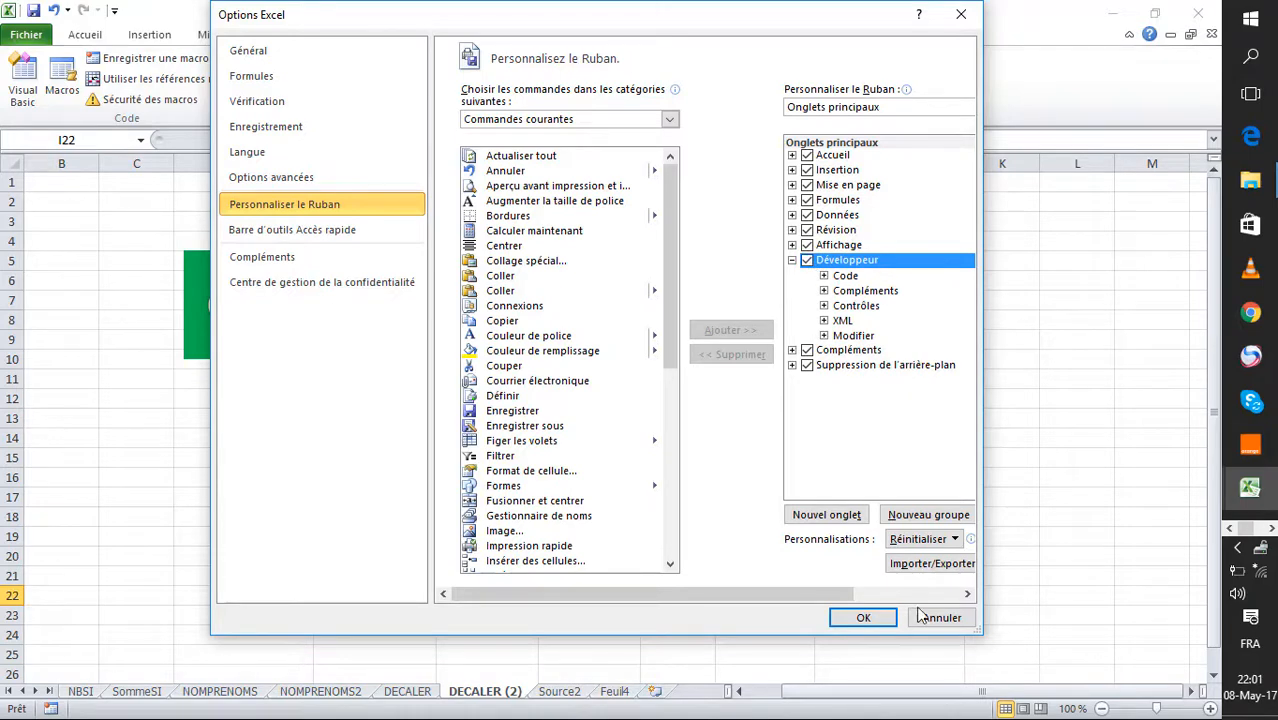
{"action": "left_click", "coordinate": [868, 618]}
{"action": "left_click", "coordinate": [139, 378]}
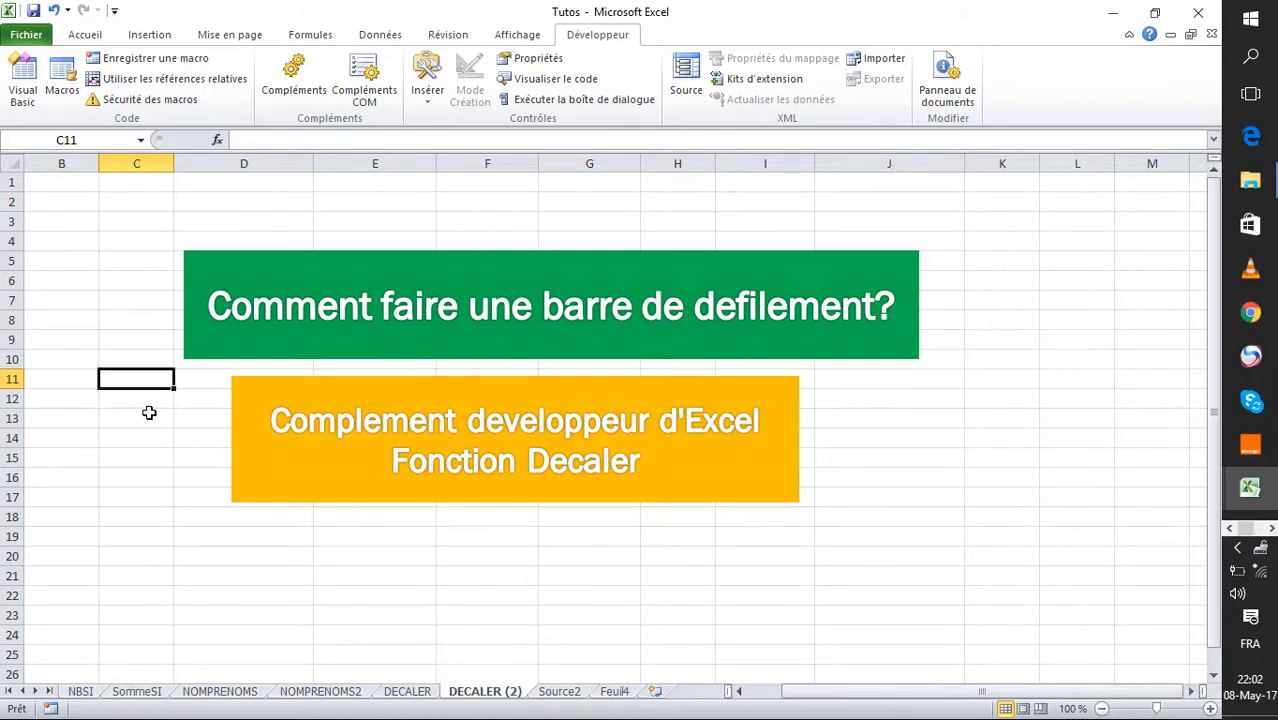
{"action": "left_click", "coordinate": [148, 412]}
{"action": "left_click", "coordinate": [914, 442]}
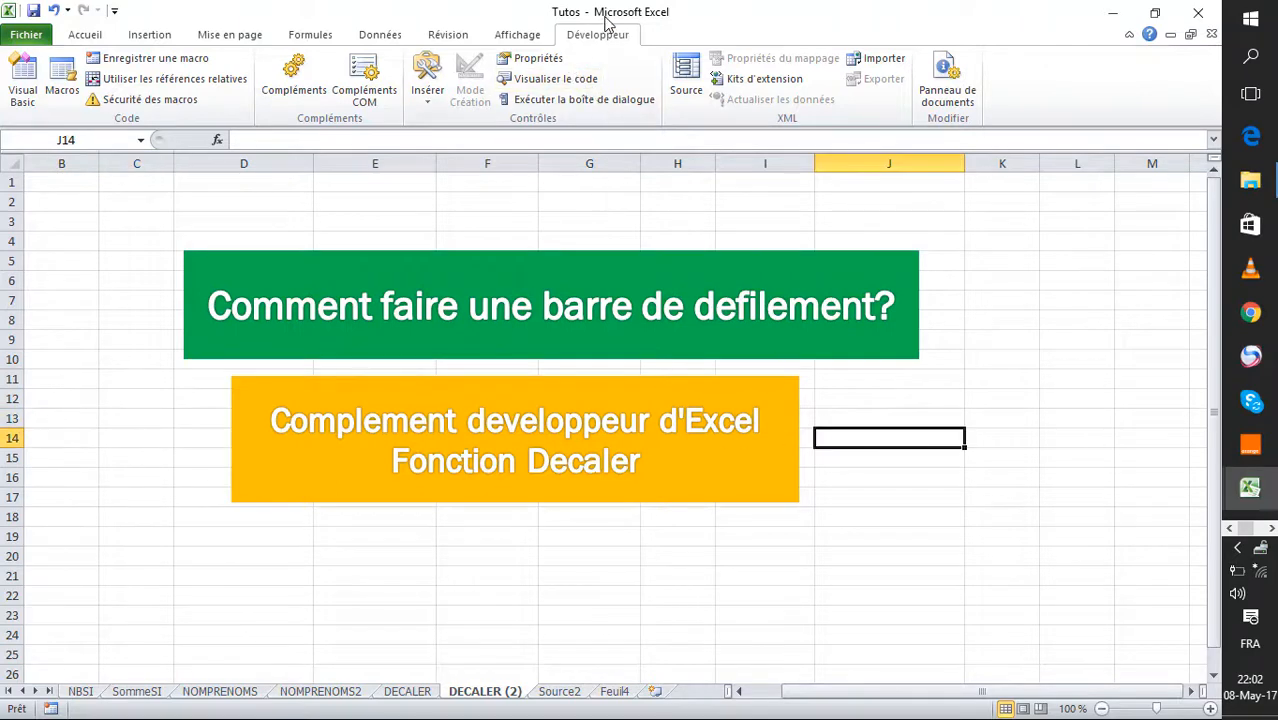
{"action": "left_click", "coordinate": [656, 256]}
{"action": "left_click", "coordinate": [894, 396]}
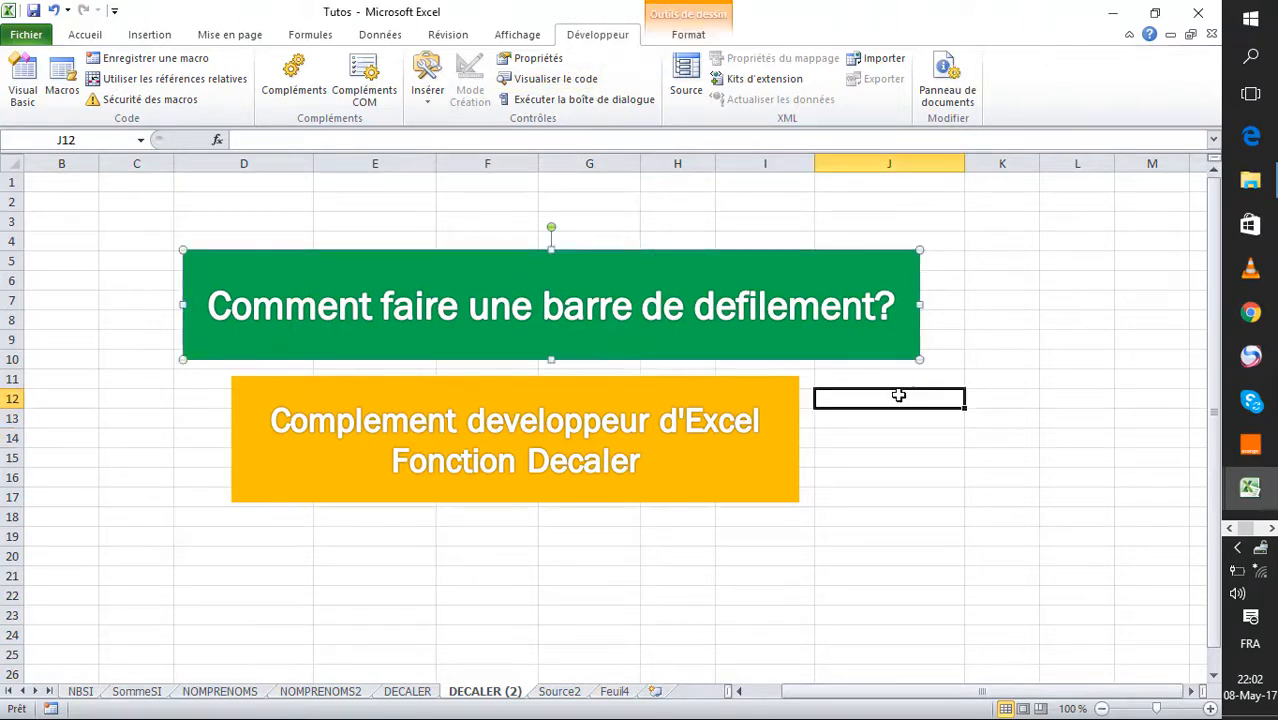
{"action": "left_click", "coordinate": [538, 262]}
{"action": "left_click", "coordinate": [613, 218]}
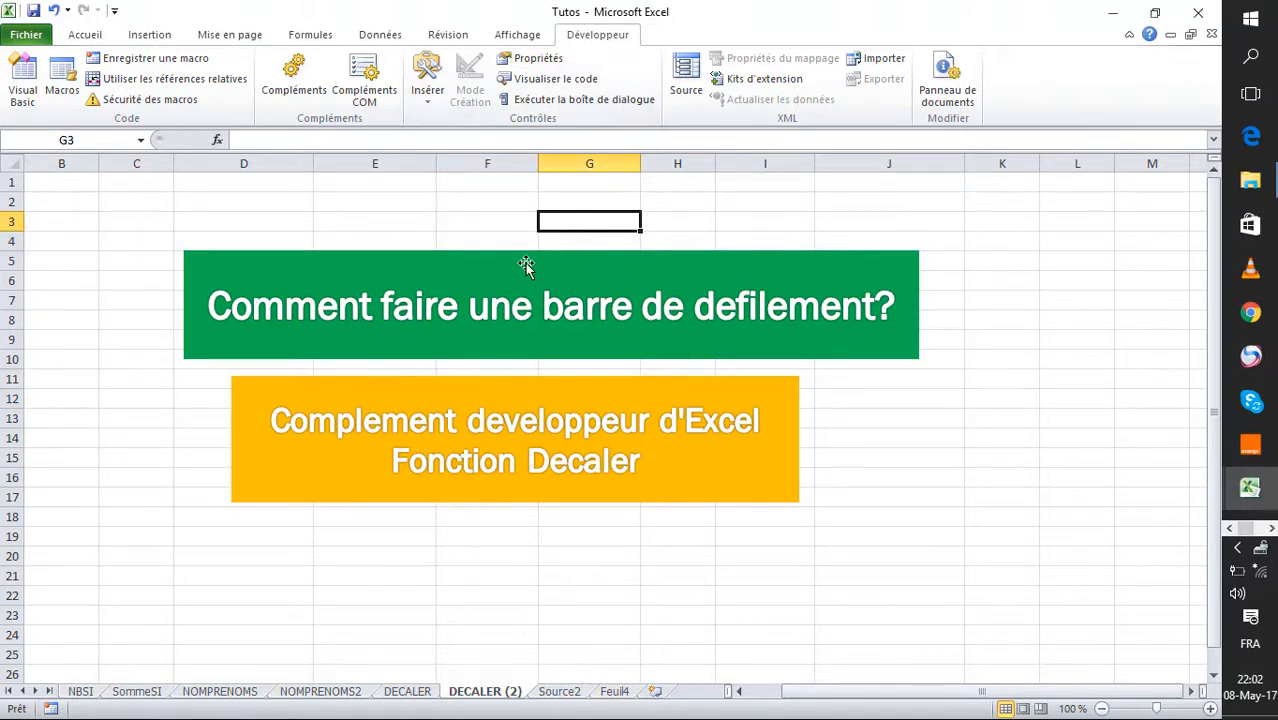
Step: Move the green title and the orange subtitle shapes sideways to around column M to clear the DECALER (2) sheet's working area
{"action": "left_click_drag", "start_coordinate": [502, 257], "coordinate": [524, 211]}
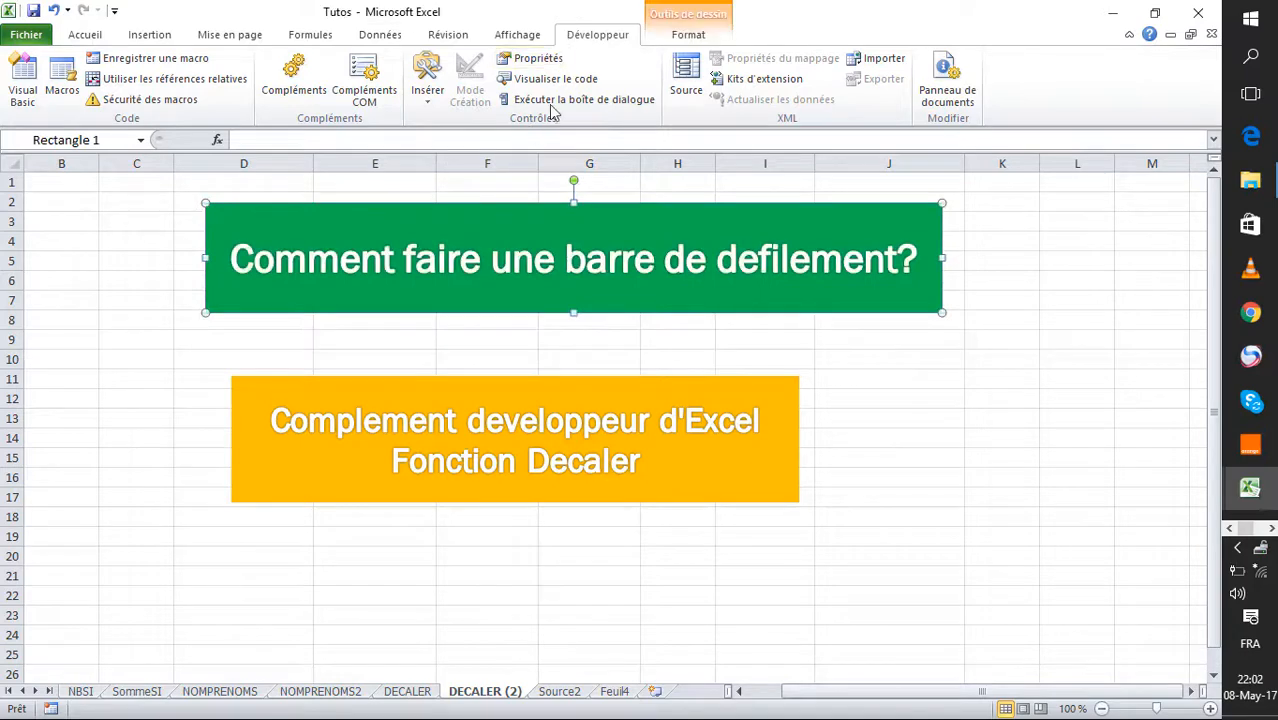
{"action": "left_click_drag", "start_coordinate": [397, 466], "coordinate": [663, 467]}
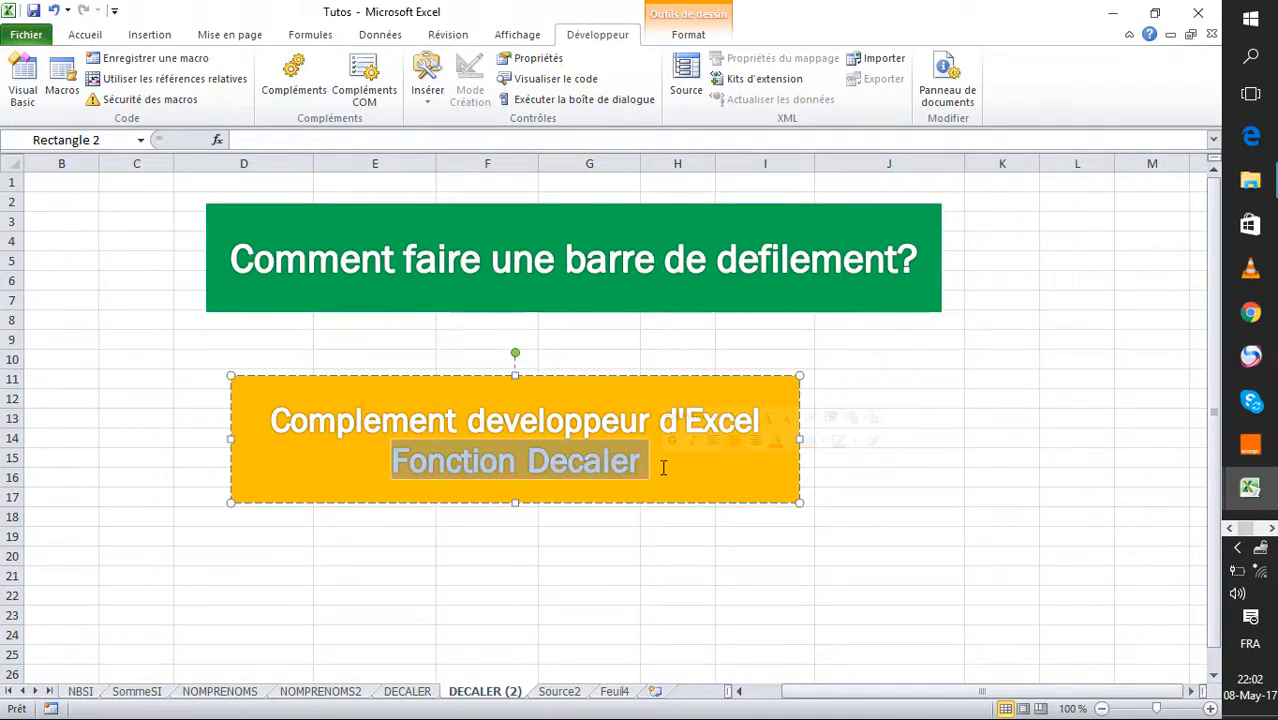
{"action": "left_click", "coordinate": [556, 379]}
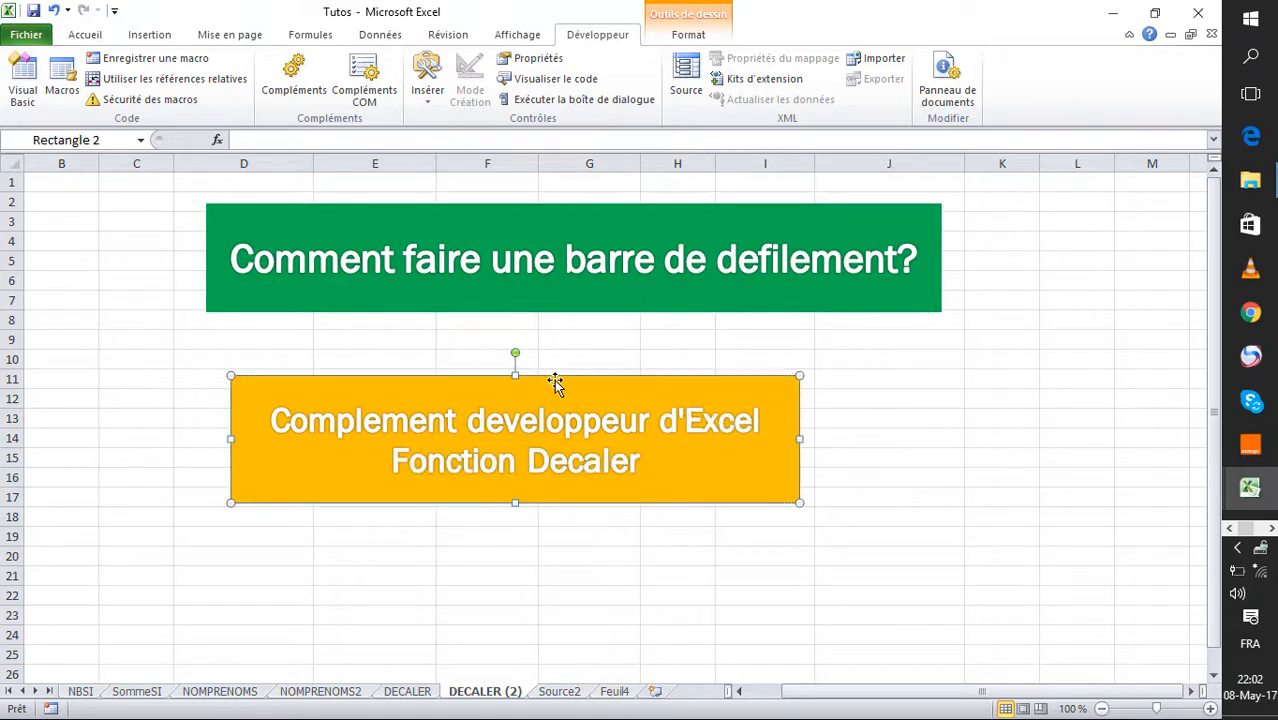
{"action": "left_click_drag", "start_coordinate": [535, 380], "coordinate": [1170, 434]}
{"action": "left_click_drag", "start_coordinate": [459, 220], "coordinate": [1088, 259]}
{"action": "scroll", "coordinate": [974, 258], "scroll_direction": "right", "scroll_amount": 1}
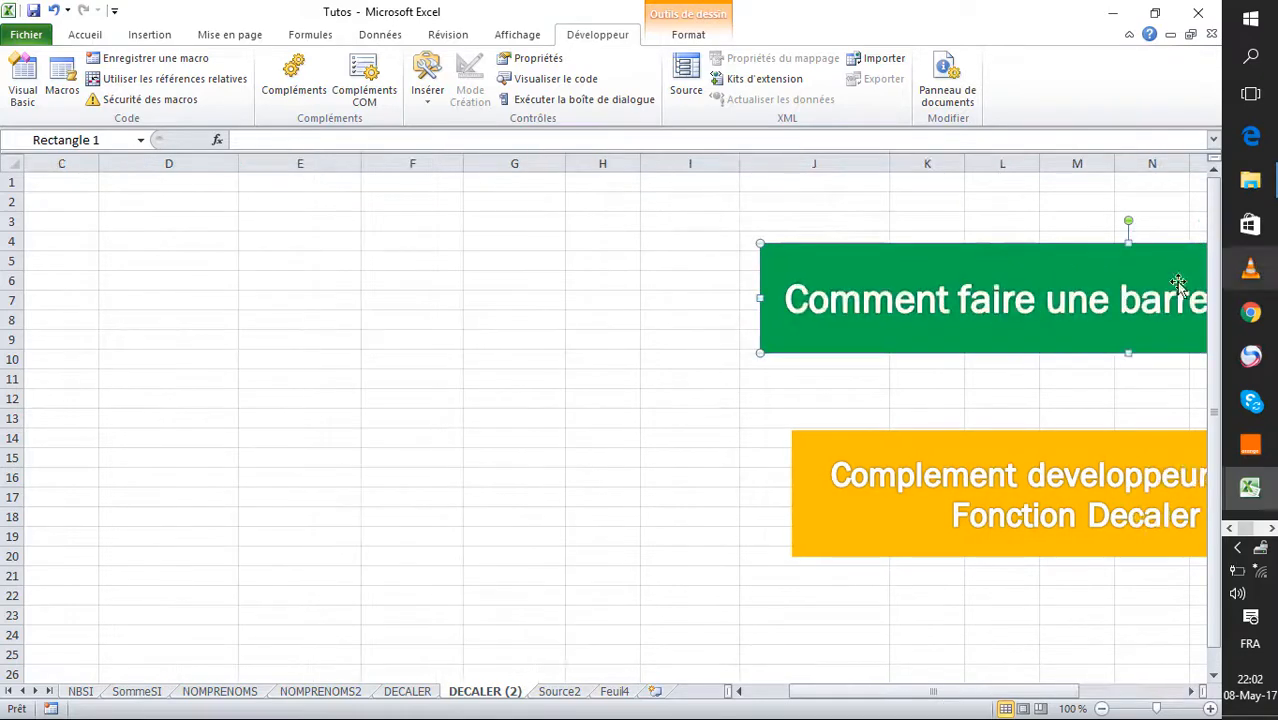
{"action": "left_click_drag", "start_coordinate": [817, 249], "coordinate": [1122, 267]}
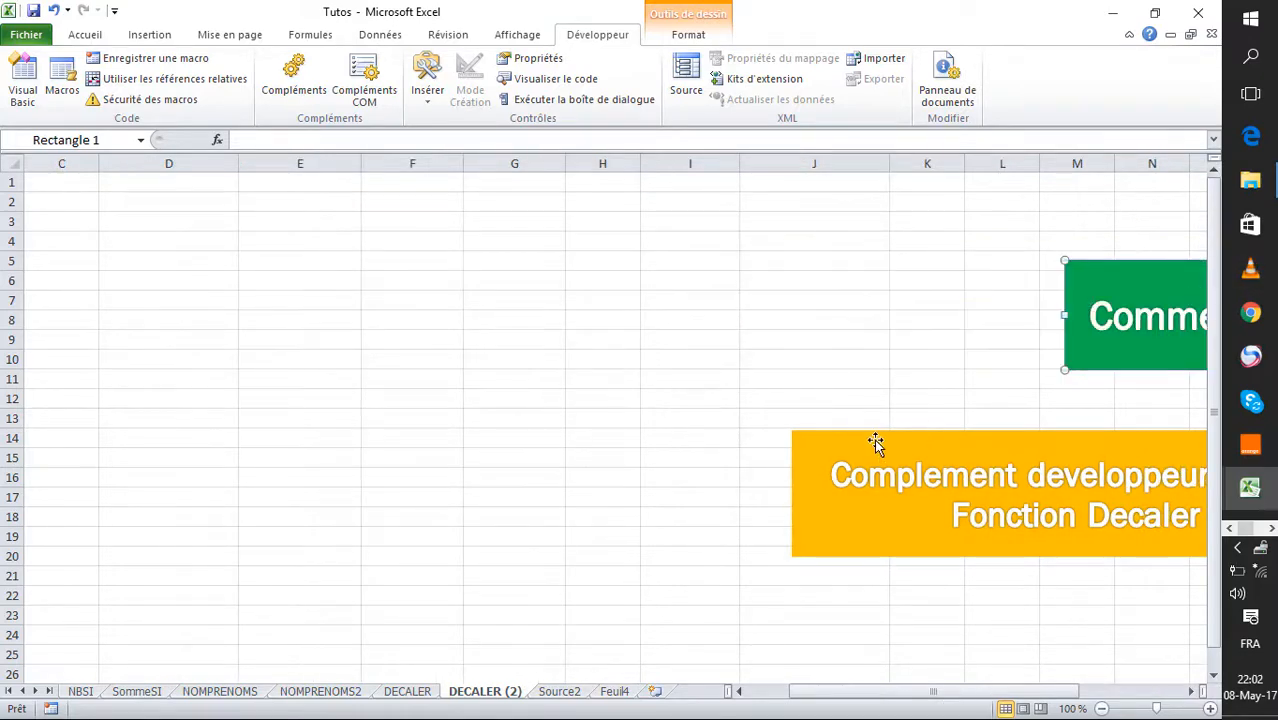
{"action": "left_click_drag", "start_coordinate": [865, 439], "coordinate": [1182, 450]}
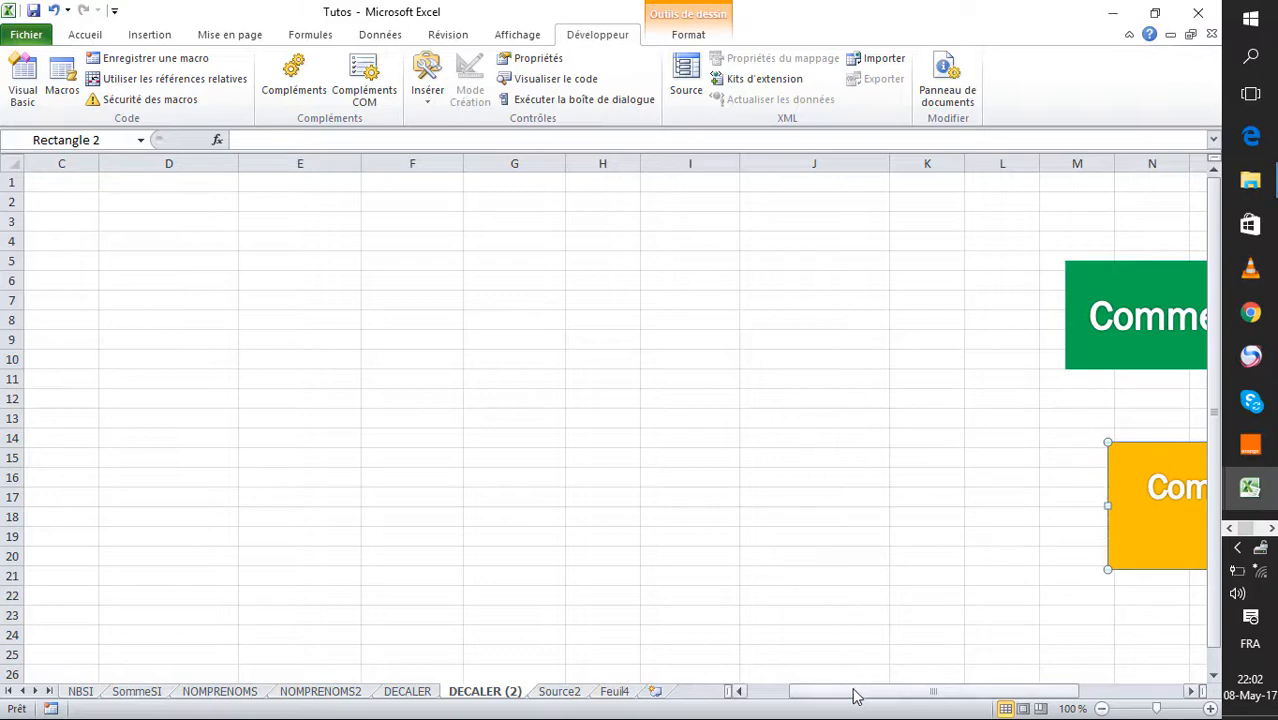
{"action": "left_click_drag", "start_coordinate": [856, 690], "coordinate": [790, 690]}
{"action": "left_click", "coordinate": [285, 458]}
{"action": "left_click", "coordinate": [204, 302]}
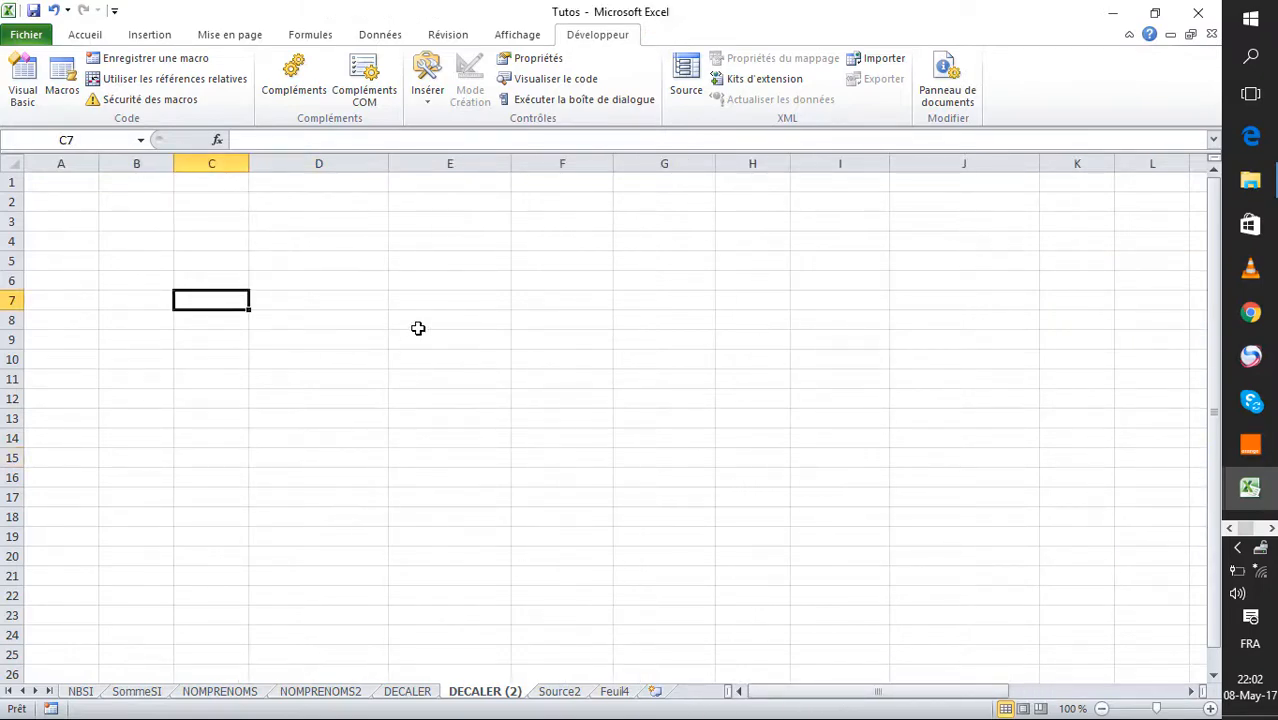
Step: Review the employee data table on the Source2 sheet and return to the DECALER (2) sheet
{"action": "left_click", "coordinate": [566, 692]}
{"action": "left_click", "coordinate": [440, 364]}
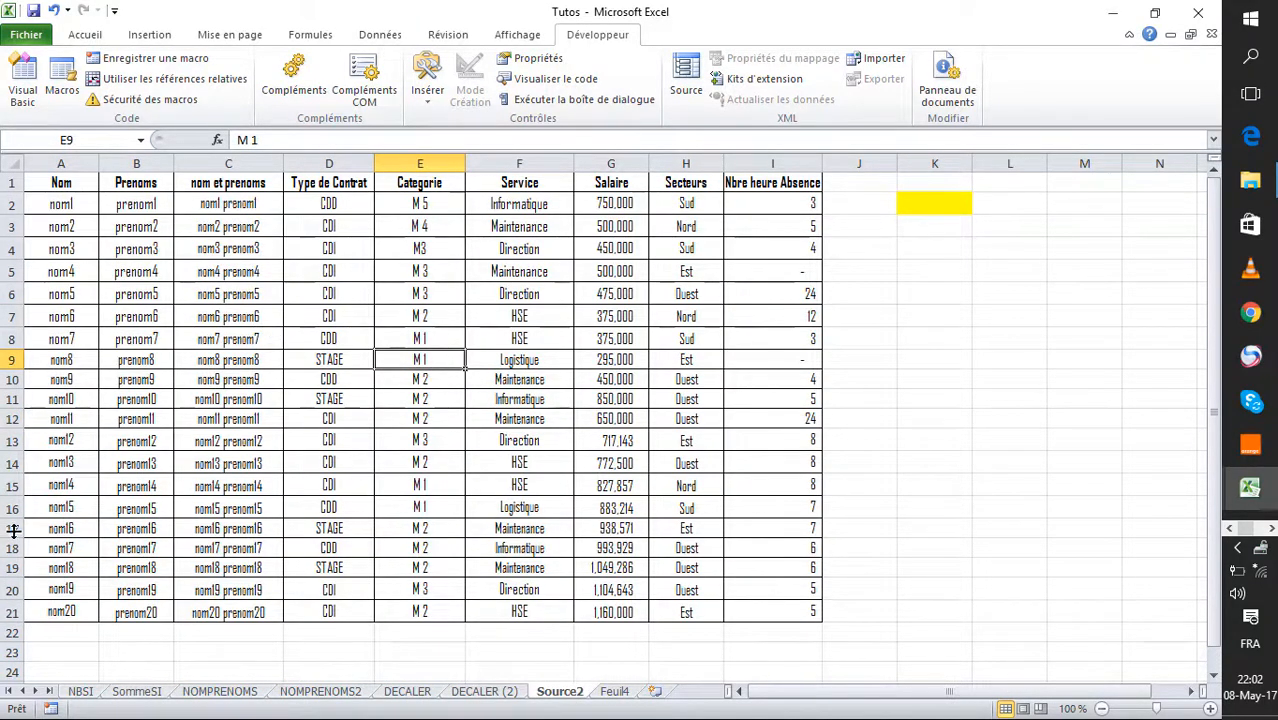
{"action": "left_click", "coordinate": [503, 691]}
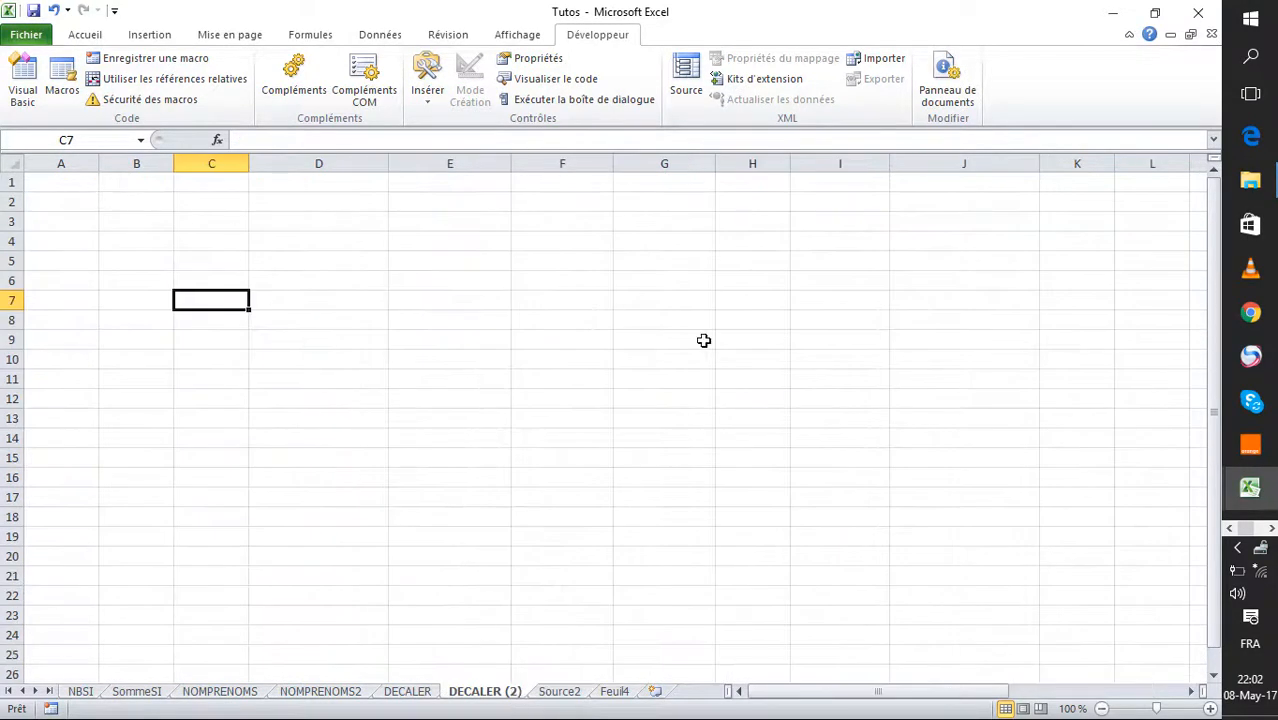
{"action": "left_click", "coordinate": [313, 474]}
{"action": "left_click", "coordinate": [268, 289]}
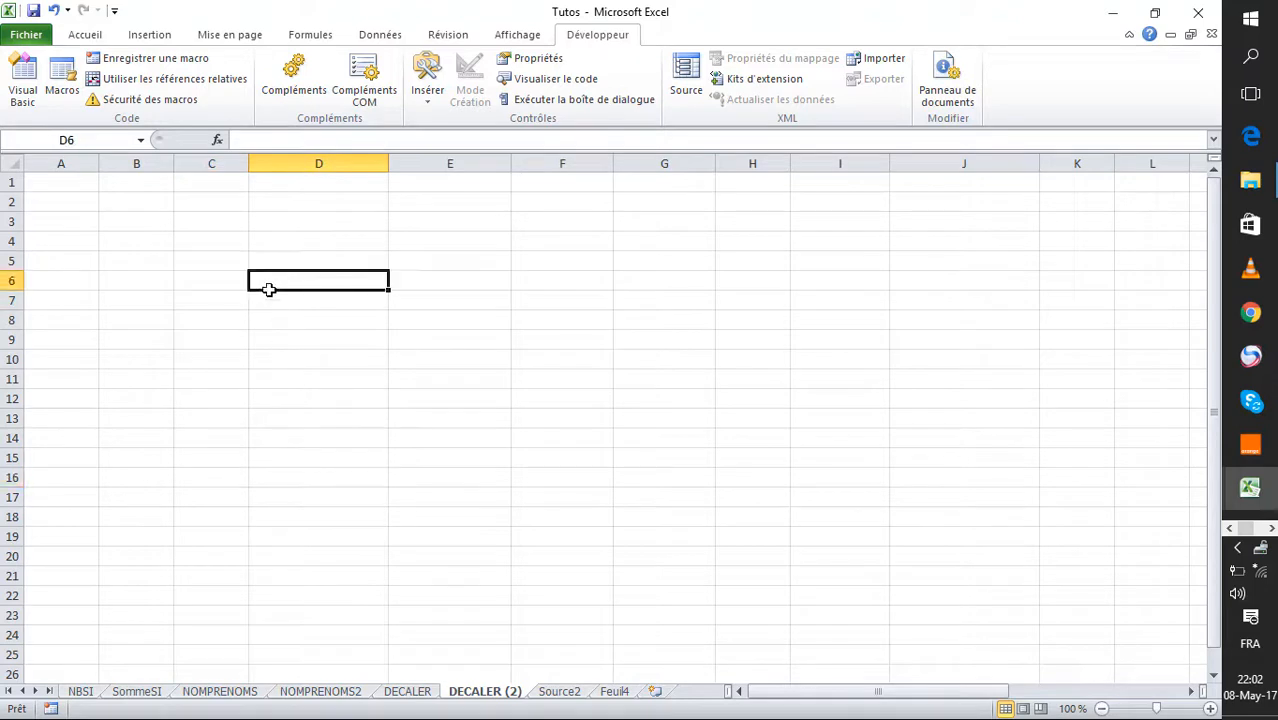
{"action": "left_click", "coordinate": [284, 412]}
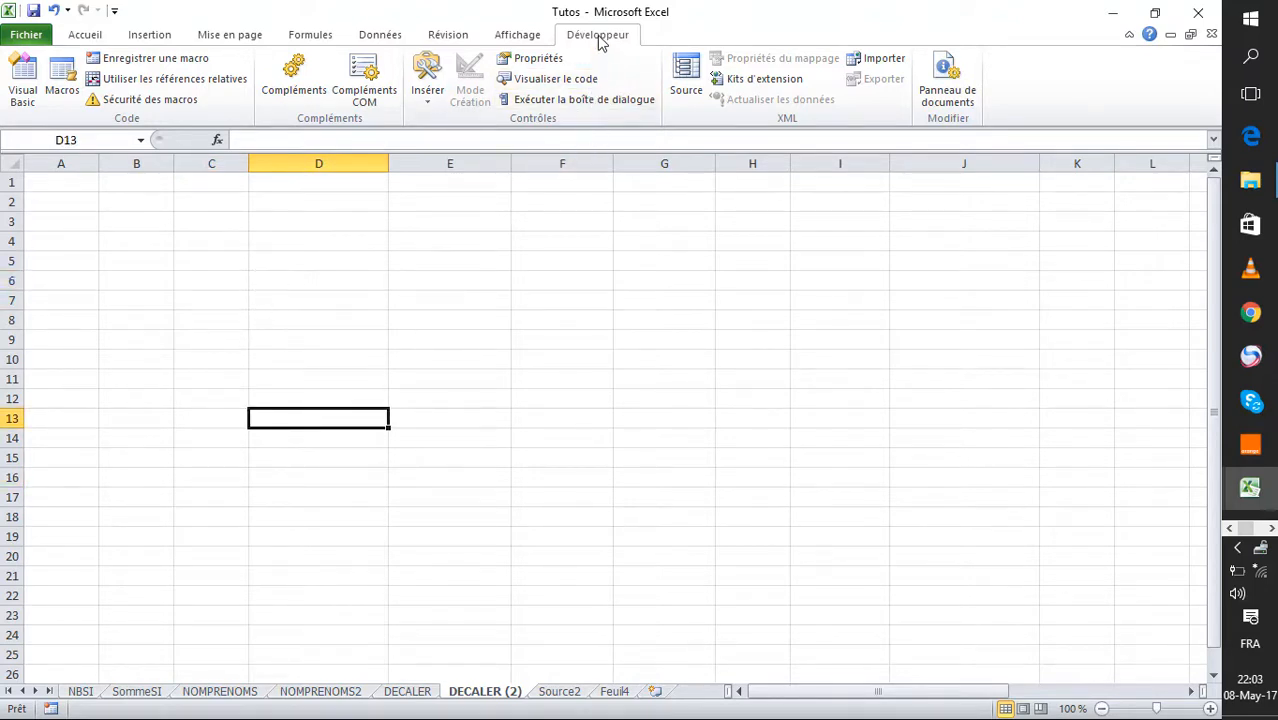
Step: Insert a vertical scroll bar form control in column D, spanning about rows 4 to 14
{"action": "left_click", "coordinate": [437, 112]}
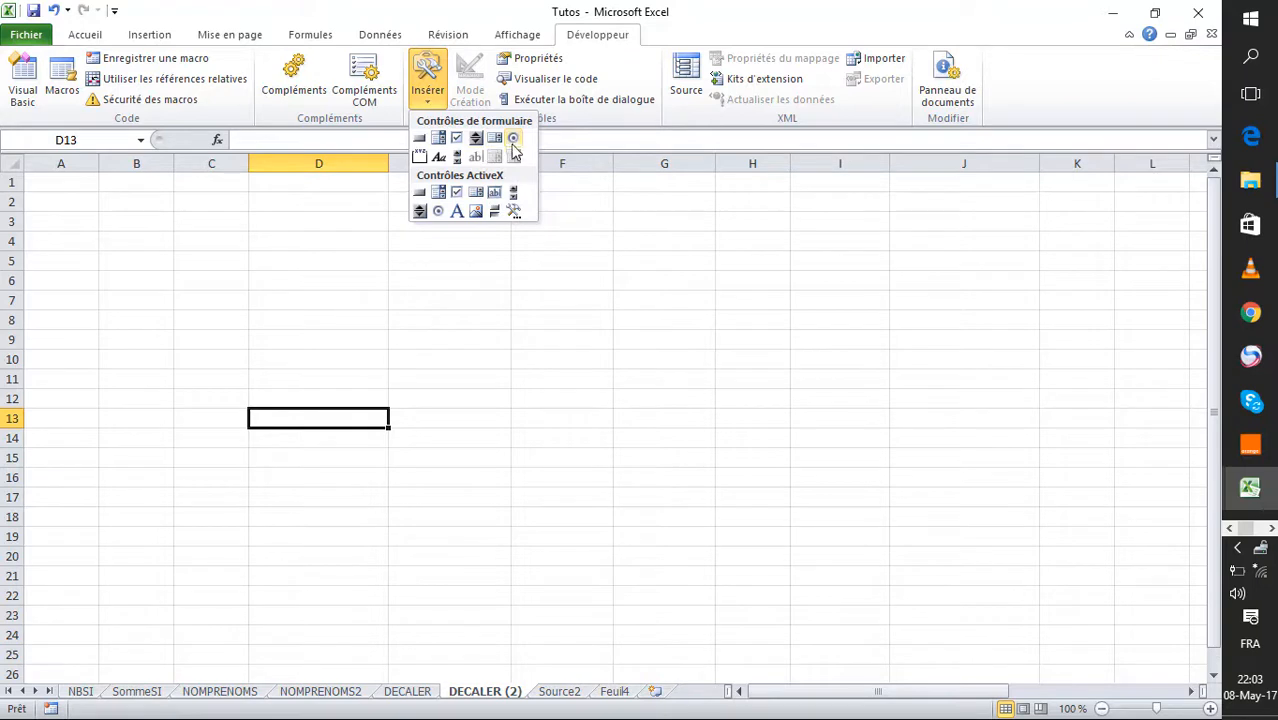
{"action": "left_click", "coordinate": [457, 157]}
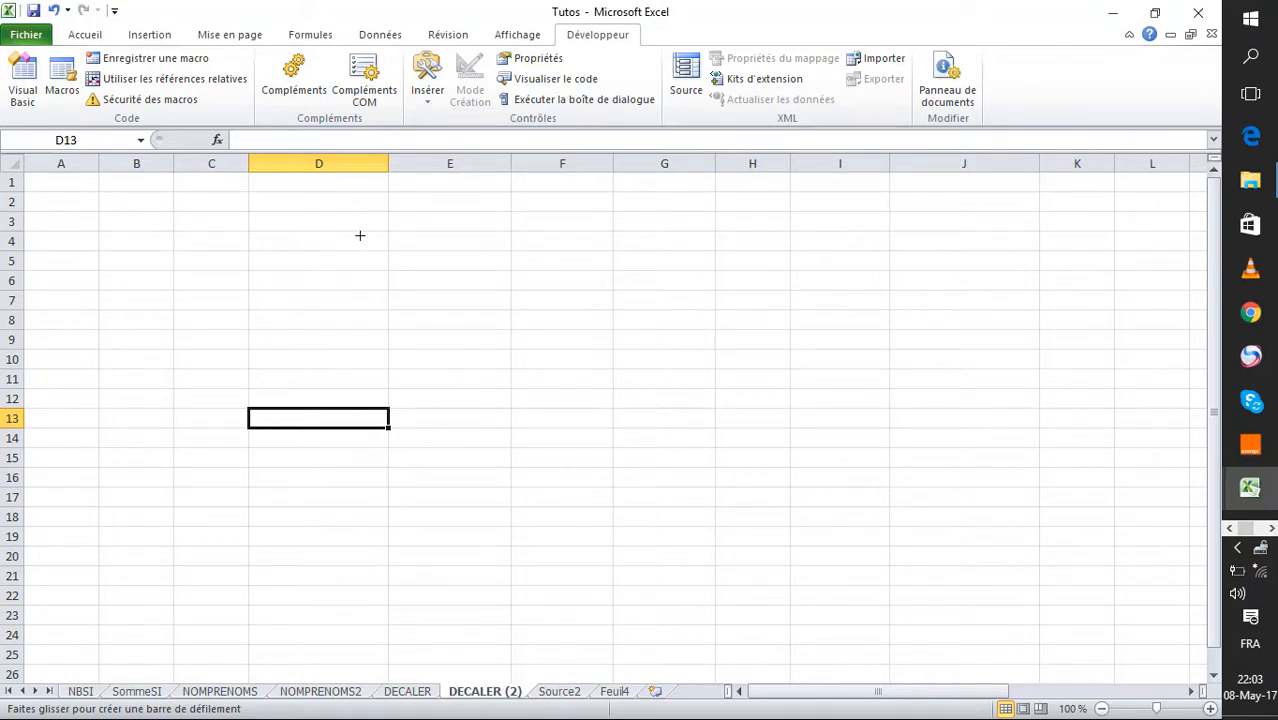
{"action": "left_click_drag", "start_coordinate": [328, 275], "coordinate": [328, 275]}
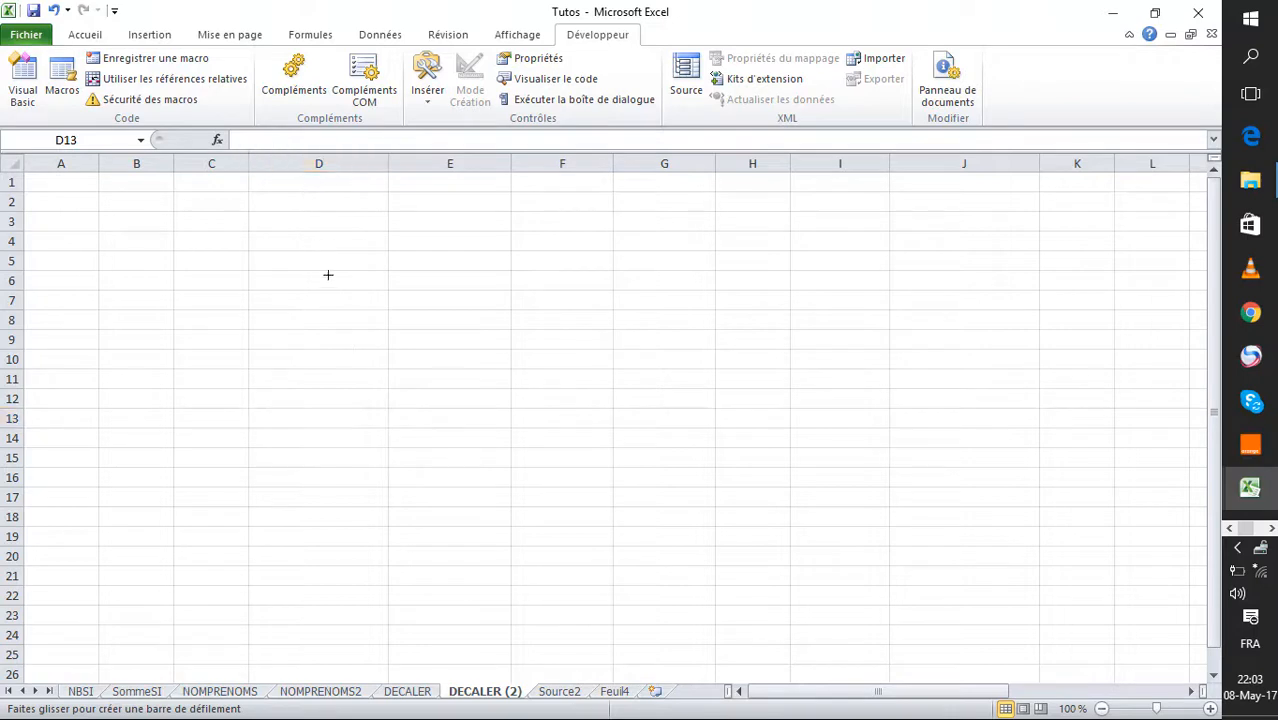
{"action": "left_click_drag", "start_coordinate": [371, 557], "coordinate": [356, 519]}
{"action": "left_click_drag", "start_coordinate": [346, 453], "coordinate": [356, 448]}
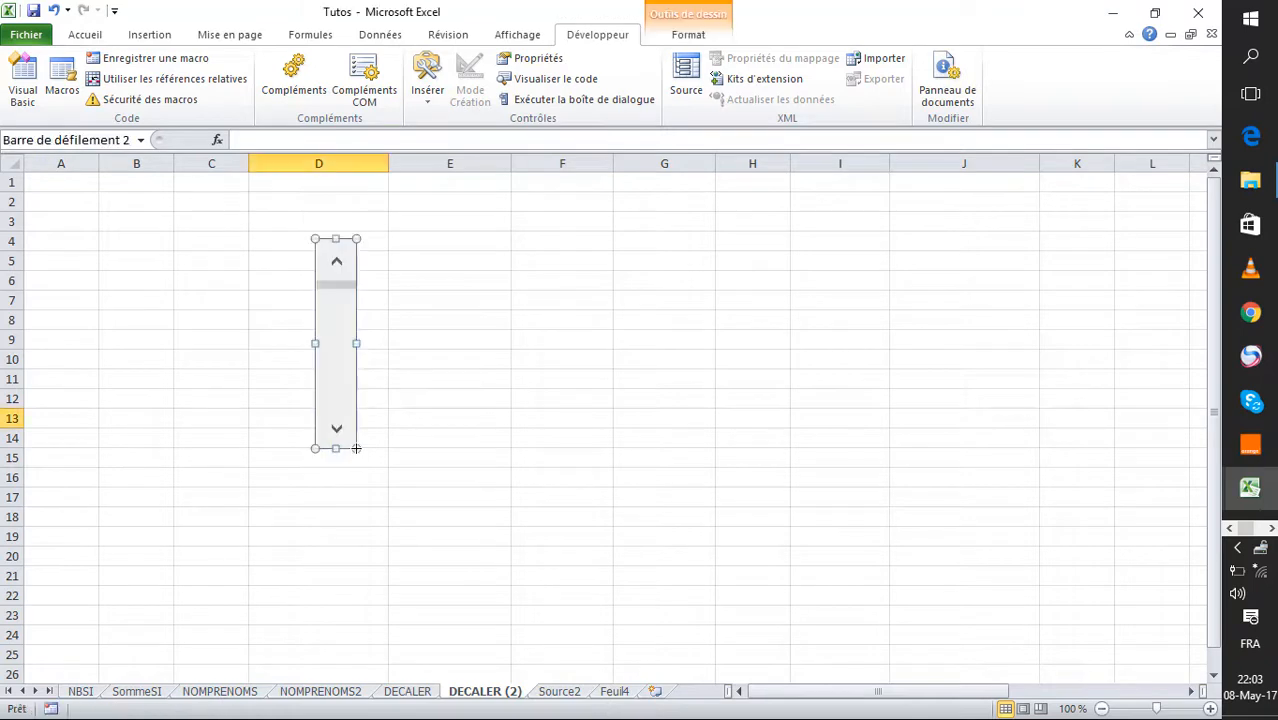
{"action": "left_click", "coordinate": [398, 257]}
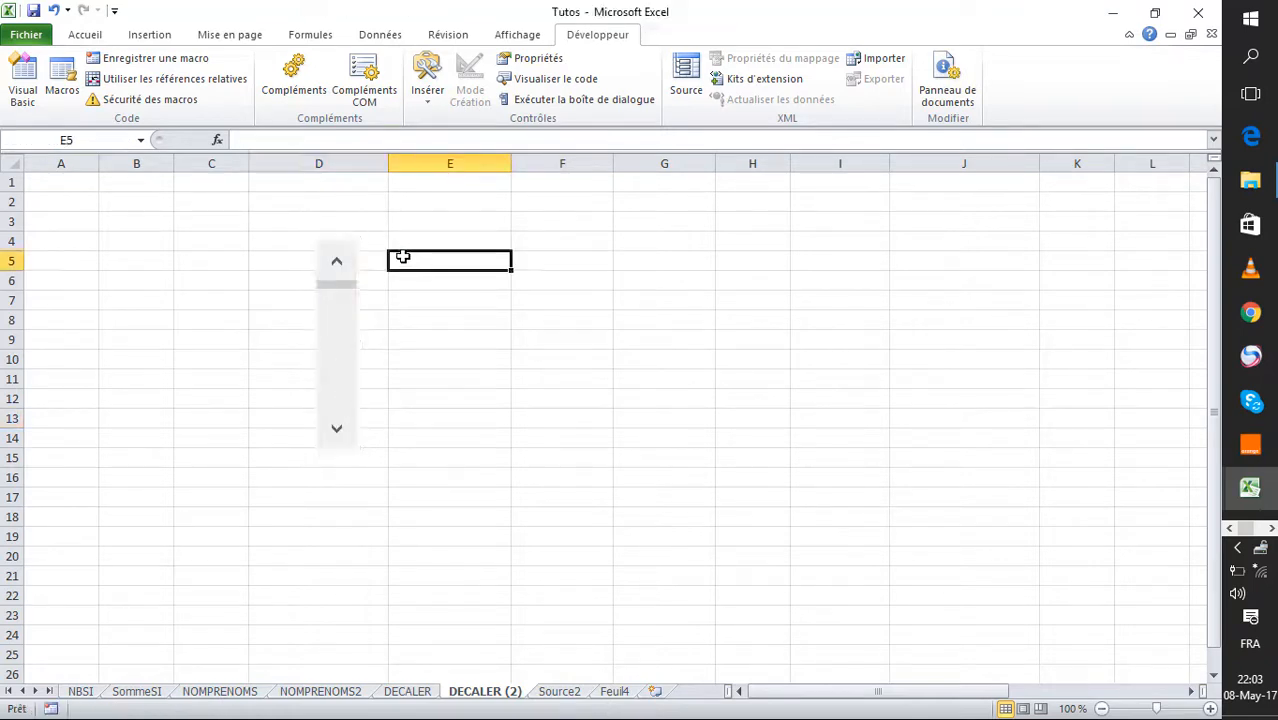
{"action": "left_click", "coordinate": [436, 300]}
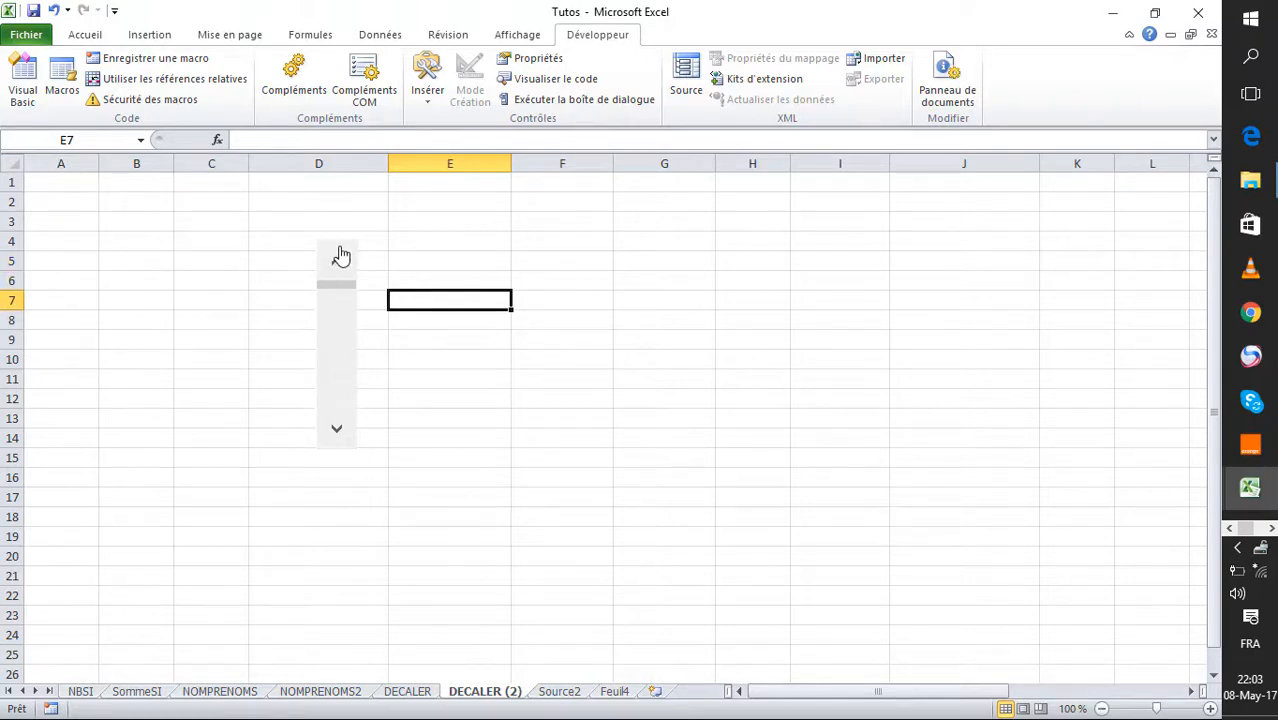
Step: Shift the scroll bar slightly so it sits against the boundary between columns D and E
{"action": "right_click", "coordinate": [340, 257]}
{"action": "left_click", "coordinate": [382, 280]}
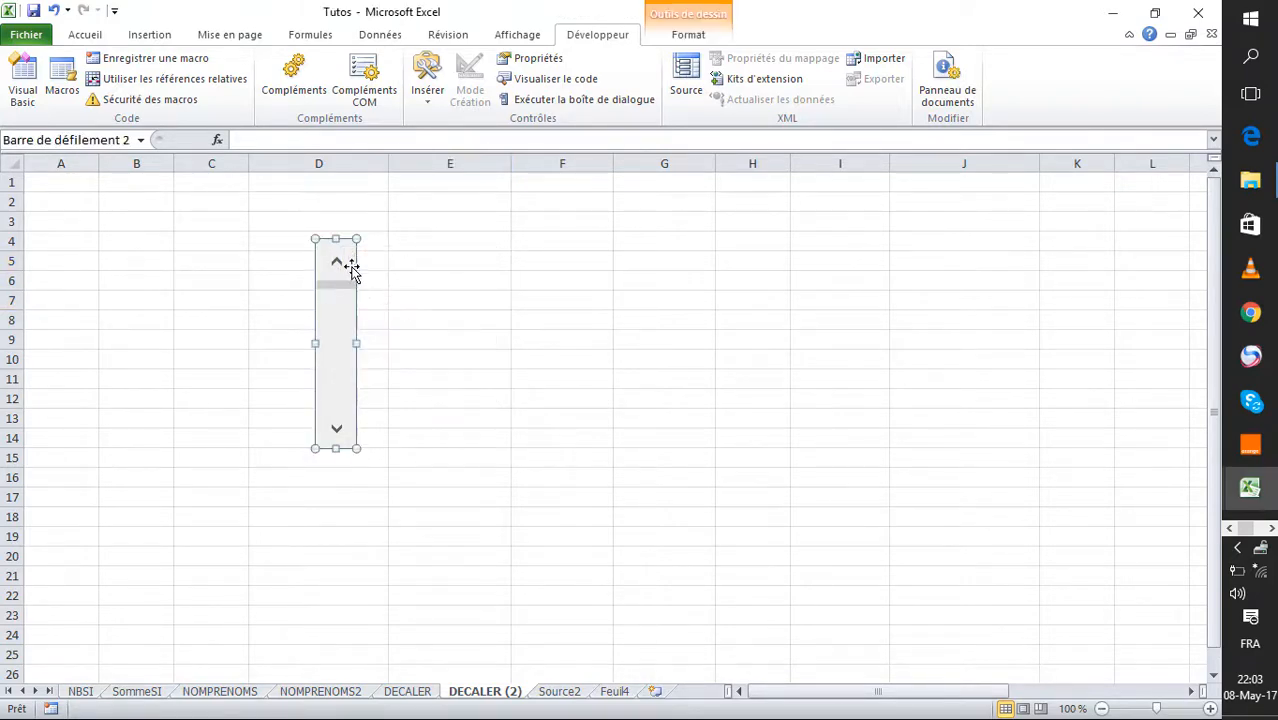
{"action": "left_click_drag", "start_coordinate": [347, 263], "coordinate": [378, 256]}
{"action": "left_click", "coordinate": [471, 305]}
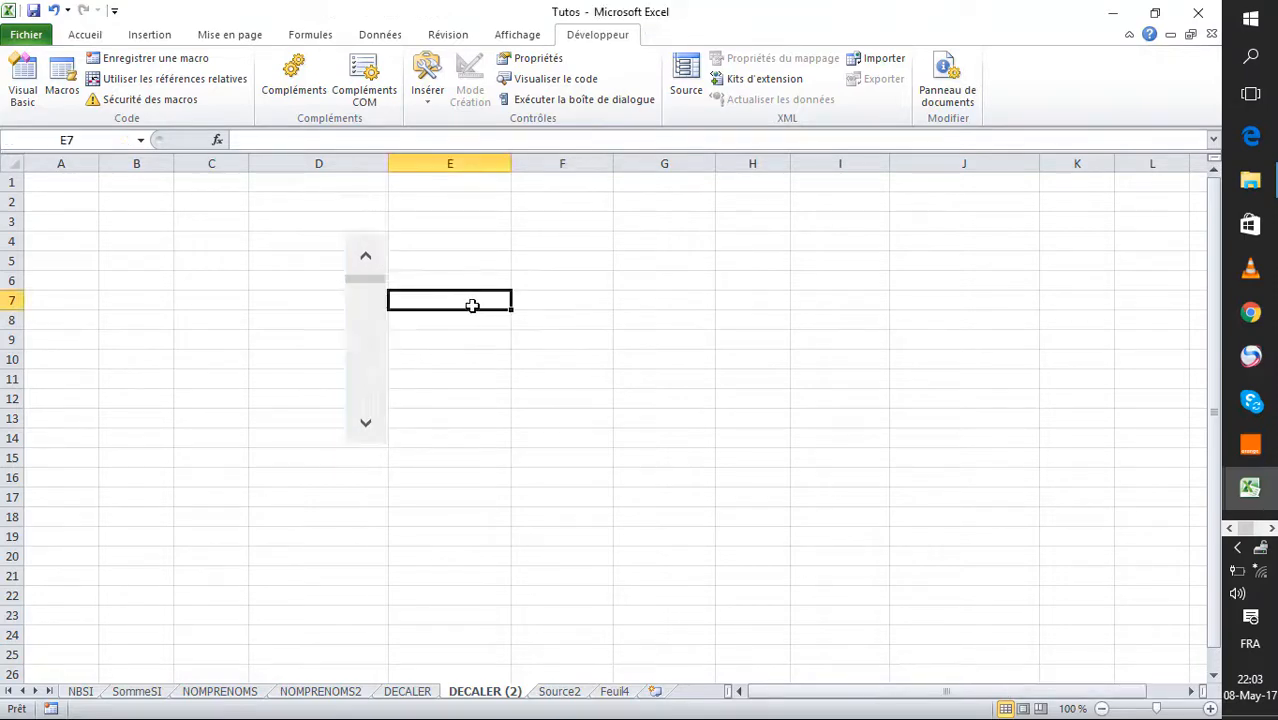
{"action": "right_click", "coordinate": [377, 261]}
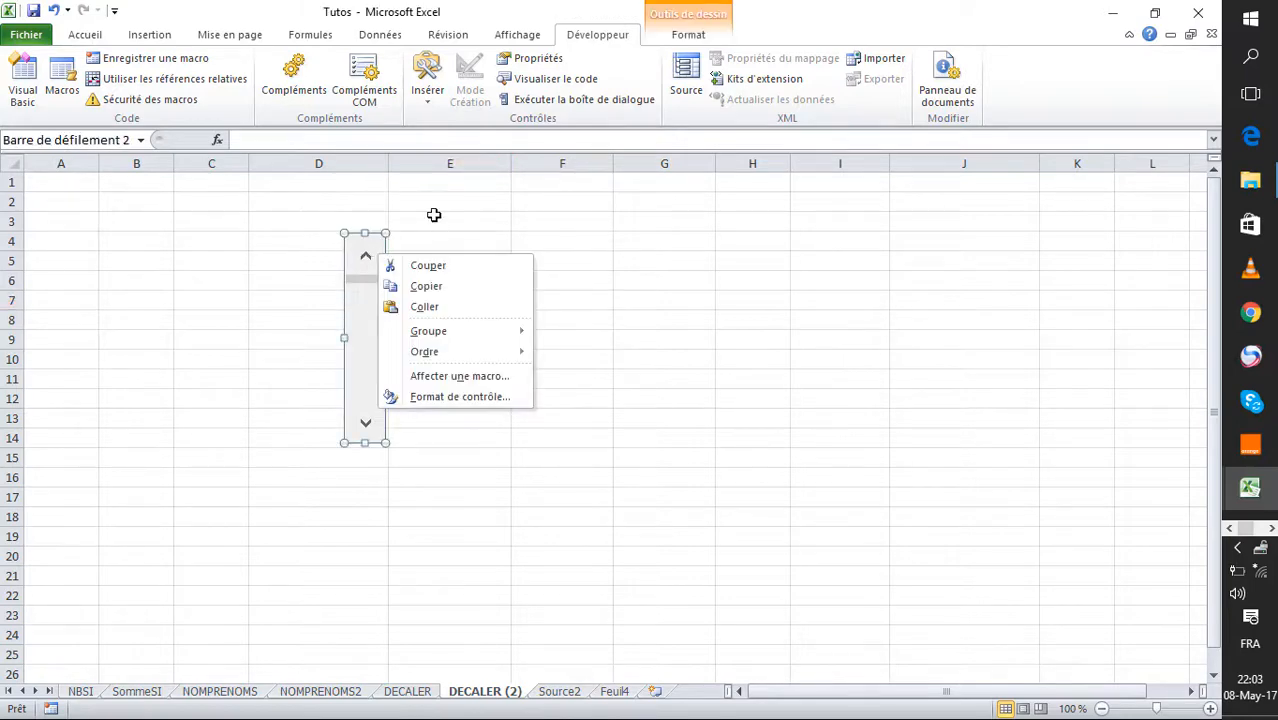
{"action": "left_click", "coordinate": [362, 258]}
{"action": "left_click", "coordinate": [471, 222]}
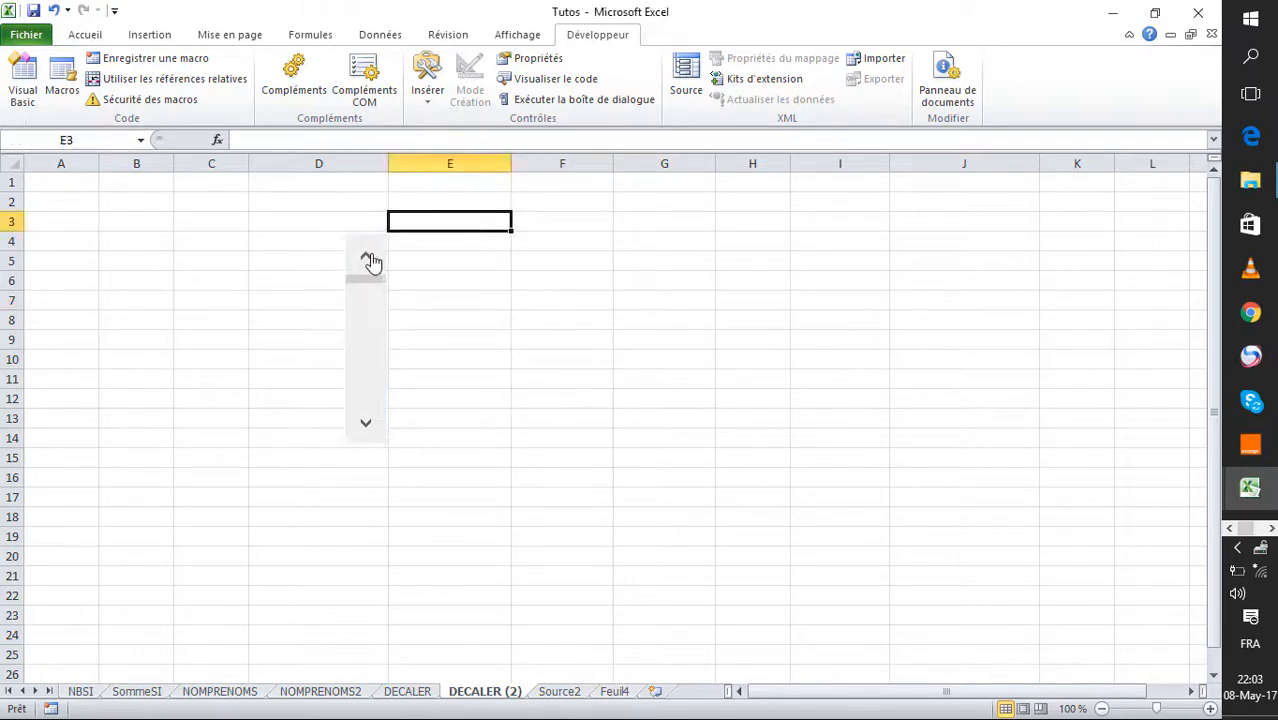
Step: Set the scroll bar's linked cell to $J$2 in its control format settings and confirm
{"action": "right_click", "coordinate": [370, 259]}
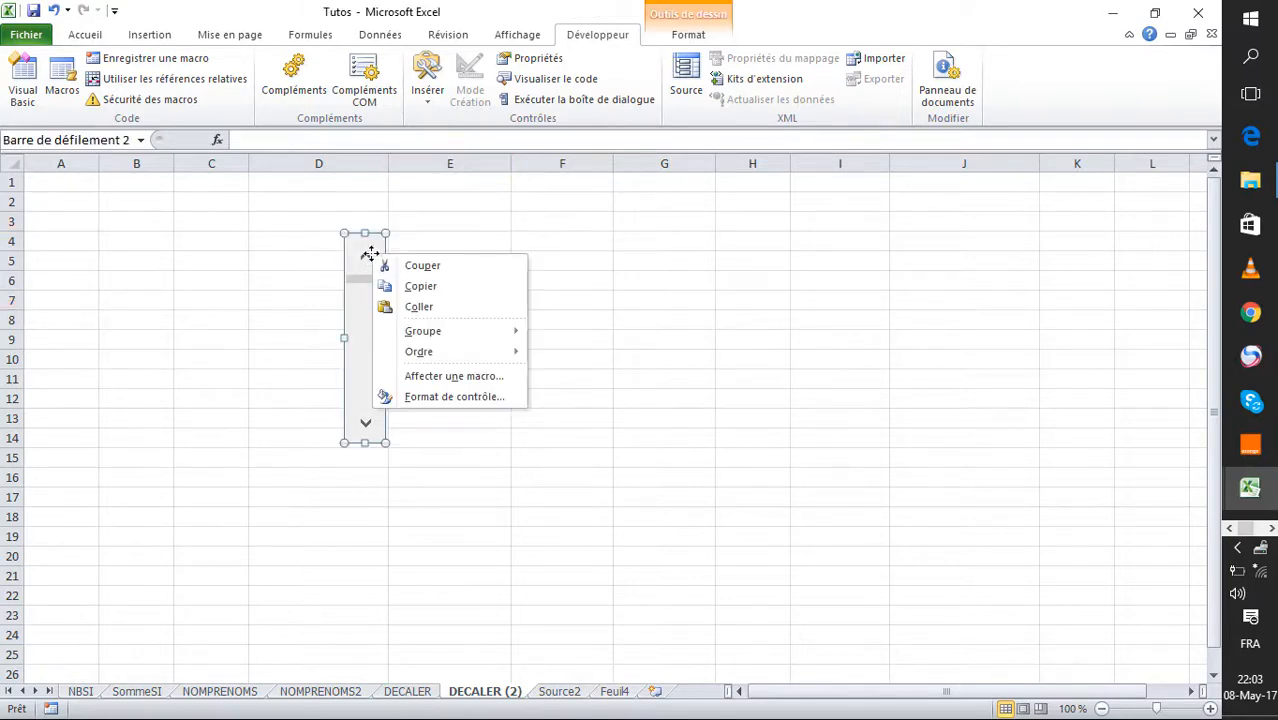
{"action": "left_click", "coordinate": [436, 397]}
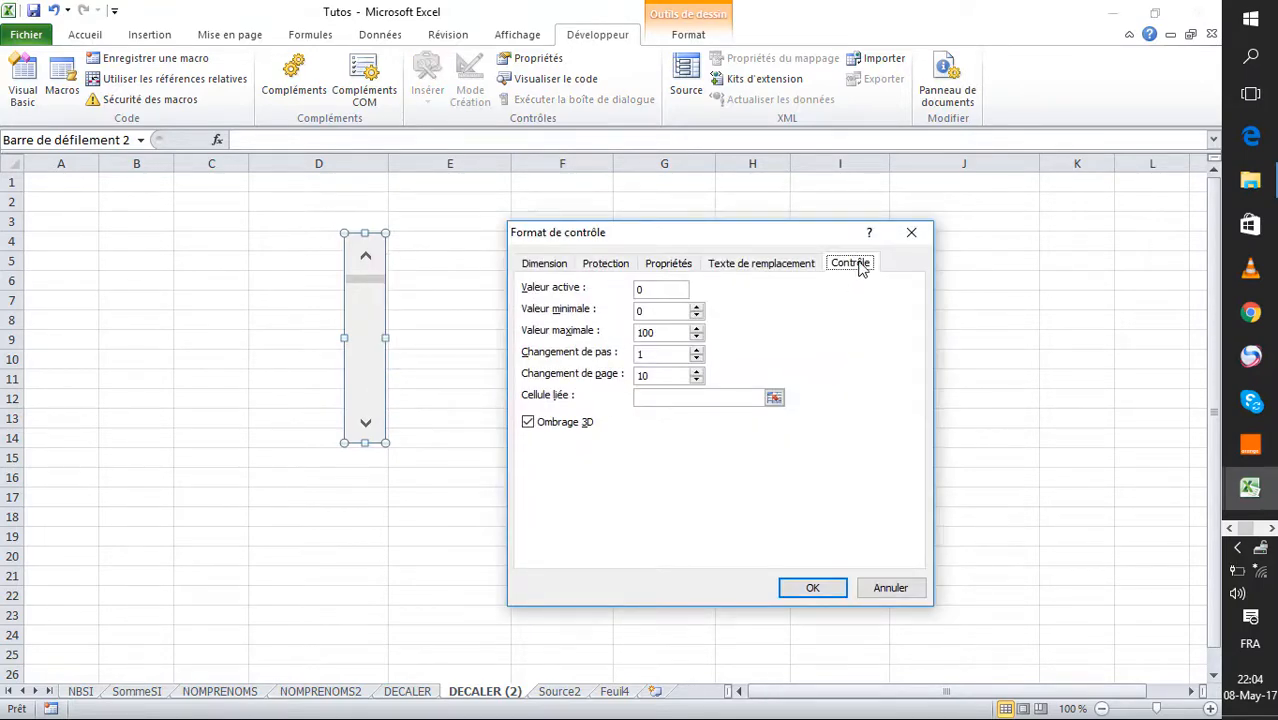
{"action": "left_click", "coordinate": [774, 399]}
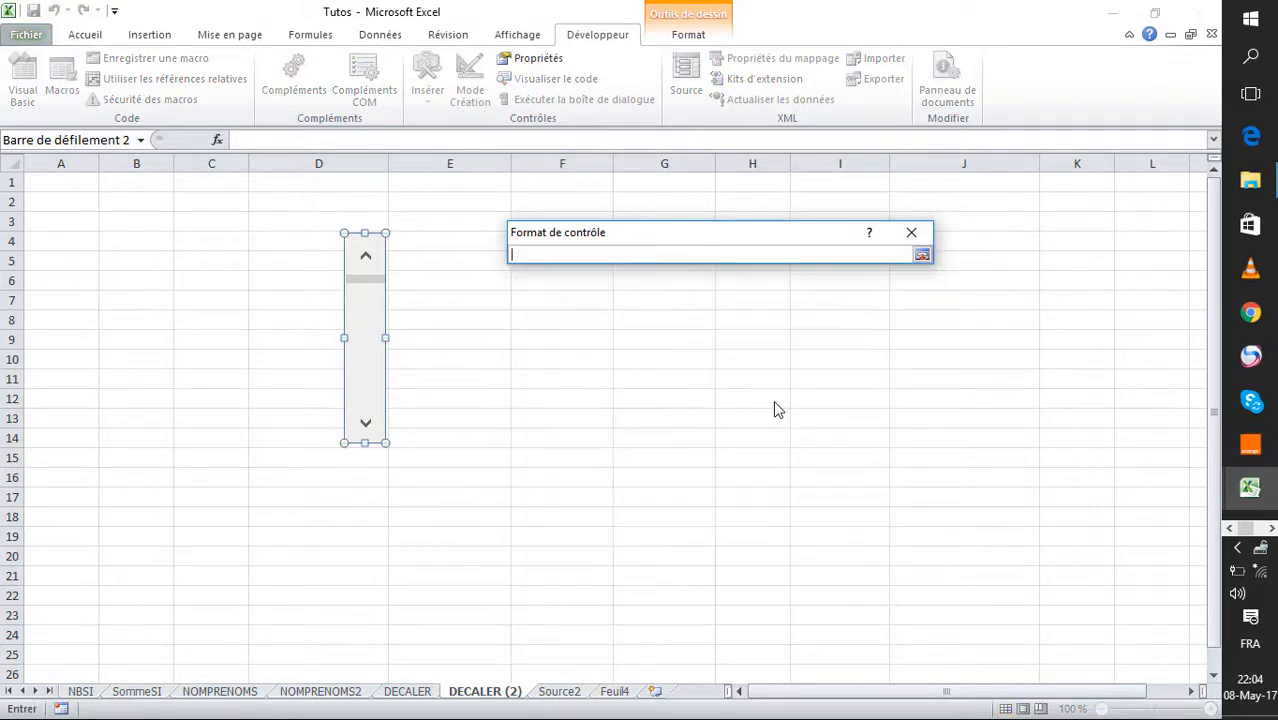
{"action": "left_click", "coordinate": [982, 204]}
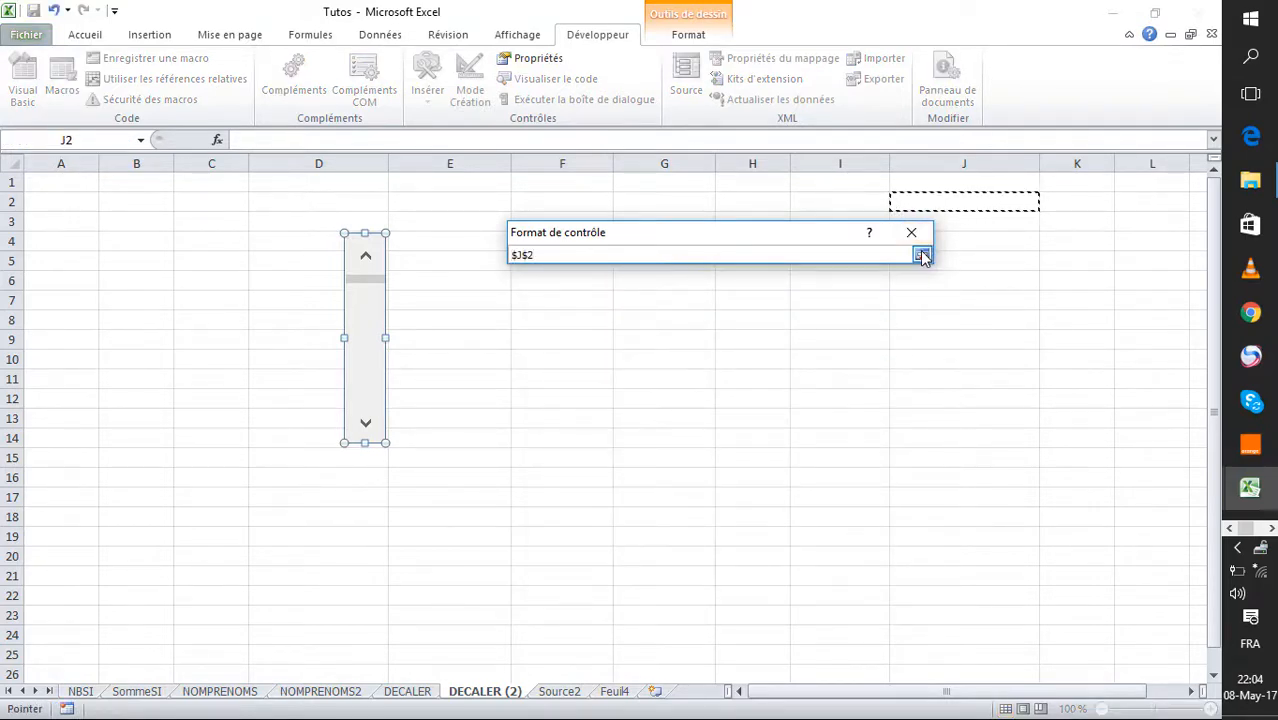
{"action": "left_click", "coordinate": [922, 254]}
{"action": "left_click", "coordinate": [805, 588]}
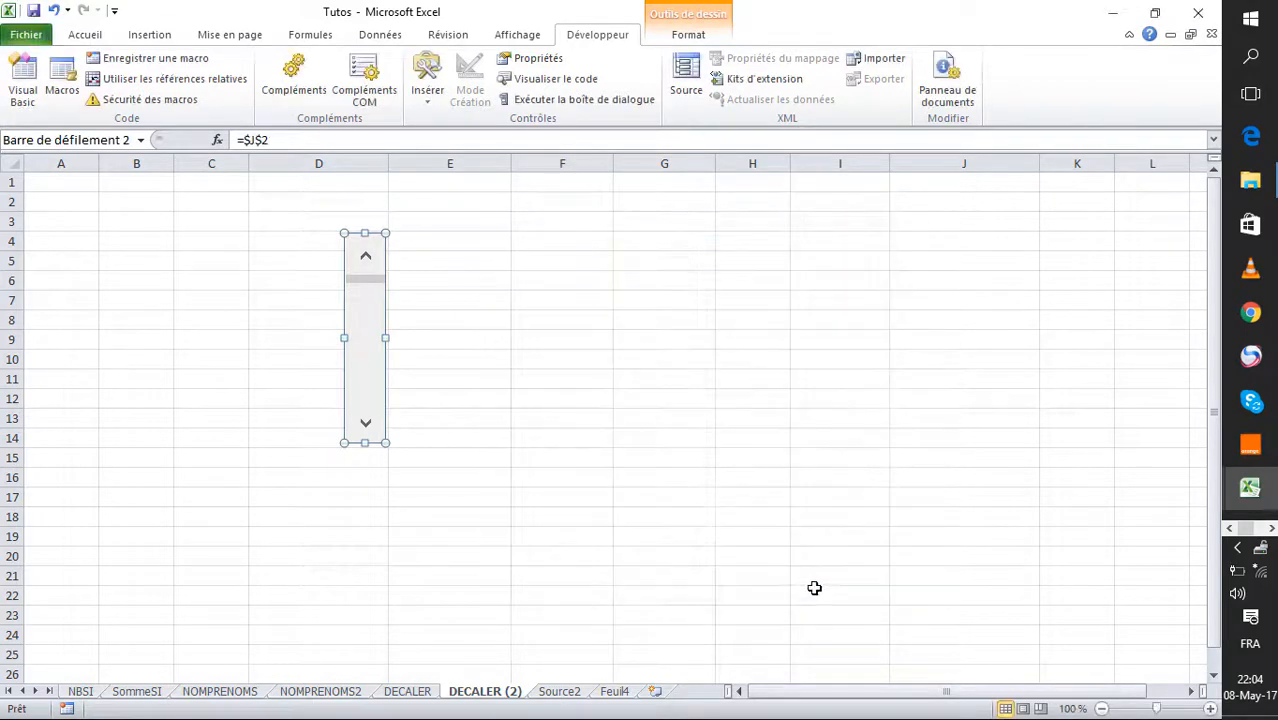
Step: Test the scroll bar by stepping it down twice while checking the value in linked cell J2
{"action": "left_click", "coordinate": [438, 420]}
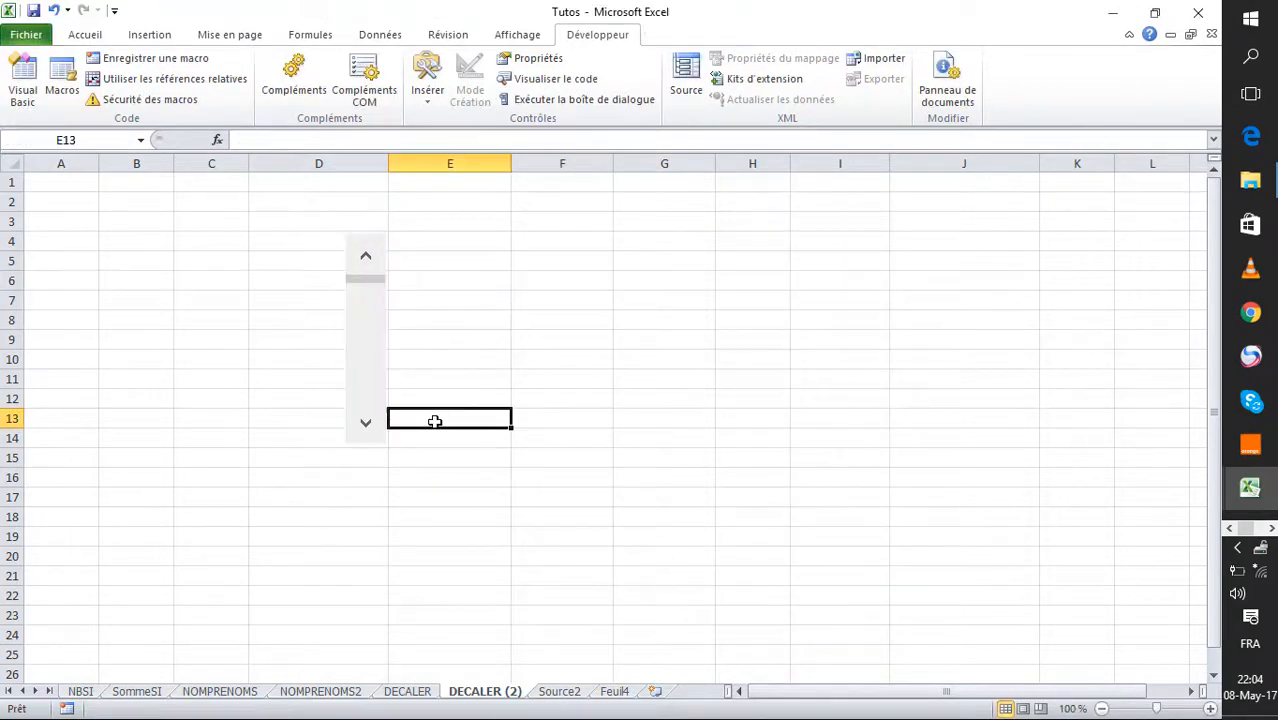
{"action": "left_click", "coordinate": [366, 427]}
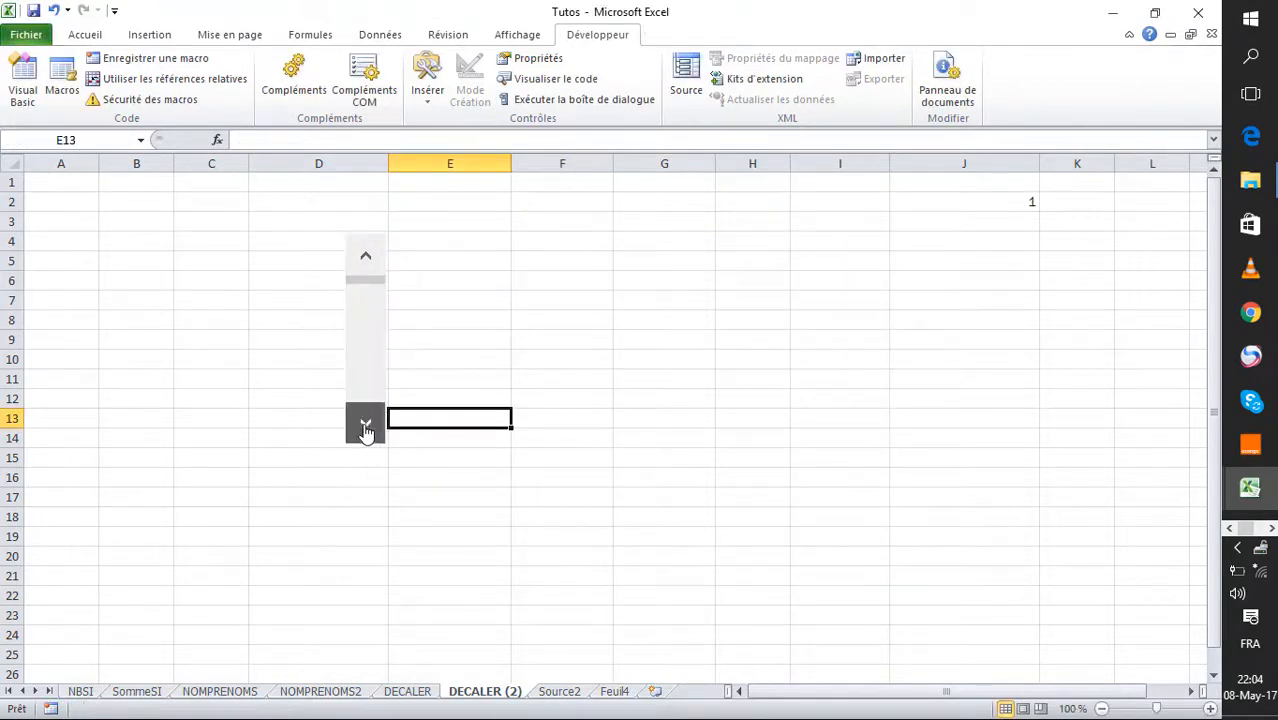
{"action": "left_click", "coordinate": [965, 202]}
{"action": "left_click", "coordinate": [366, 428]}
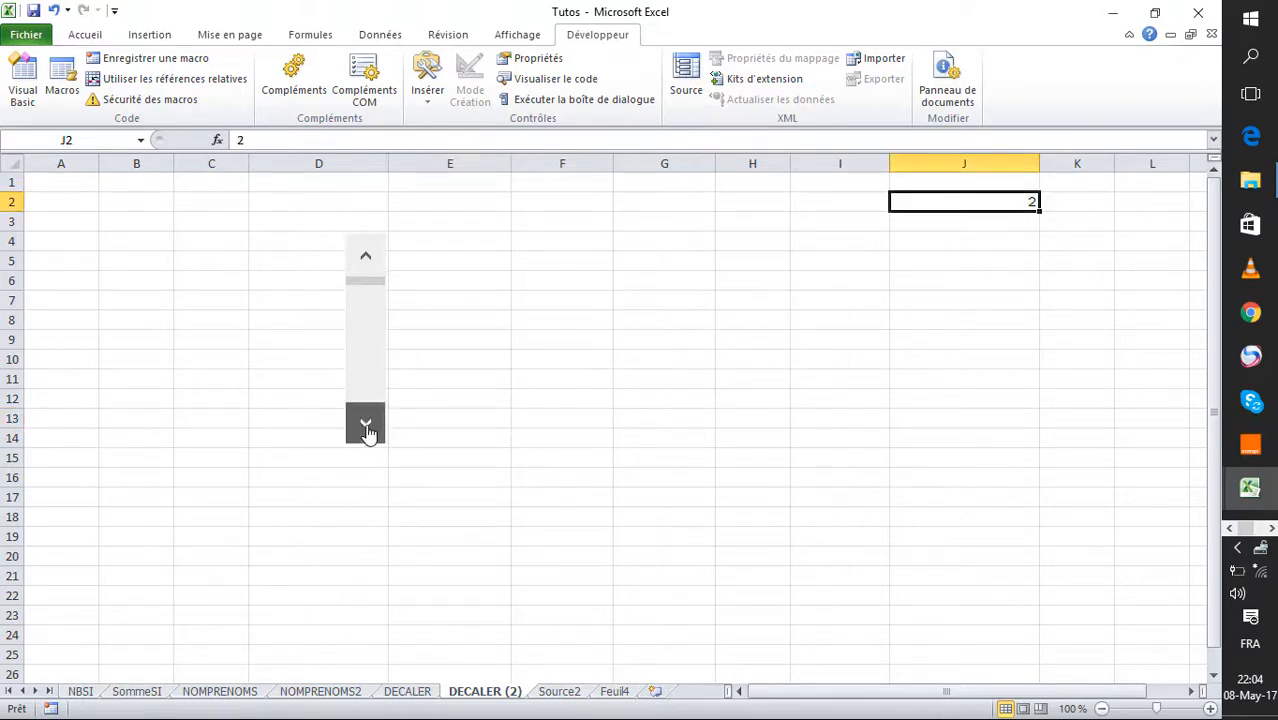
Step: Test the scroll bar by stepping it down and back up to its minimum repeatedly, checking linked cell J2
{"action": "left_click", "coordinate": [366, 428]}
{"action": "left_click", "coordinate": [366, 428]}
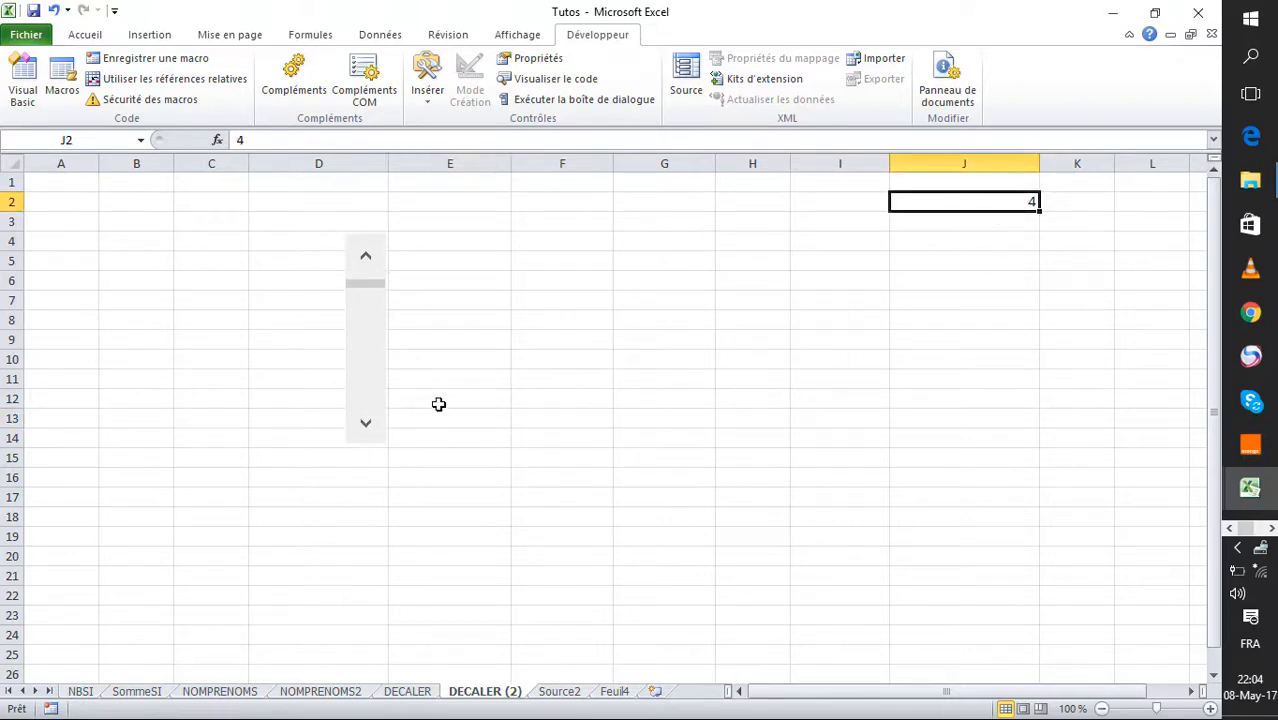
{"action": "left_click", "coordinate": [365, 428]}
{"action": "left_click", "coordinate": [365, 428]}
{"action": "left_click", "coordinate": [365, 428]}
{"action": "left_click", "coordinate": [365, 428]}
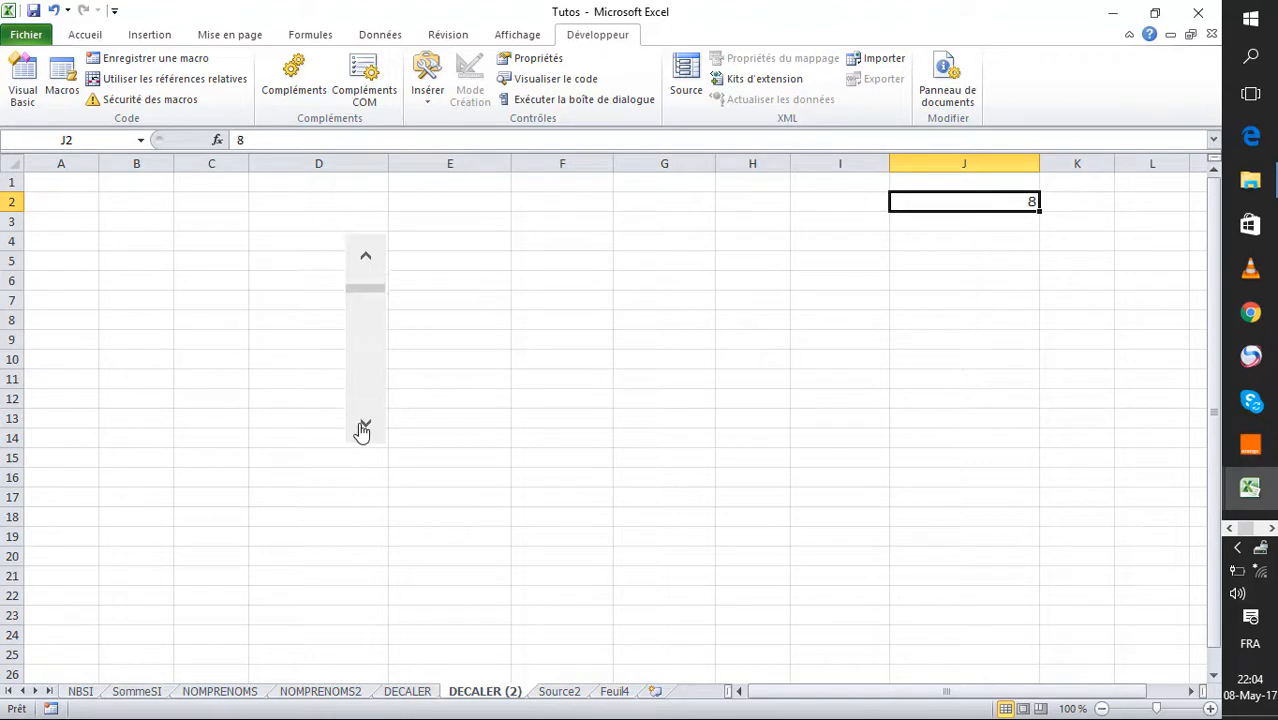
{"action": "left_click", "coordinate": [365, 428]}
{"action": "left_click", "coordinate": [365, 258]}
{"action": "left_click", "coordinate": [365, 258]}
{"action": "left_click", "coordinate": [365, 260]}
{"action": "left_click", "coordinate": [365, 260]}
{"action": "left_click", "coordinate": [366, 260]}
{"action": "left_click", "coordinate": [366, 260]}
{"action": "left_click", "coordinate": [366, 260]}
{"action": "left_click", "coordinate": [366, 260]}
{"action": "left_click", "coordinate": [366, 260]}
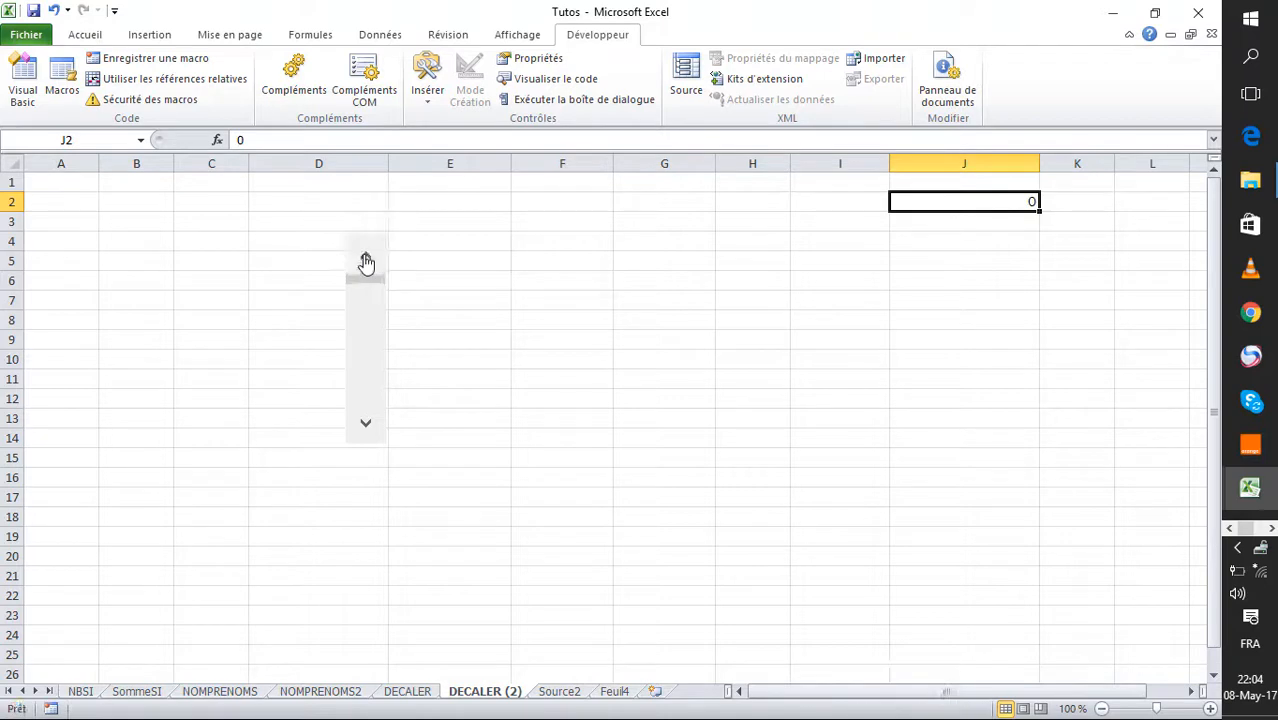
{"action": "left_click", "coordinate": [367, 427]}
{"action": "left_click", "coordinate": [367, 427]}
{"action": "left_click", "coordinate": [367, 427]}
{"action": "left_click", "coordinate": [367, 427]}
{"action": "left_click", "coordinate": [367, 255]}
{"action": "left_click", "coordinate": [367, 255]}
{"action": "left_click", "coordinate": [367, 255]}
{"action": "left_click", "coordinate": [753, 317]}
Step: Change the scroll bar's linked cell to Source2!$K$2 in its control format settings and confirm
{"action": "right_click", "coordinate": [366, 260]}
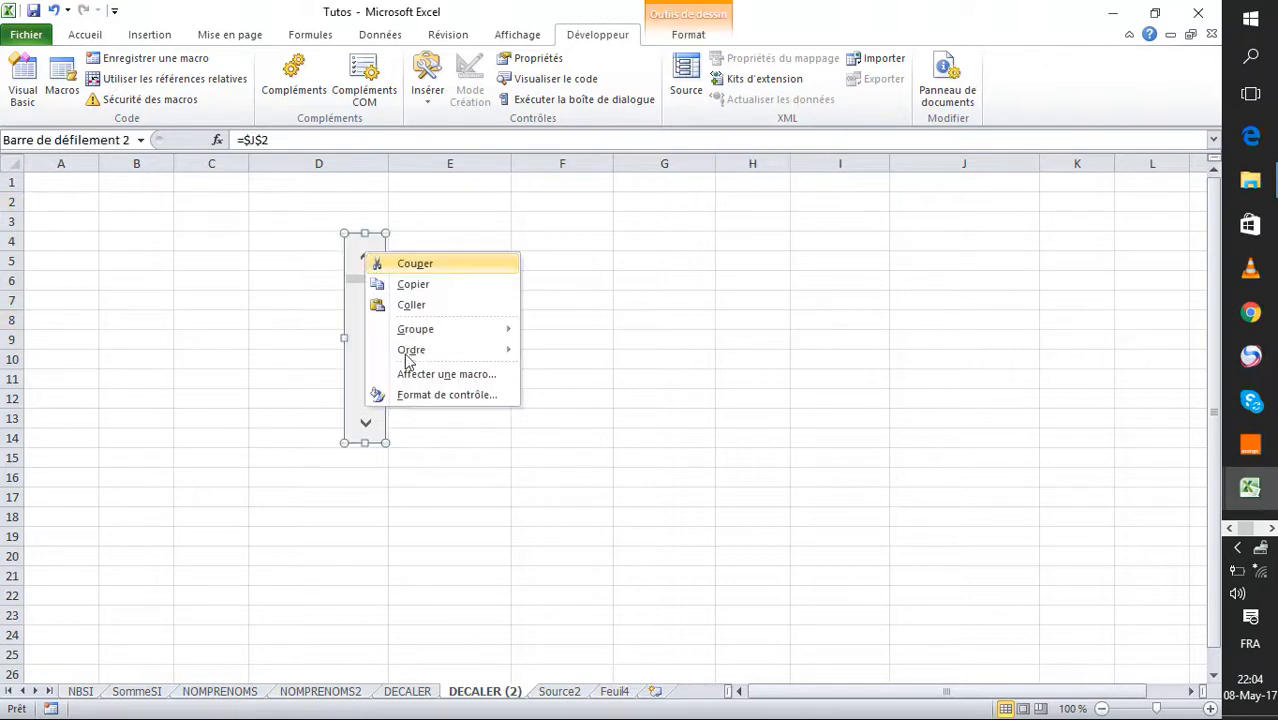
{"action": "left_click", "coordinate": [491, 688]}
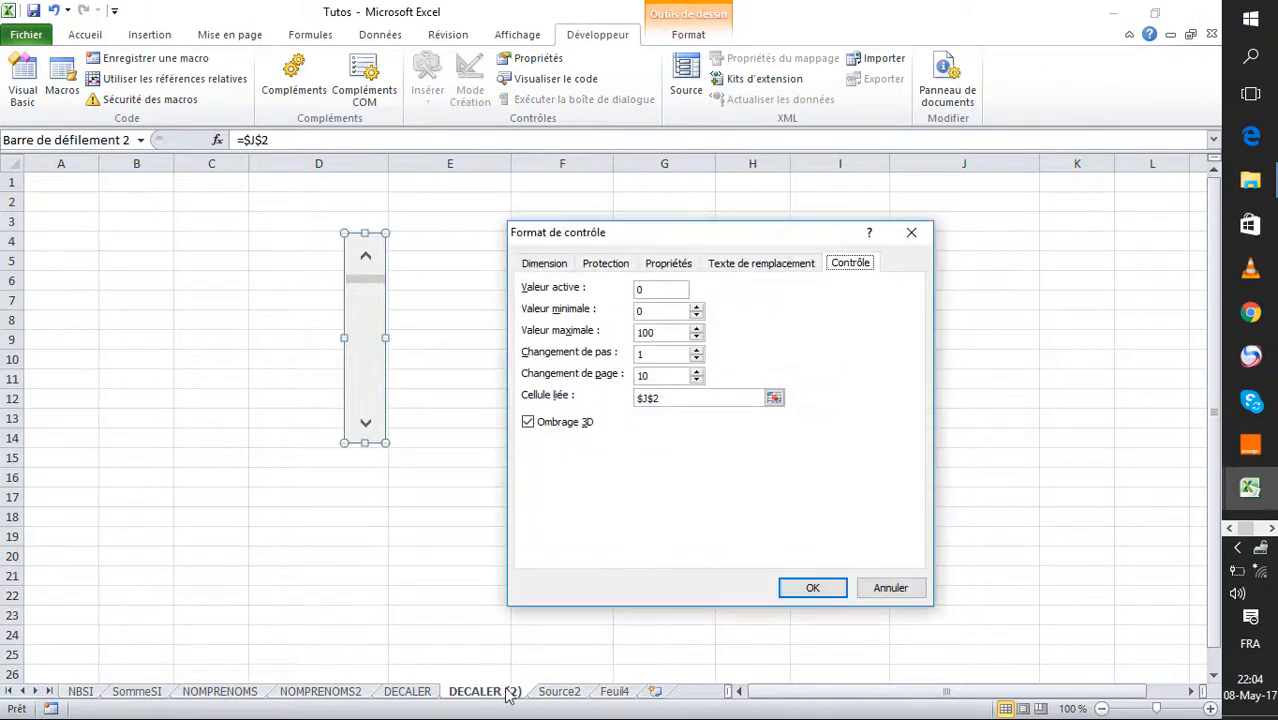
{"action": "left_click", "coordinate": [717, 399]}
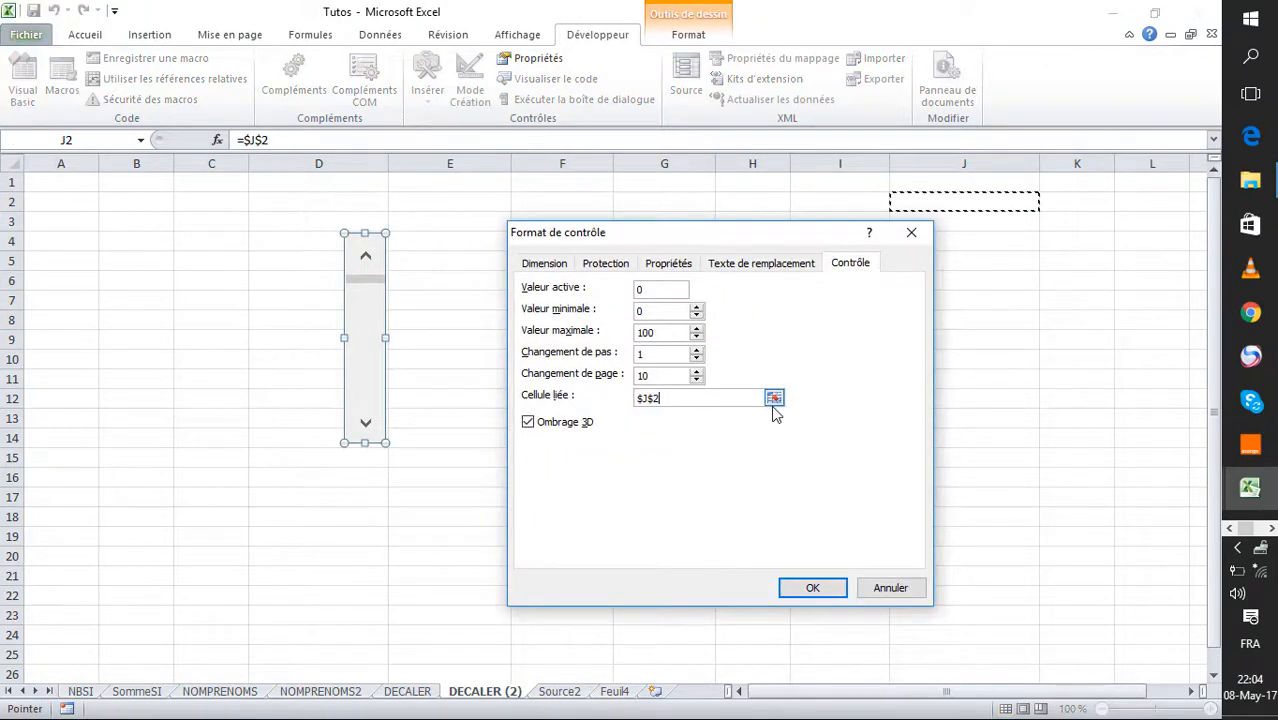
{"action": "left_click", "coordinate": [774, 398]}
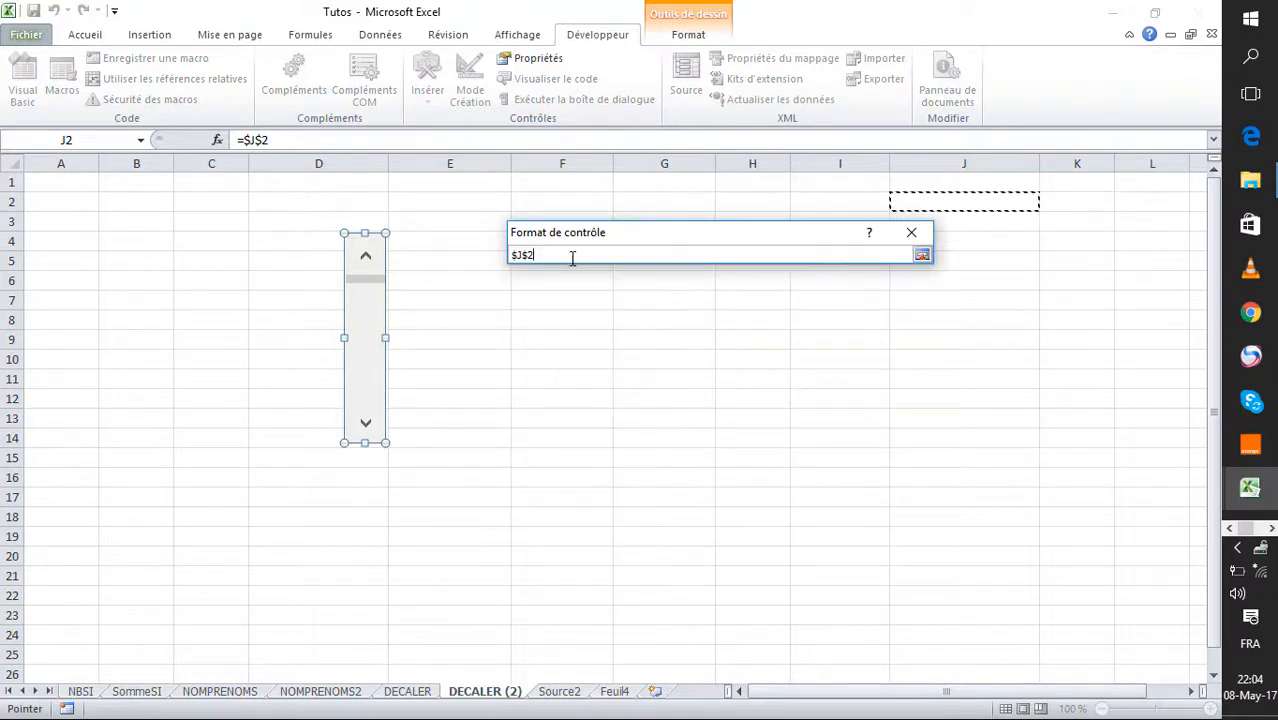
{"action": "left_click_drag", "start_coordinate": [573, 258], "coordinate": [443, 276]}
{"action": "left_click_drag", "start_coordinate": [540, 258], "coordinate": [487, 256]}
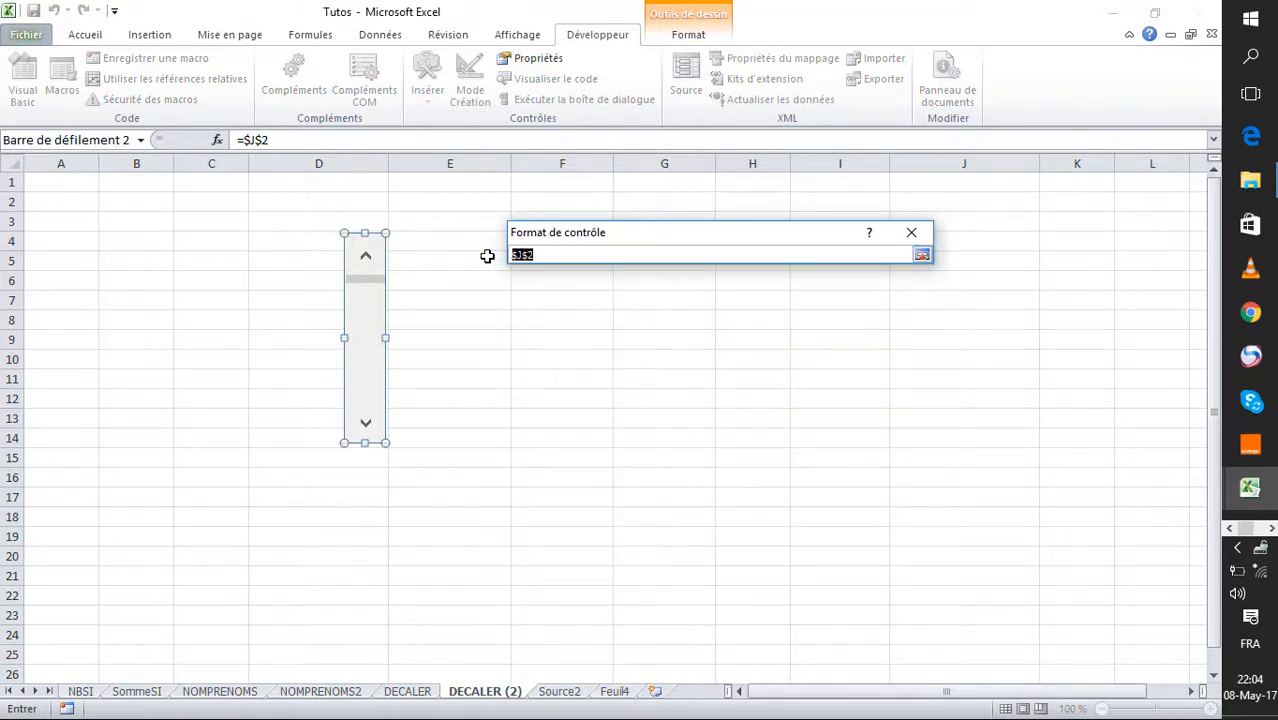
{"action": "key", "text": "BackSpace"}
{"action": "left_click", "coordinate": [570, 693]}
{"action": "left_click", "coordinate": [939, 203]}
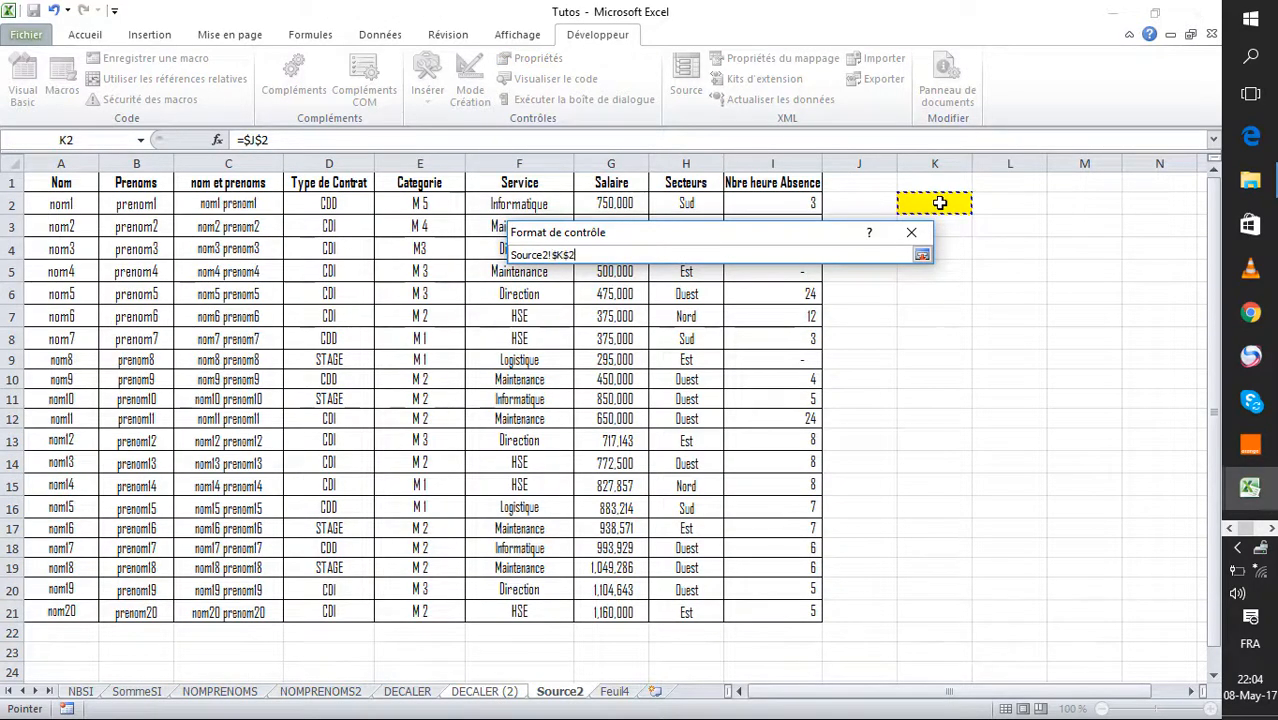
{"action": "left_click", "coordinate": [921, 255]}
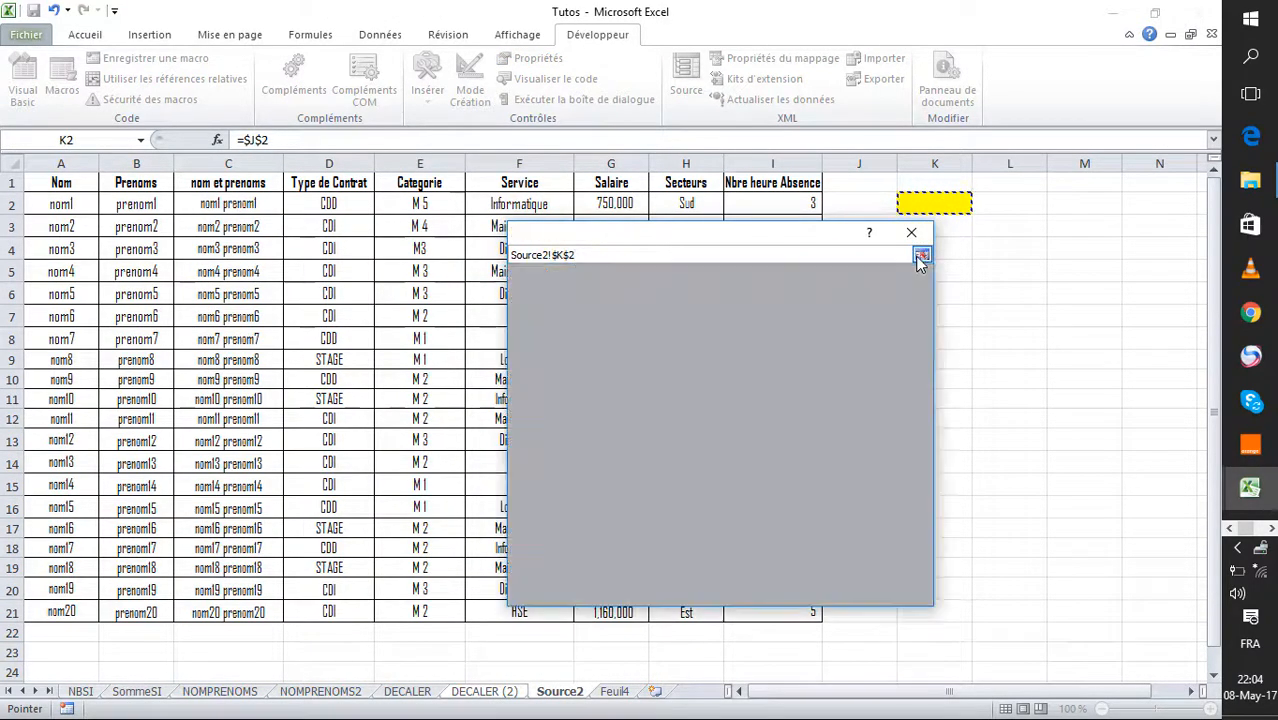
{"action": "left_click", "coordinate": [815, 587]}
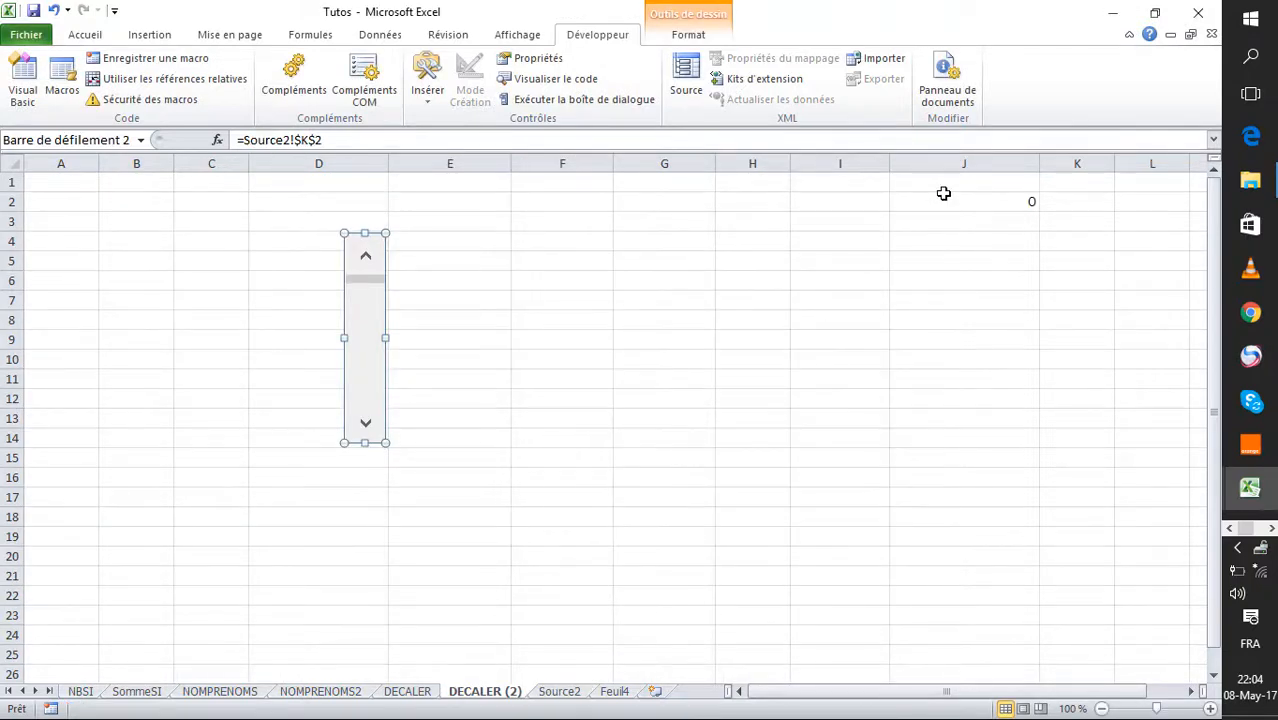
Step: Clear the leftover value from cell J2 on the DECALER (2) sheet
{"action": "left_click", "coordinate": [946, 194]}
{"action": "key", "text": "Delete"}
{"action": "left_click", "coordinate": [756, 372]}
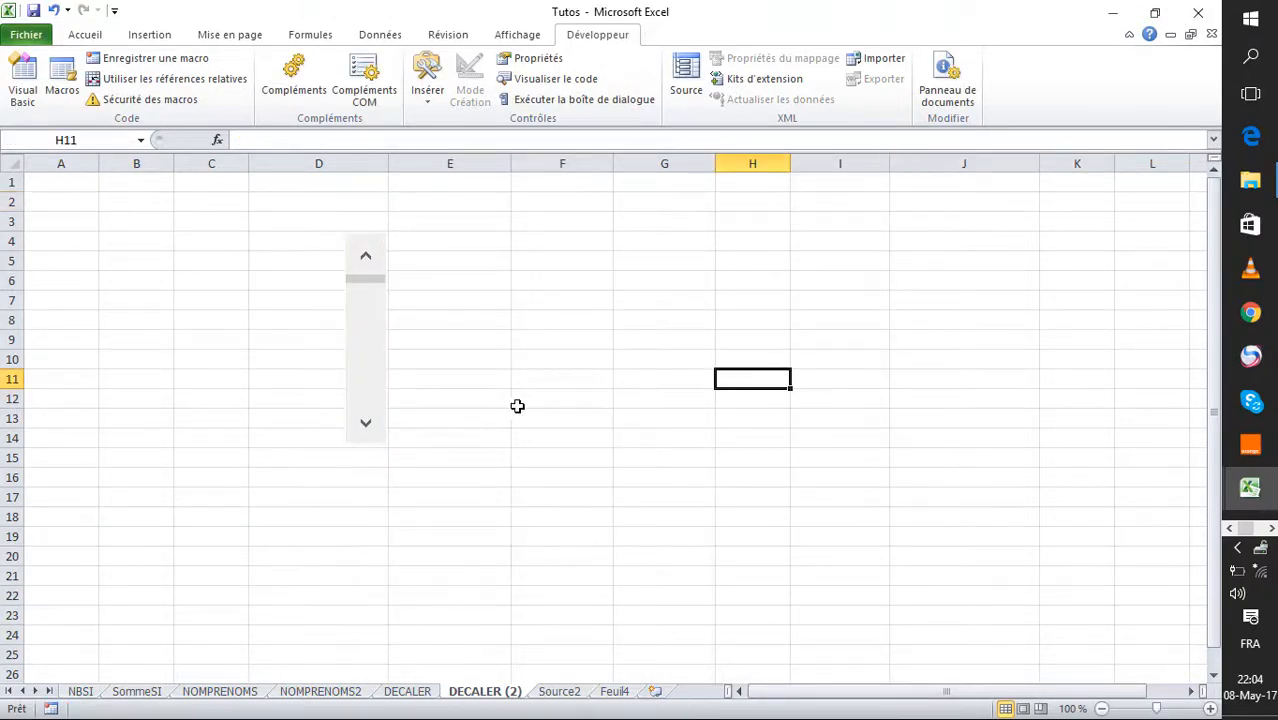
Step: Test the scroll bar by moving it down and back to its minimum, checking linked cell K2 on the Source2 sheet
{"action": "left_click", "coordinate": [357, 428]}
{"action": "left_click", "coordinate": [565, 695]}
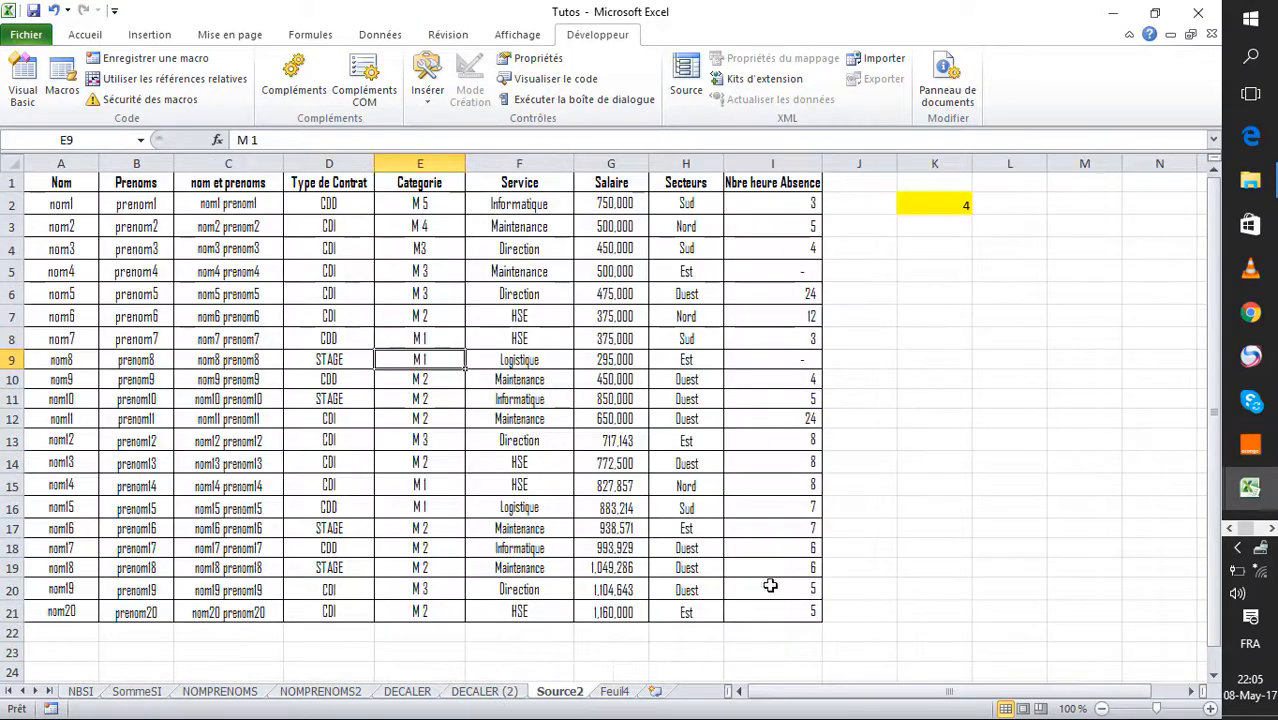
{"action": "left_click", "coordinate": [921, 200]}
{"action": "left_click", "coordinate": [505, 693]}
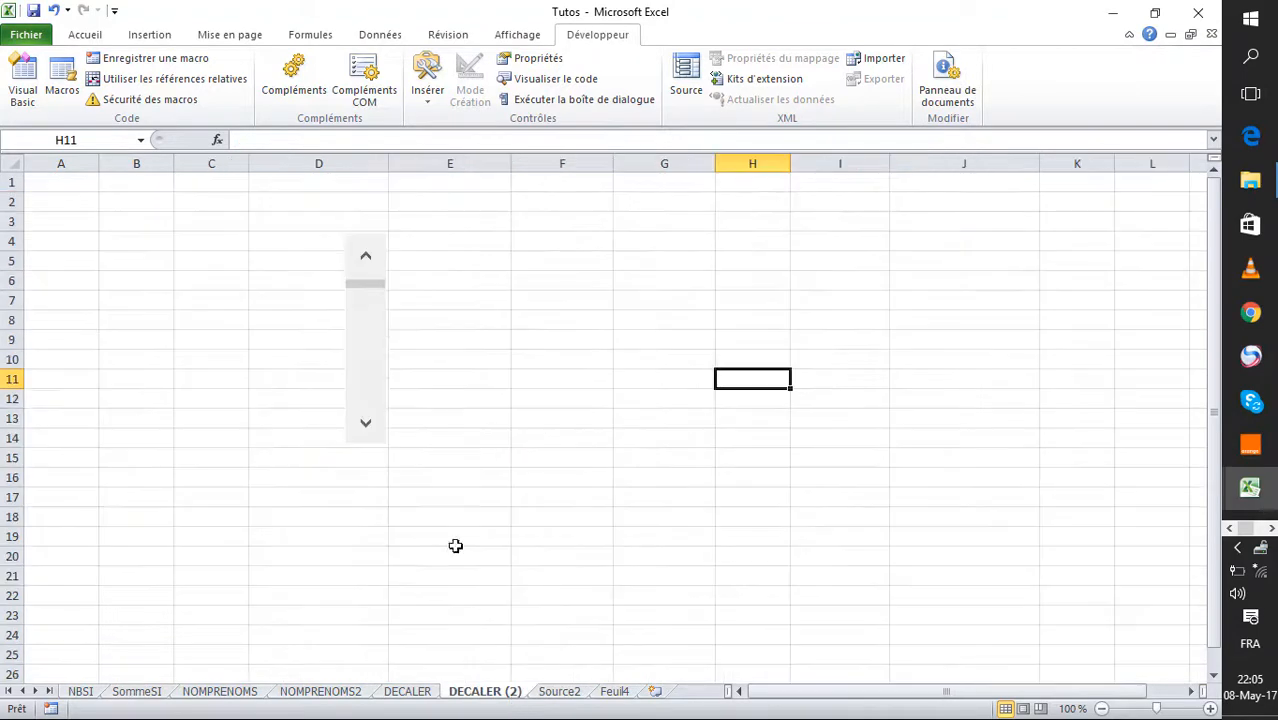
{"action": "left_click", "coordinate": [361, 430]}
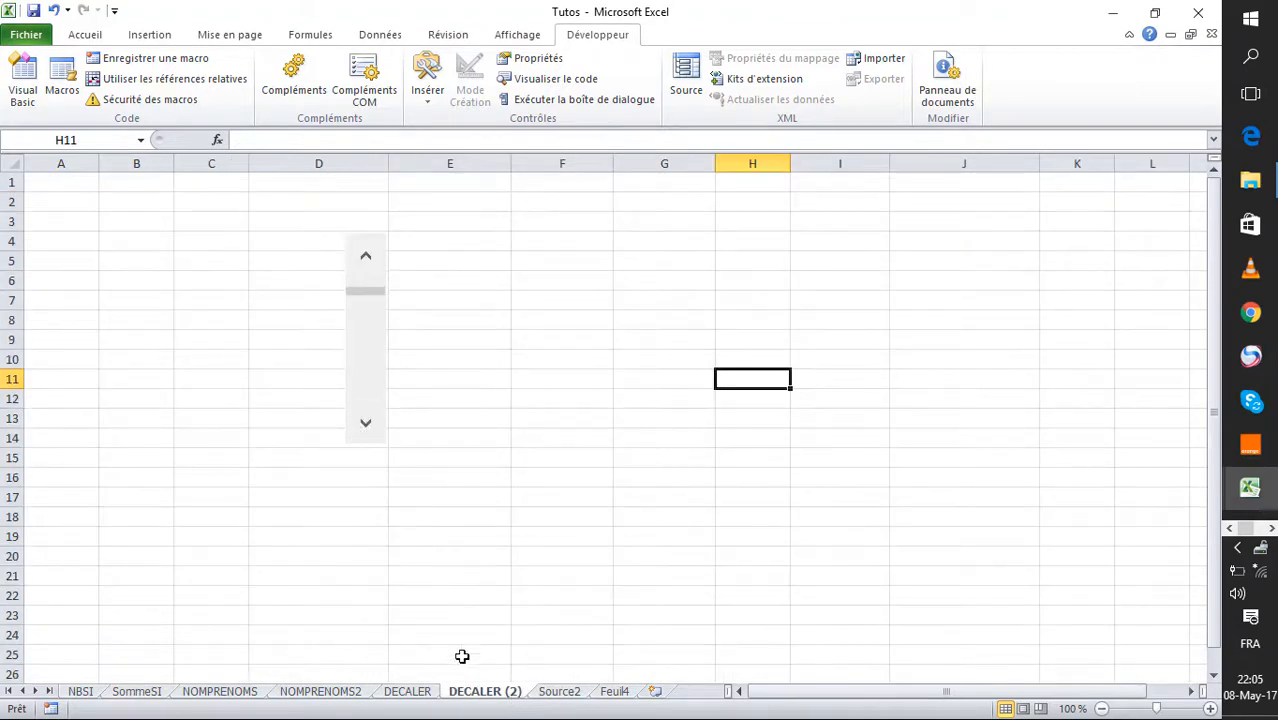
{"action": "left_click", "coordinate": [556, 691]}
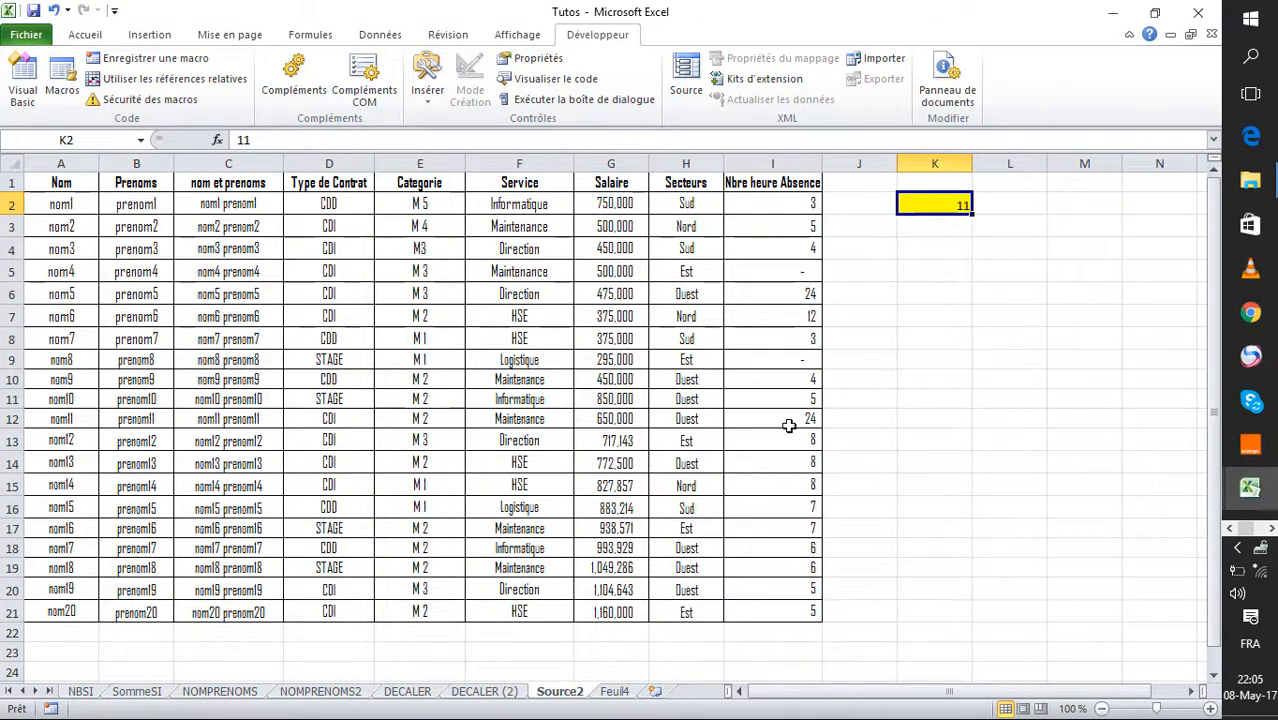
{"action": "left_click", "coordinate": [500, 696]}
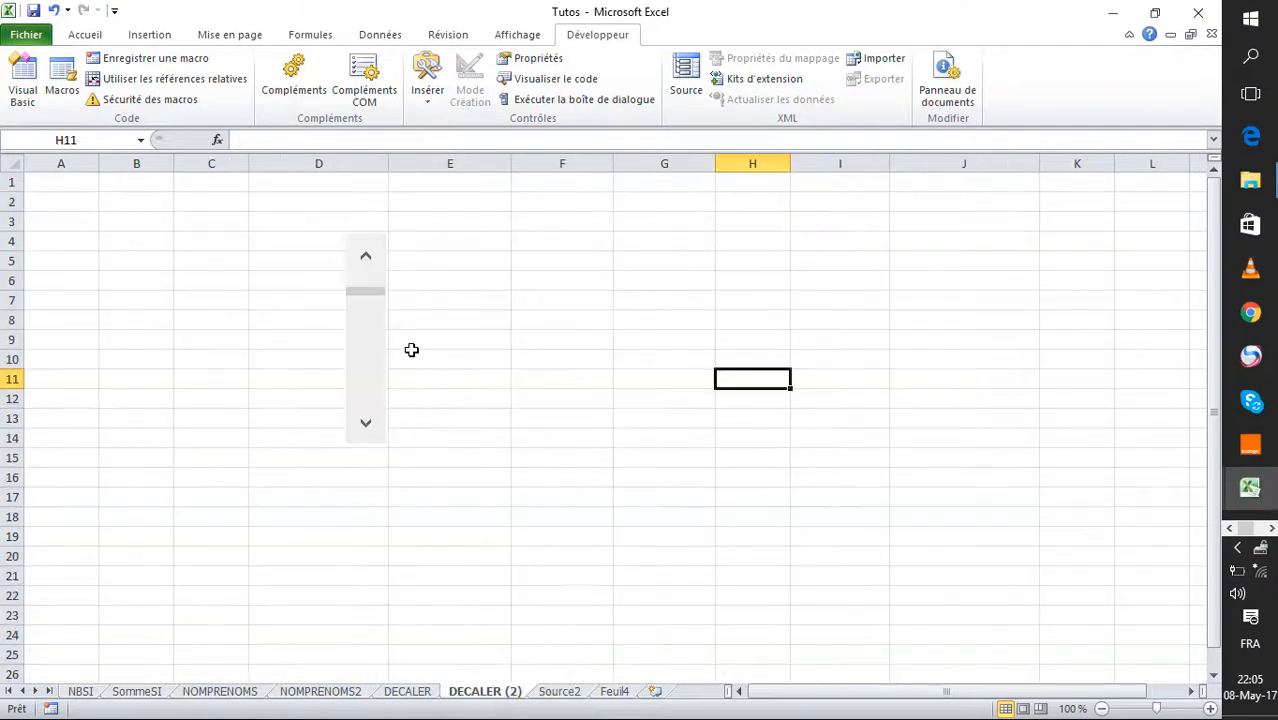
{"action": "left_click", "coordinate": [363, 262]}
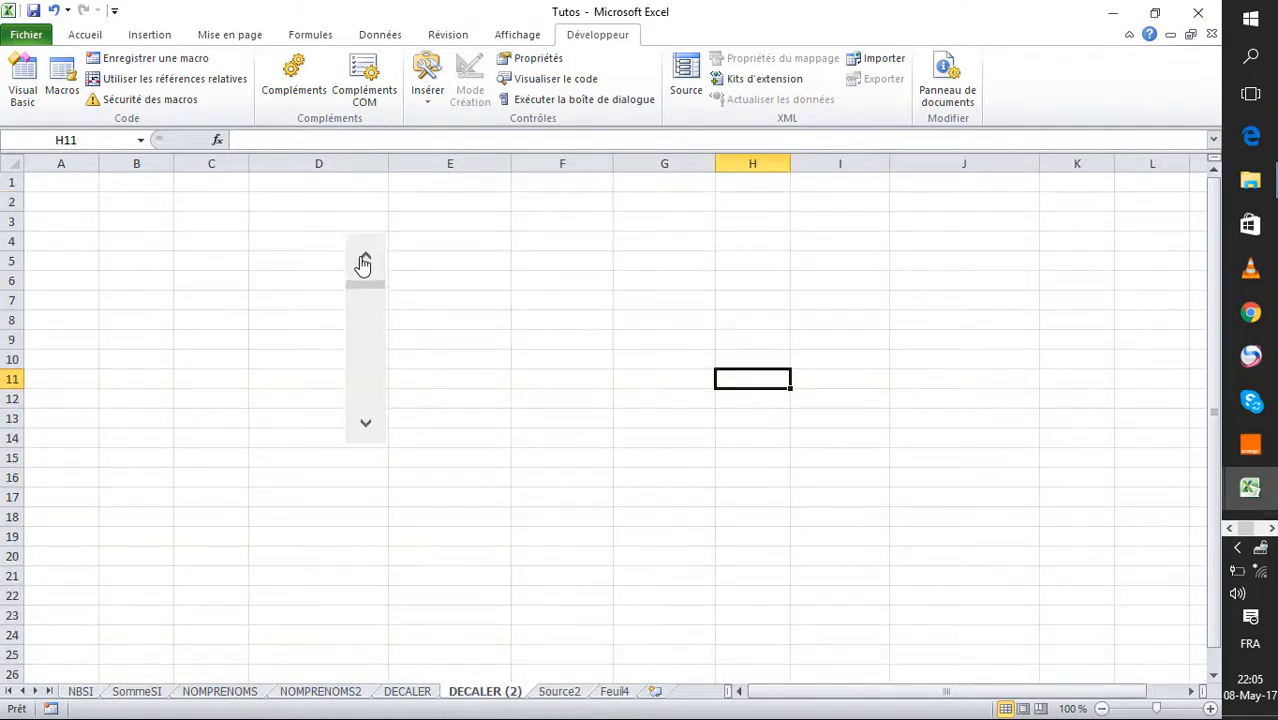
{"action": "left_click", "coordinate": [364, 263]}
{"action": "left_click", "coordinate": [460, 378]}
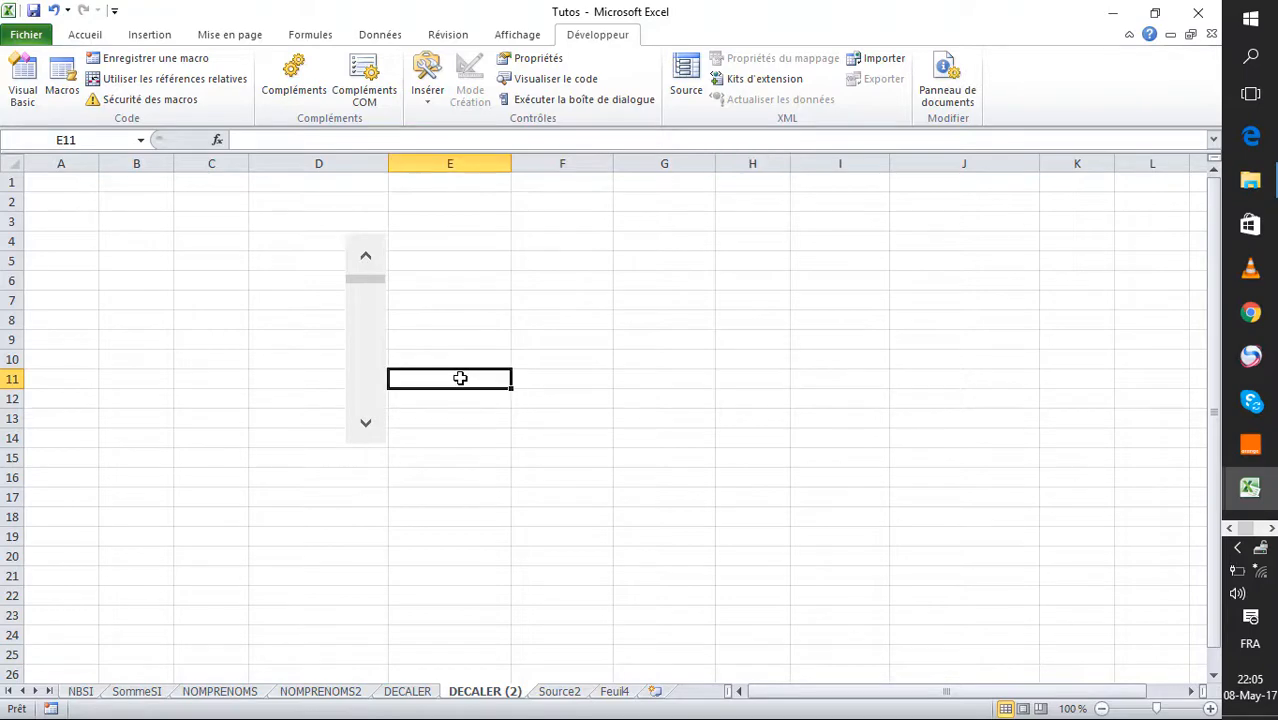
{"action": "left_click", "coordinate": [565, 694]}
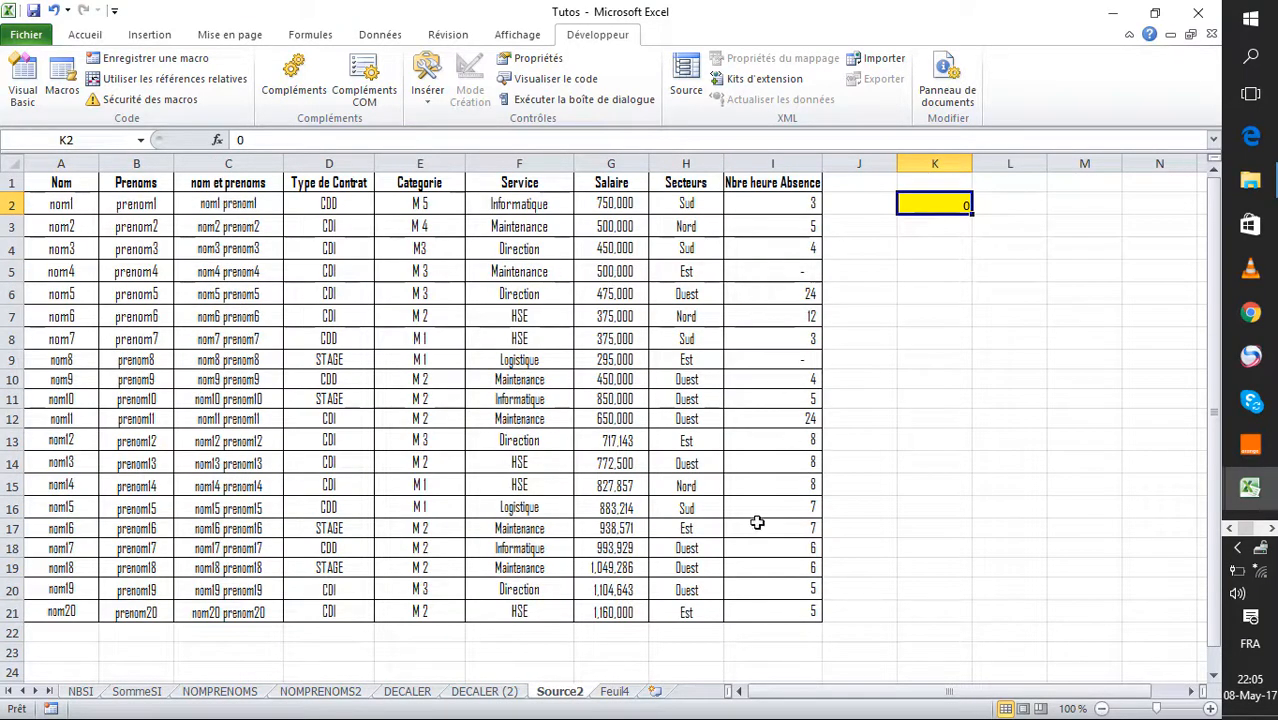
Step: Move the scroll bar on the DECALER (2) sheet into column C, against the boundary with column D at rows 4 to 14
{"action": "left_click", "coordinate": [480, 692]}
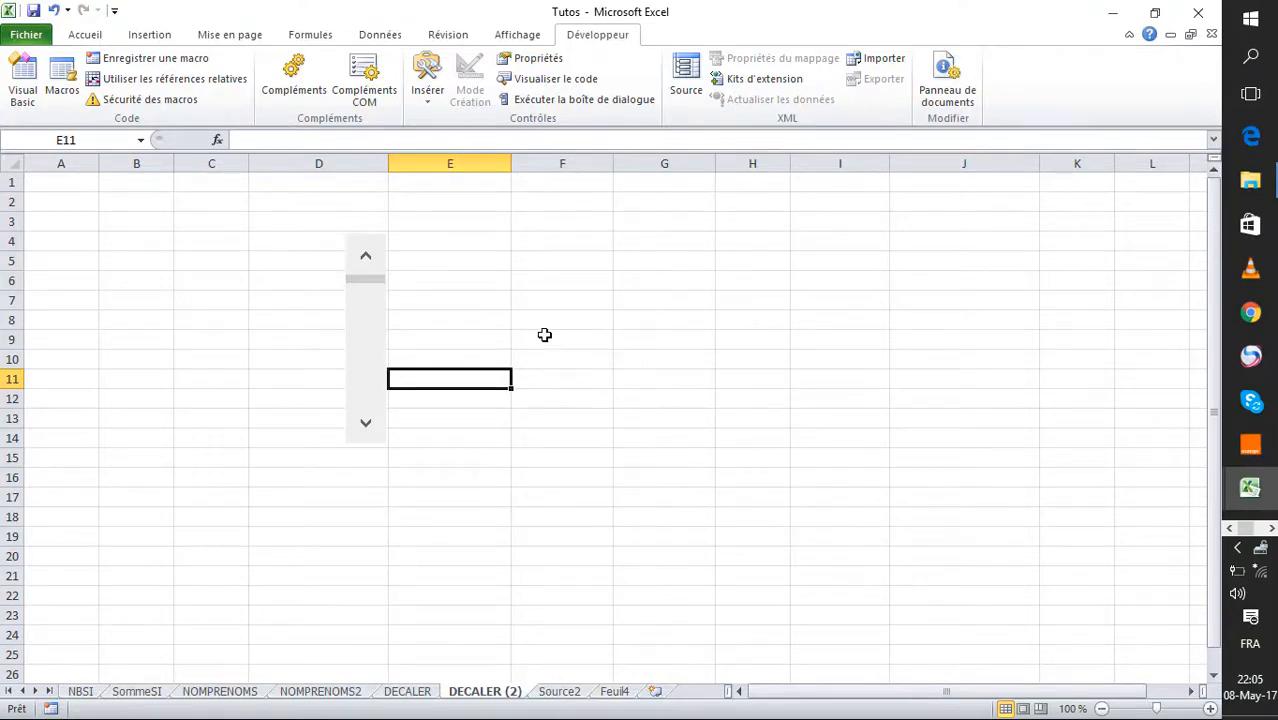
{"action": "right_click", "coordinate": [355, 243]}
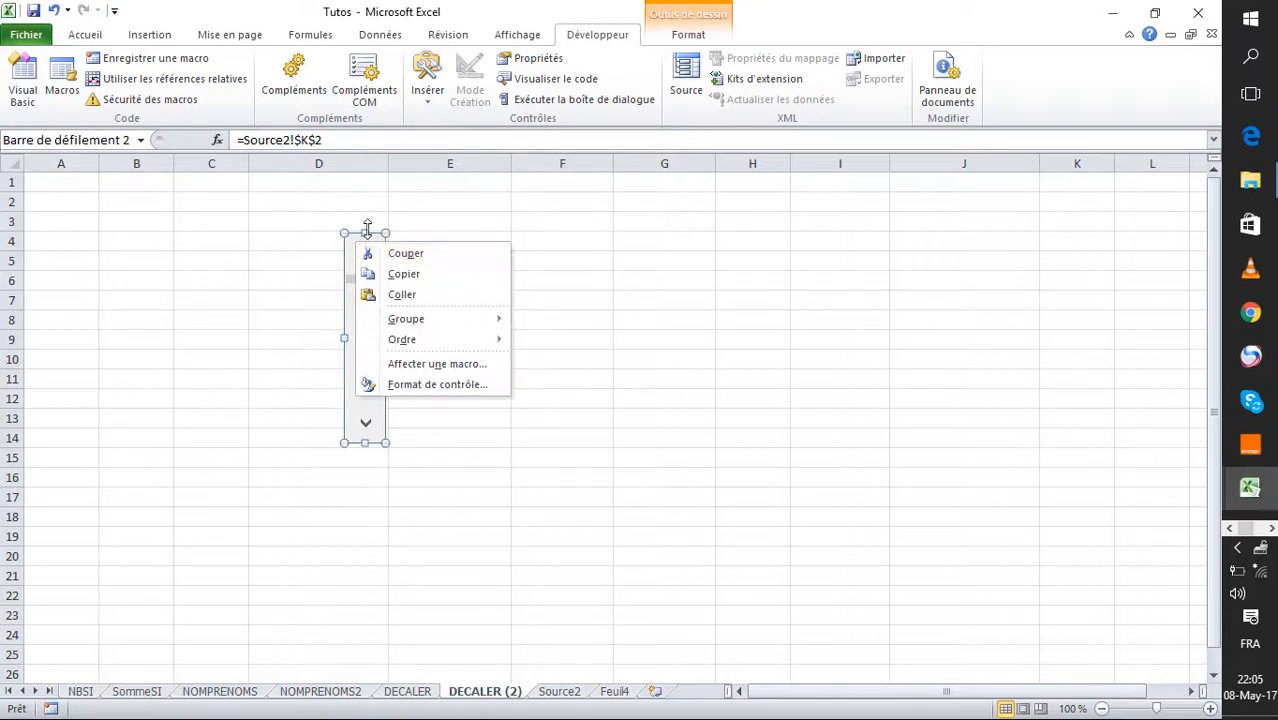
{"action": "left_click", "coordinate": [367, 229]}
{"action": "left_click_drag", "start_coordinate": [367, 239], "coordinate": [231, 237]}
{"action": "left_click", "coordinate": [430, 418]}
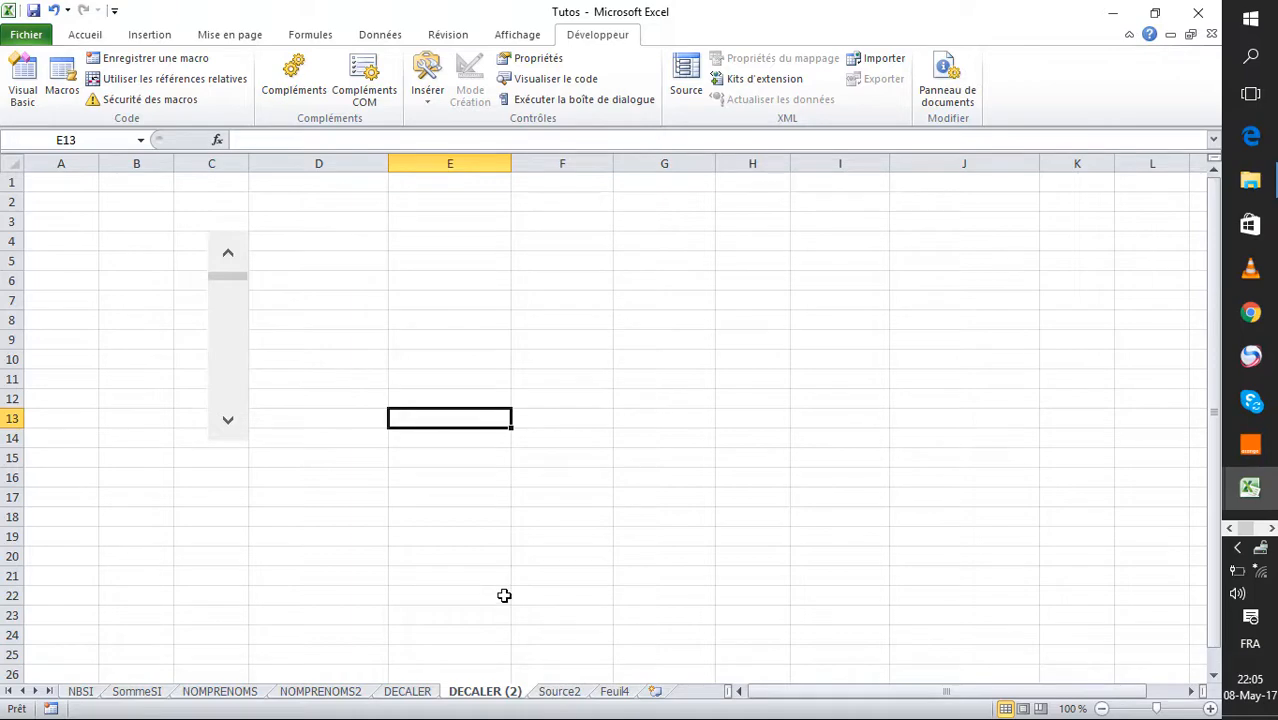
Step: Examine how the nom et prenoms column on the Source2 sheet combines the Nom and Prenoms columns
{"action": "left_click", "coordinate": [558, 692]}
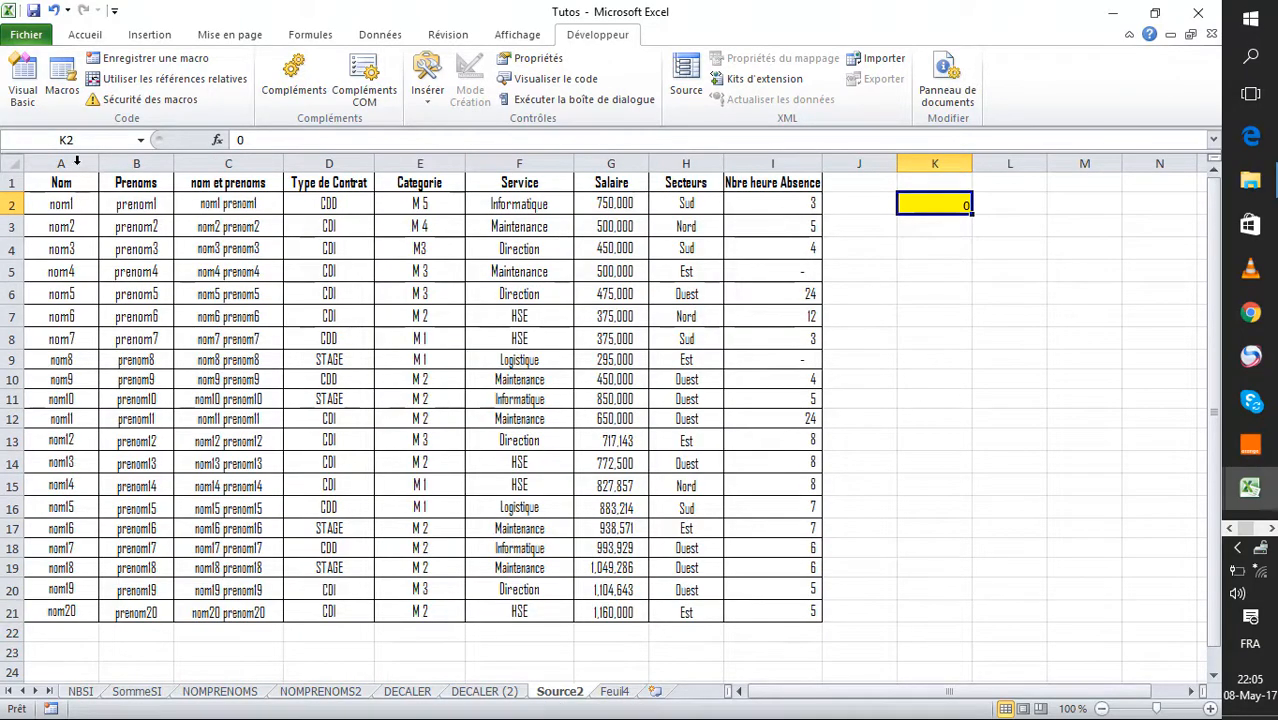
{"action": "left_click", "coordinate": [238, 163]}
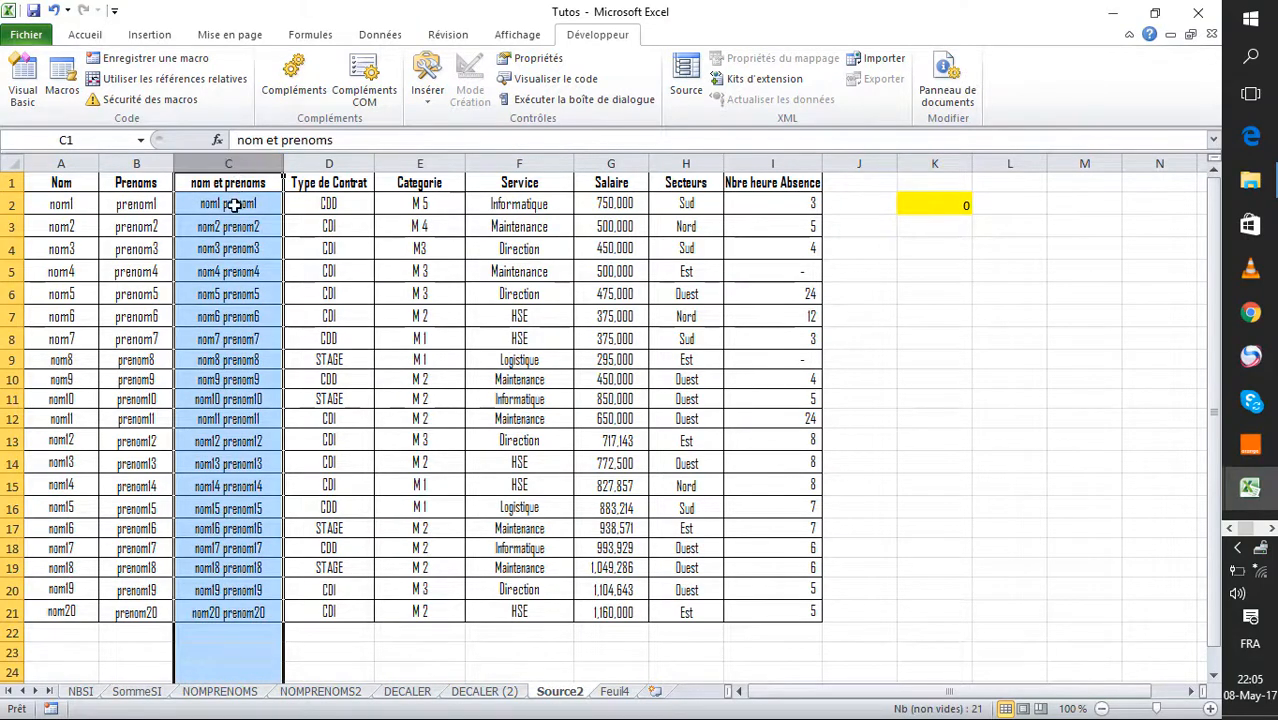
{"action": "left_click", "coordinate": [235, 205]}
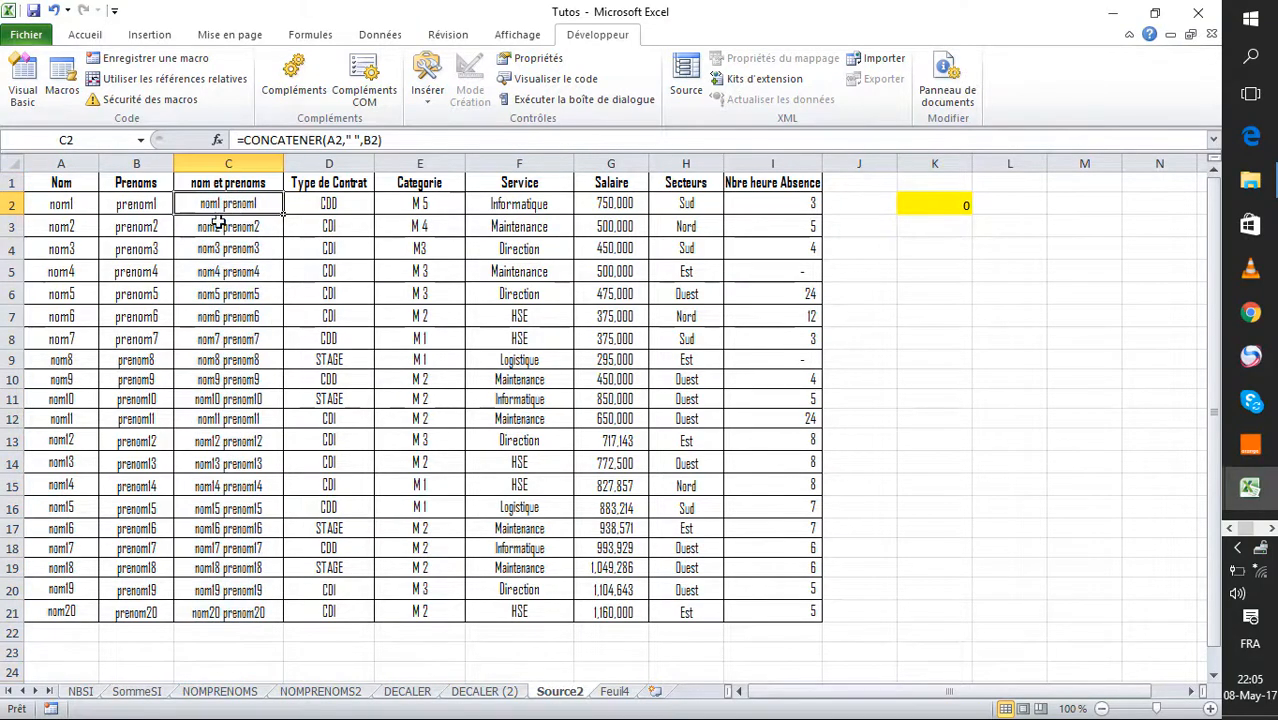
{"action": "left_click", "coordinate": [72, 207]}
{"action": "left_click", "coordinate": [123, 205]}
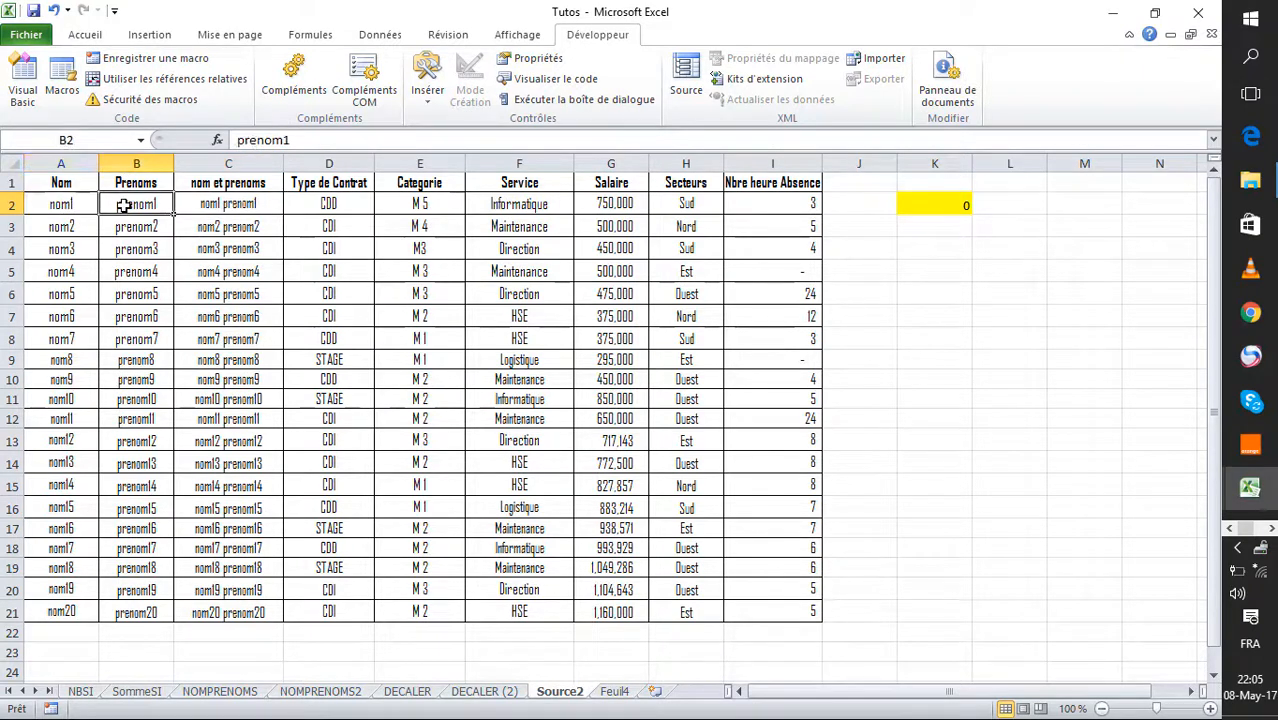
{"action": "left_click", "coordinate": [265, 198]}
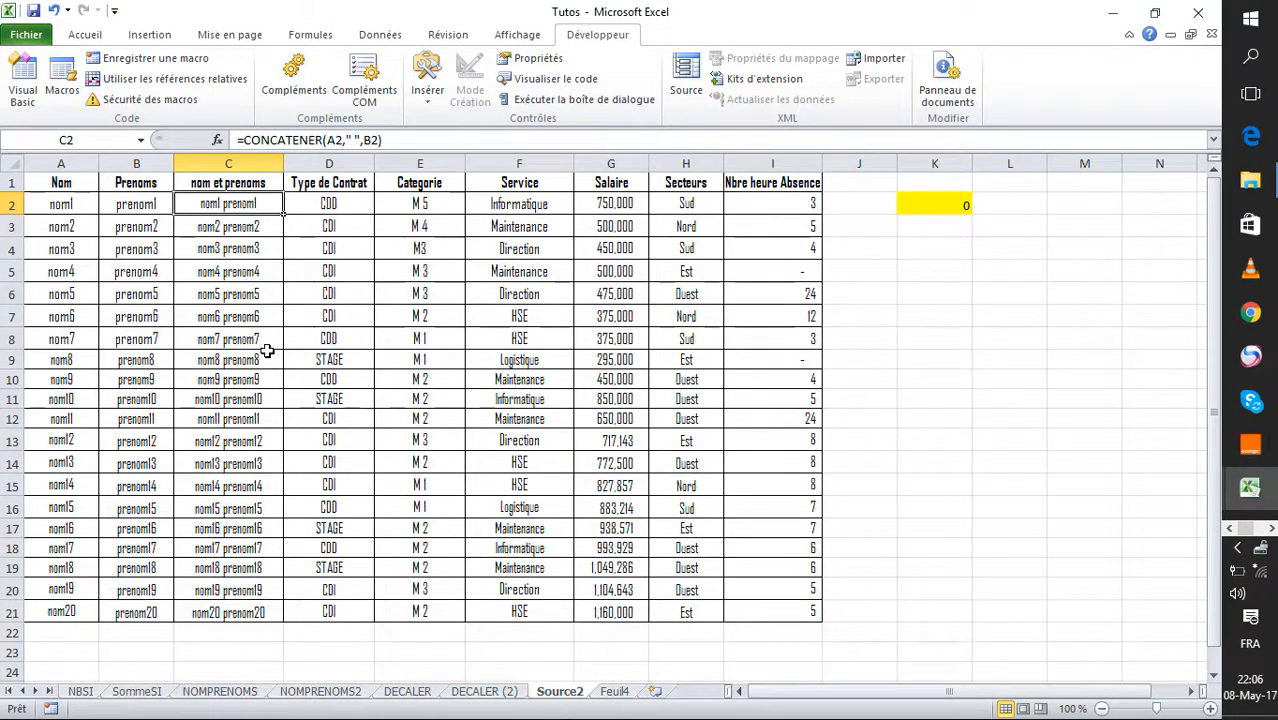
{"action": "left_click", "coordinate": [212, 230]}
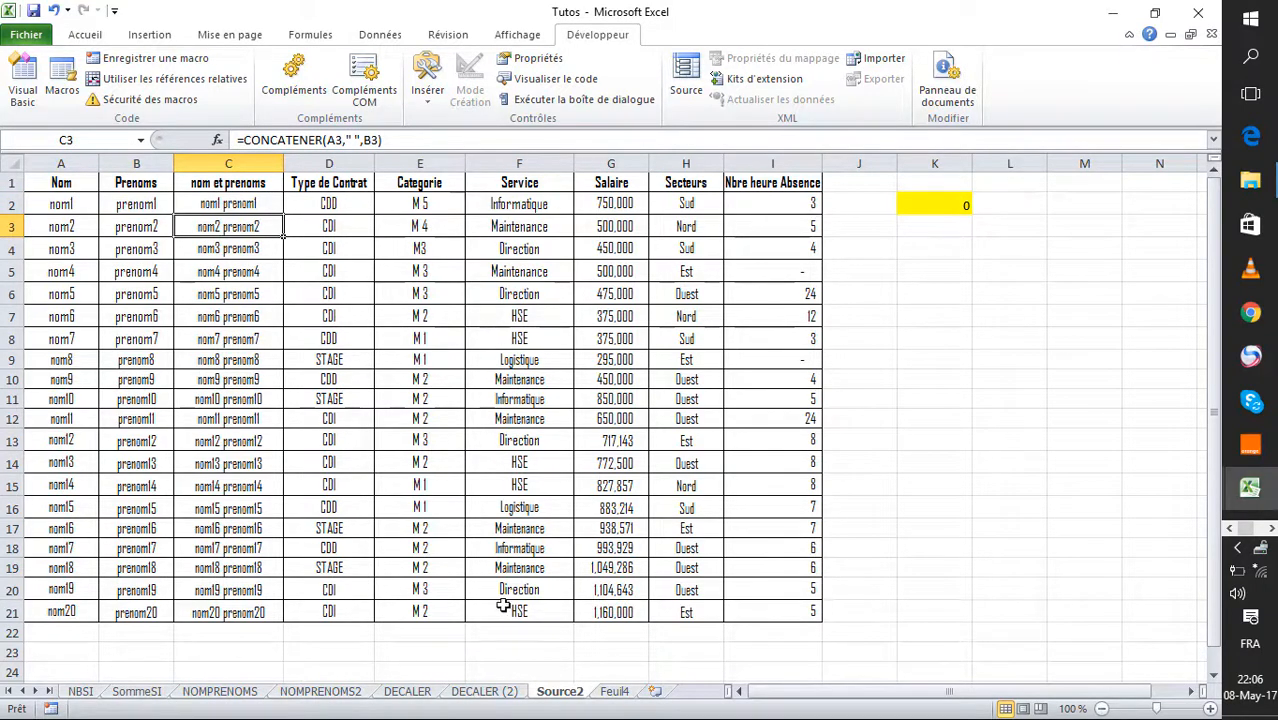
Step: Enter =DECALER(Source2!C1,Source2!K2,,) in cell D4 of the DECALER (2) sheet, picking both references from the Source2 sheet
{"action": "left_click", "coordinate": [507, 697]}
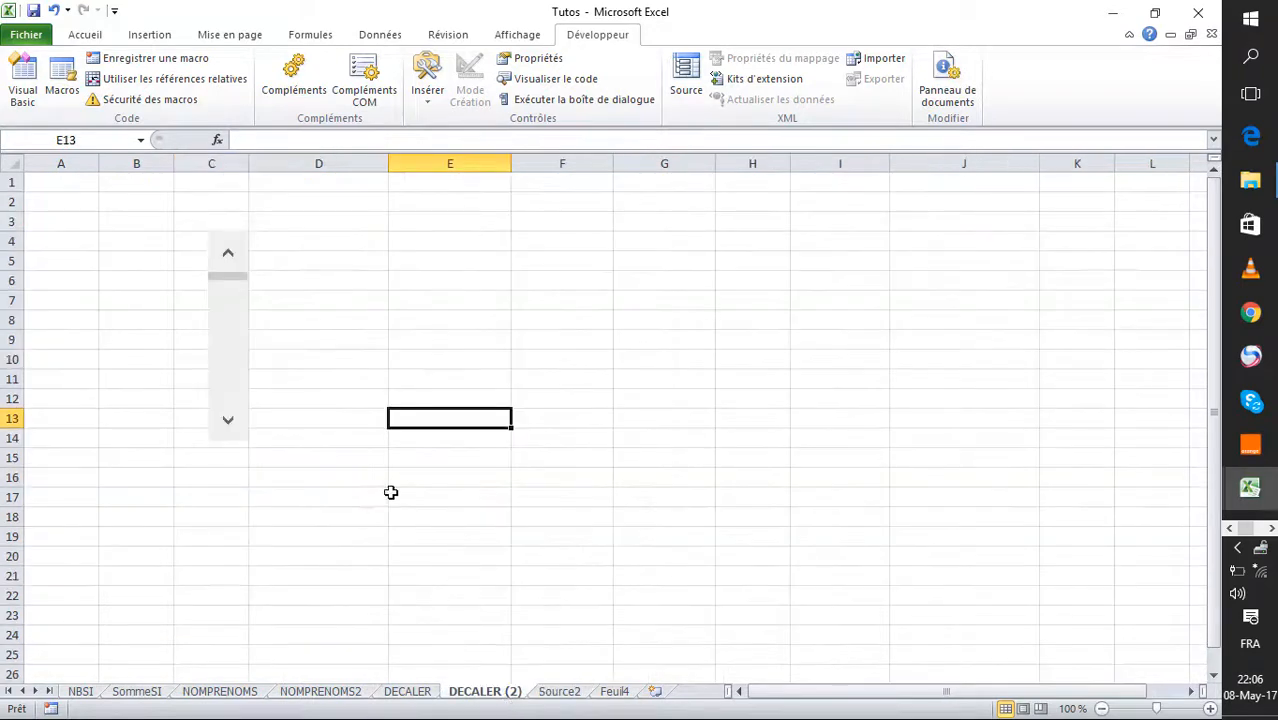
{"action": "left_click", "coordinate": [306, 244]}
{"action": "type", "text": "="}
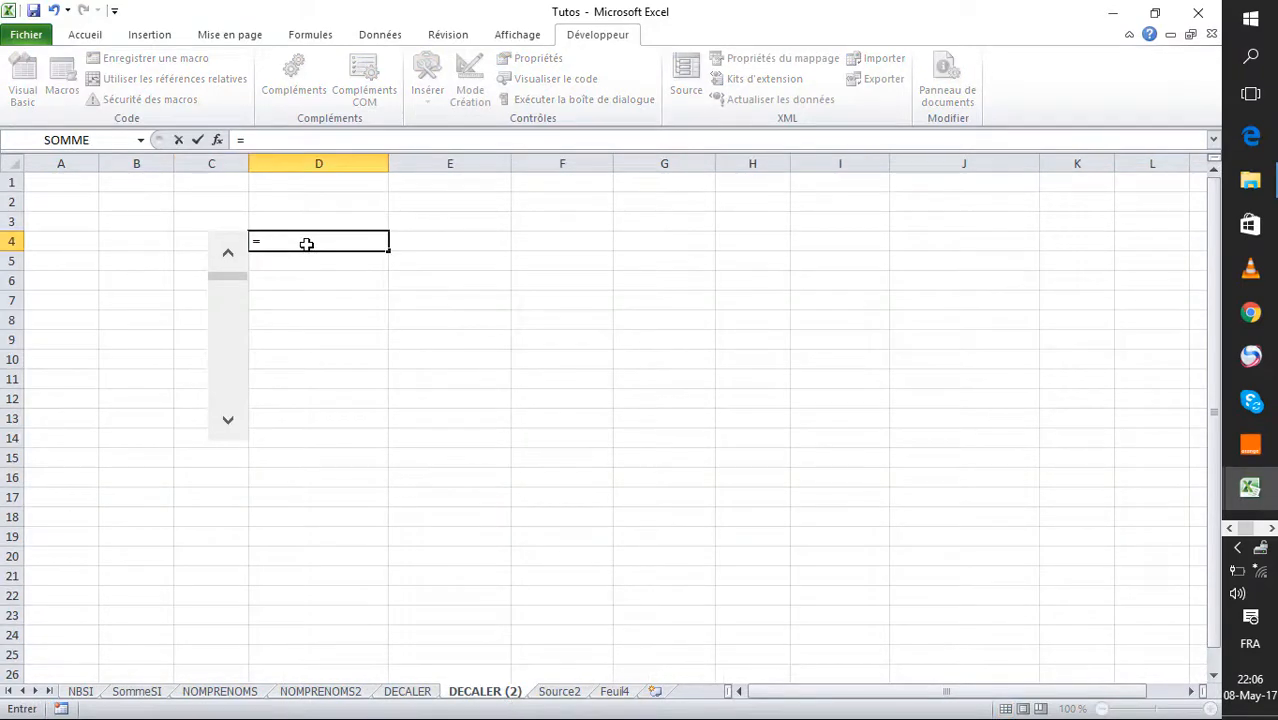
{"action": "type", "text": "deca"}
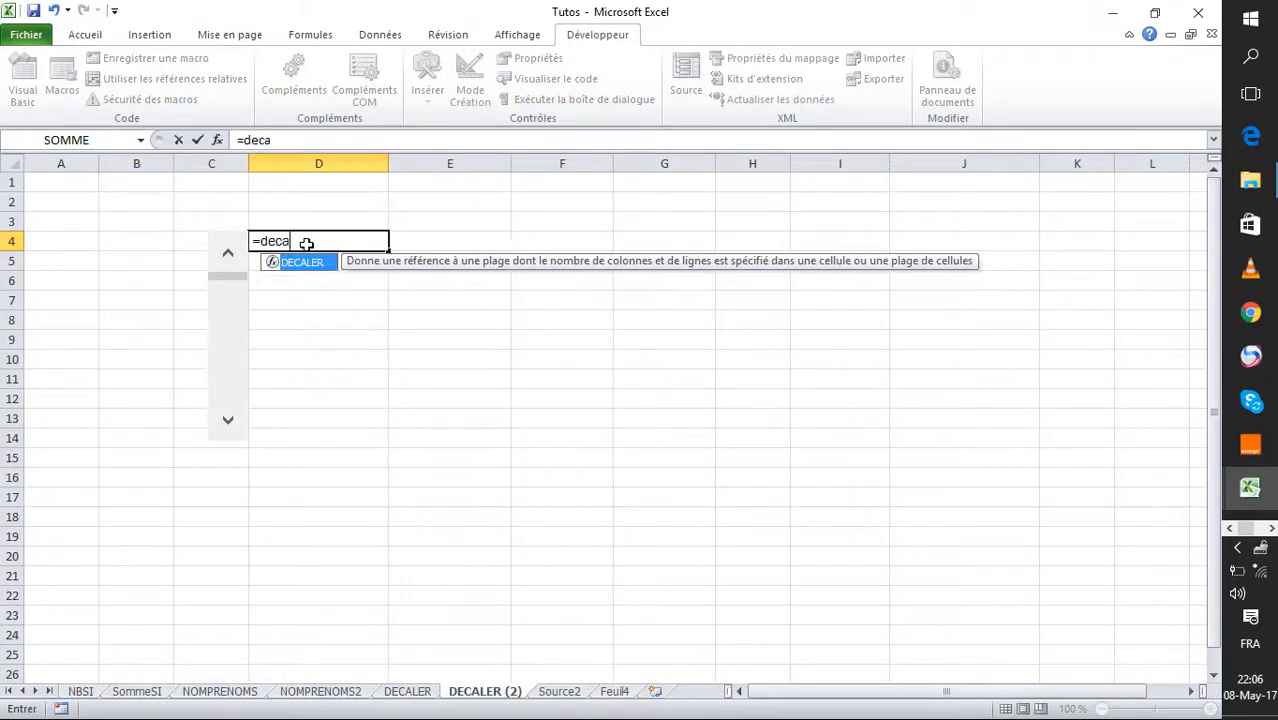
{"action": "double_click", "coordinate": [300, 262]}
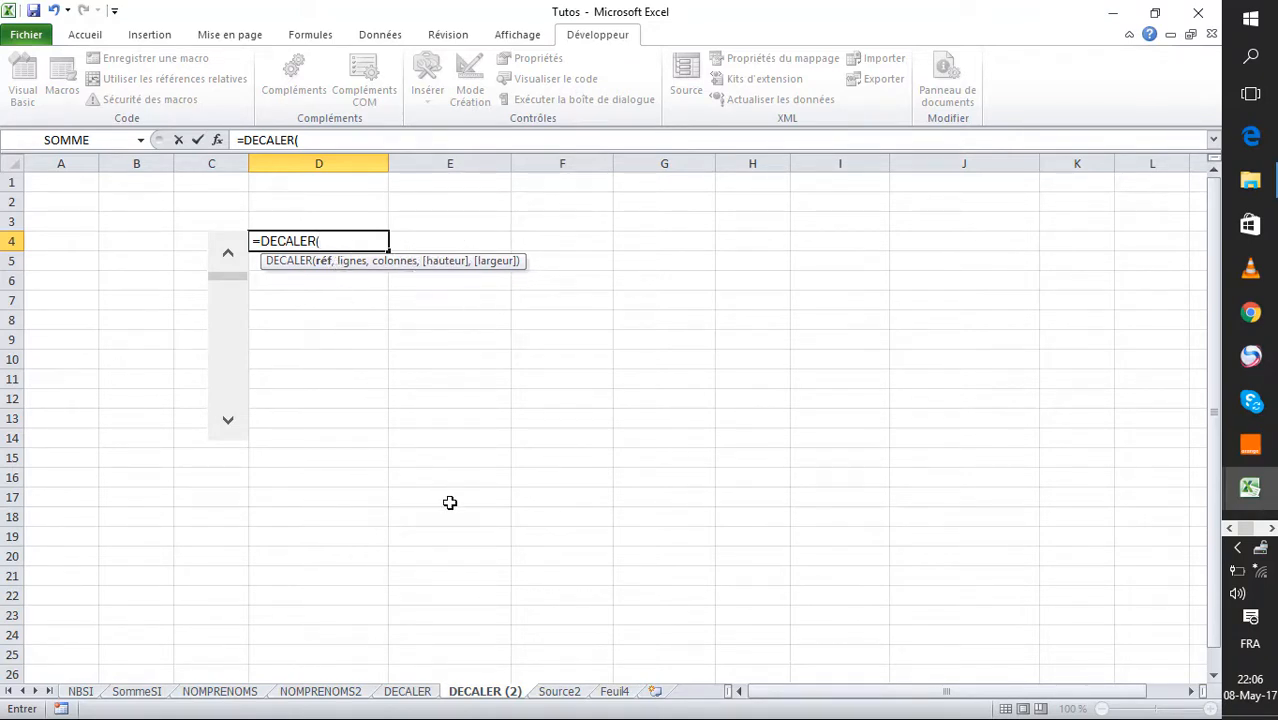
{"action": "left_click", "coordinate": [556, 691]}
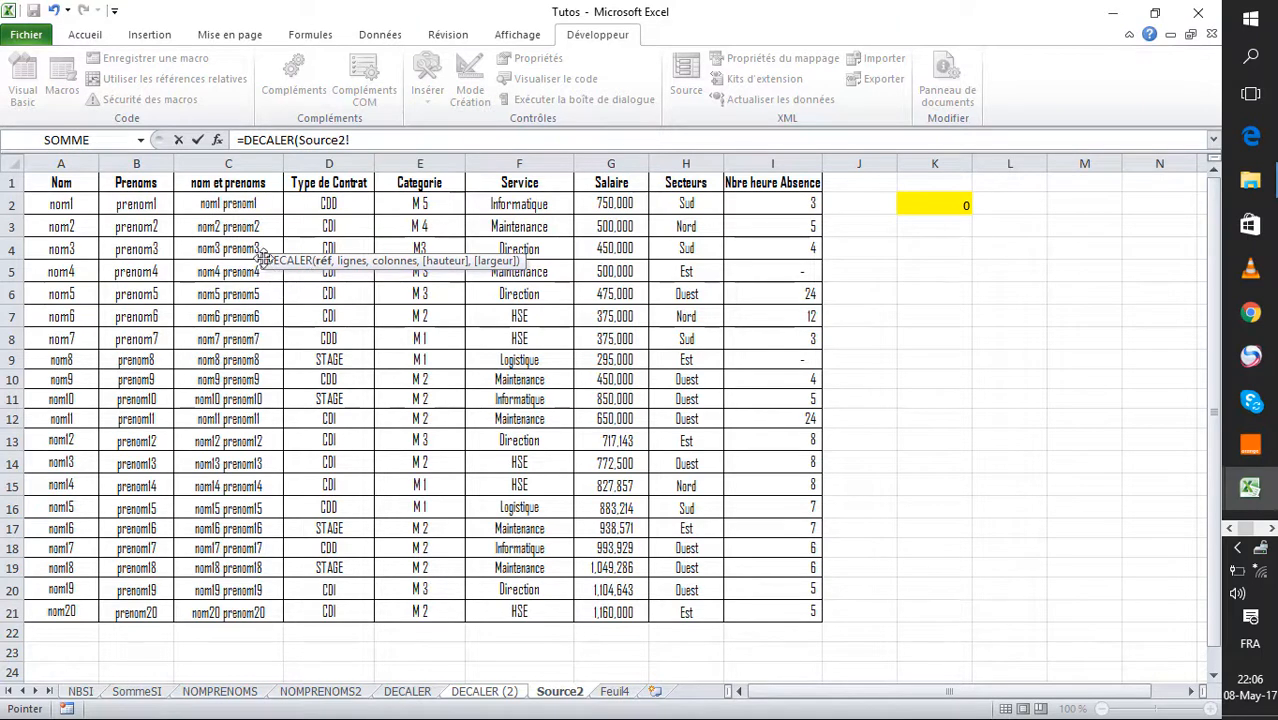
{"action": "left_click", "coordinate": [205, 185]}
{"action": "type", "text": ","}
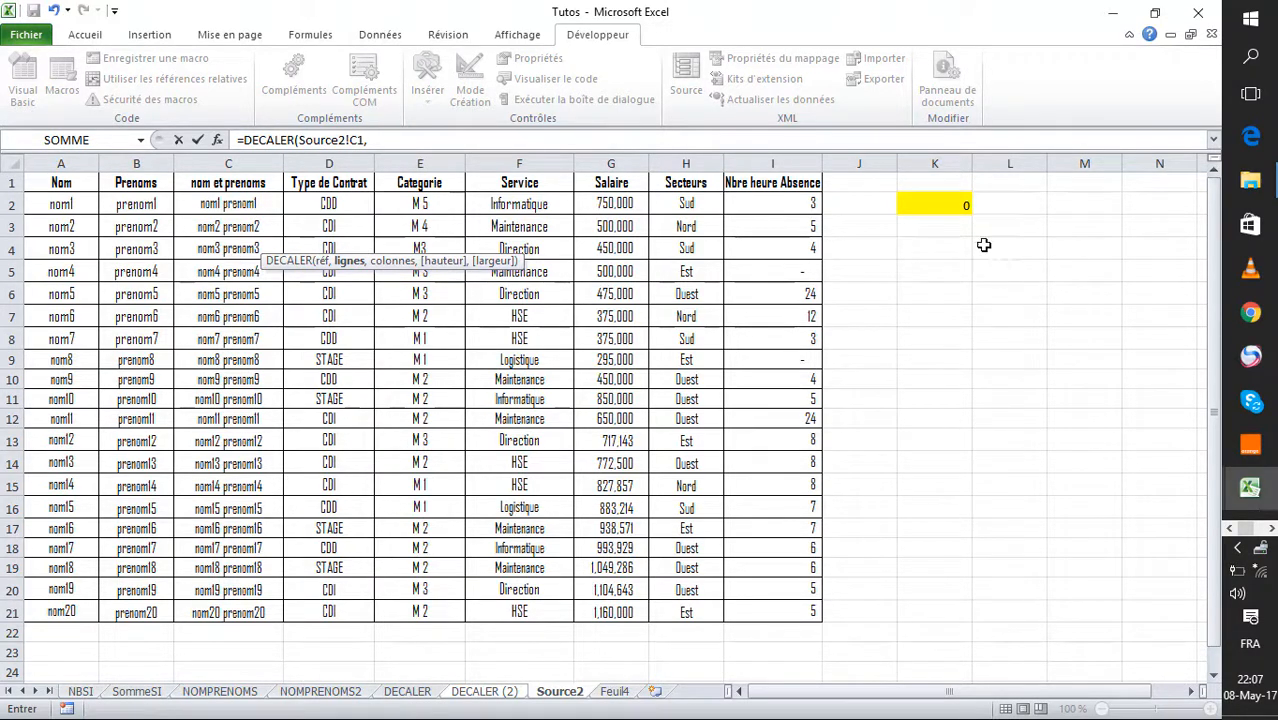
{"action": "left_click", "coordinate": [947, 204]}
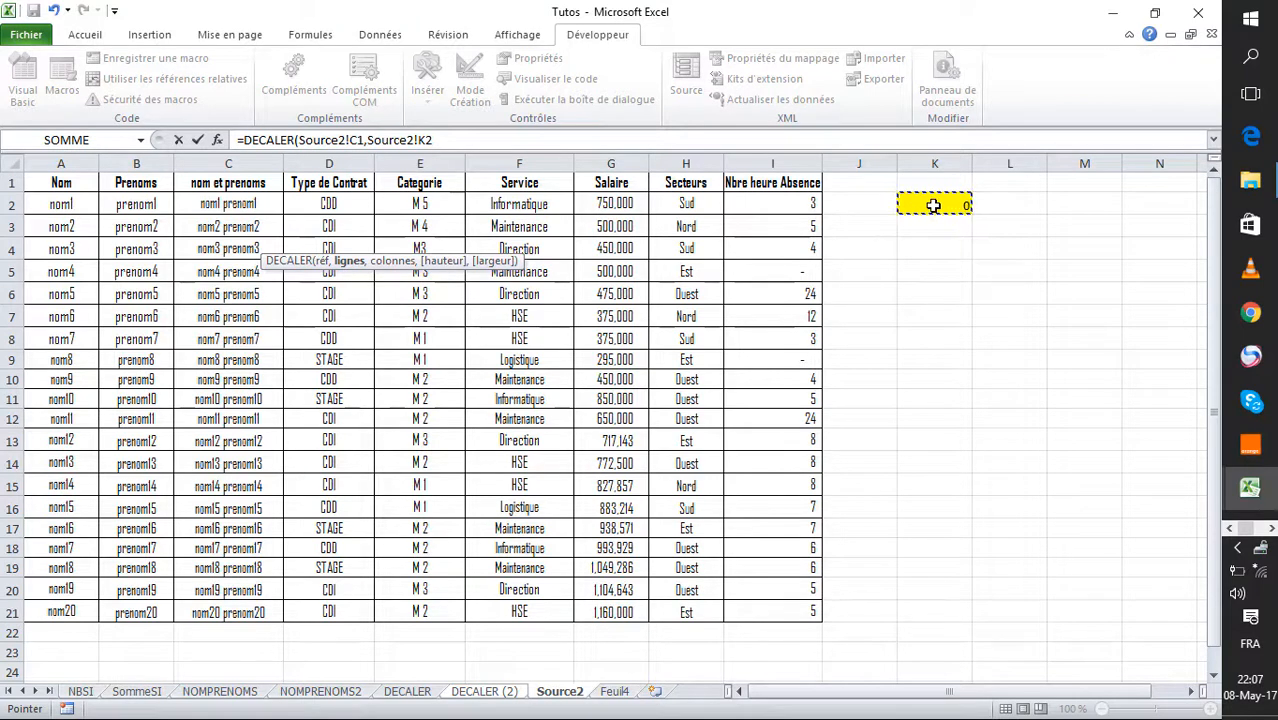
{"action": "type", "text": ","}
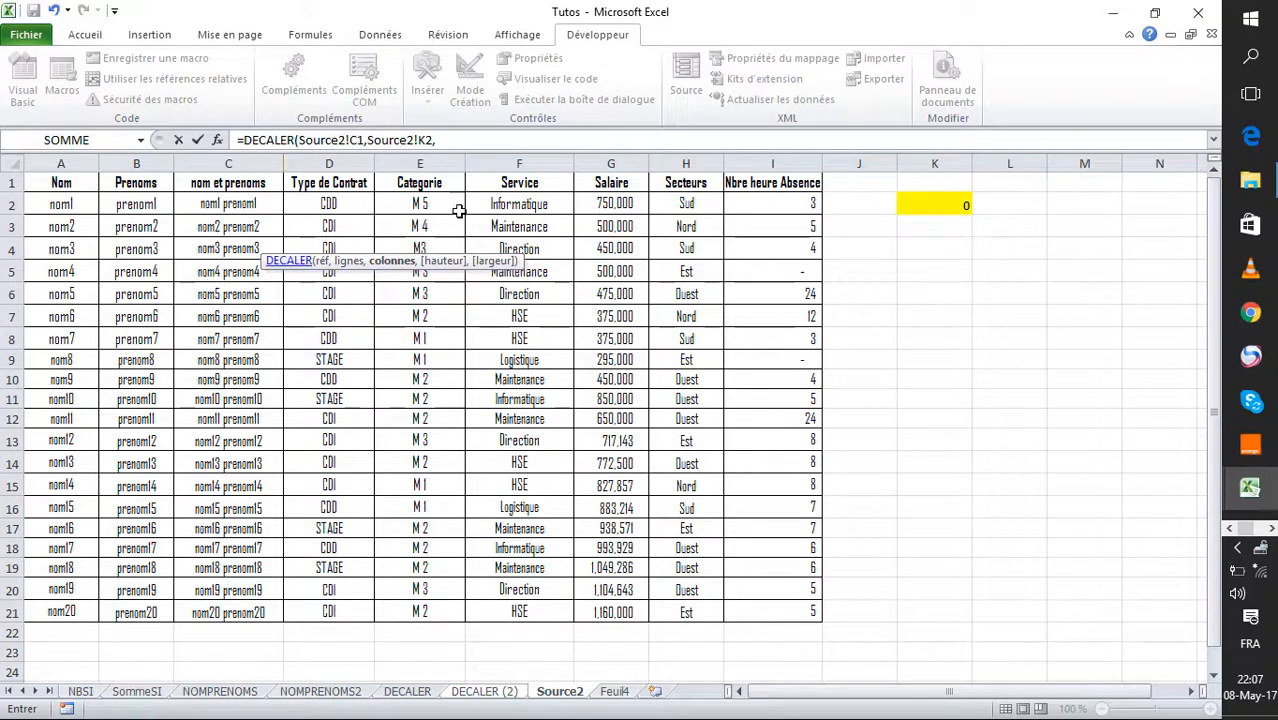
{"action": "type", "text": ","}
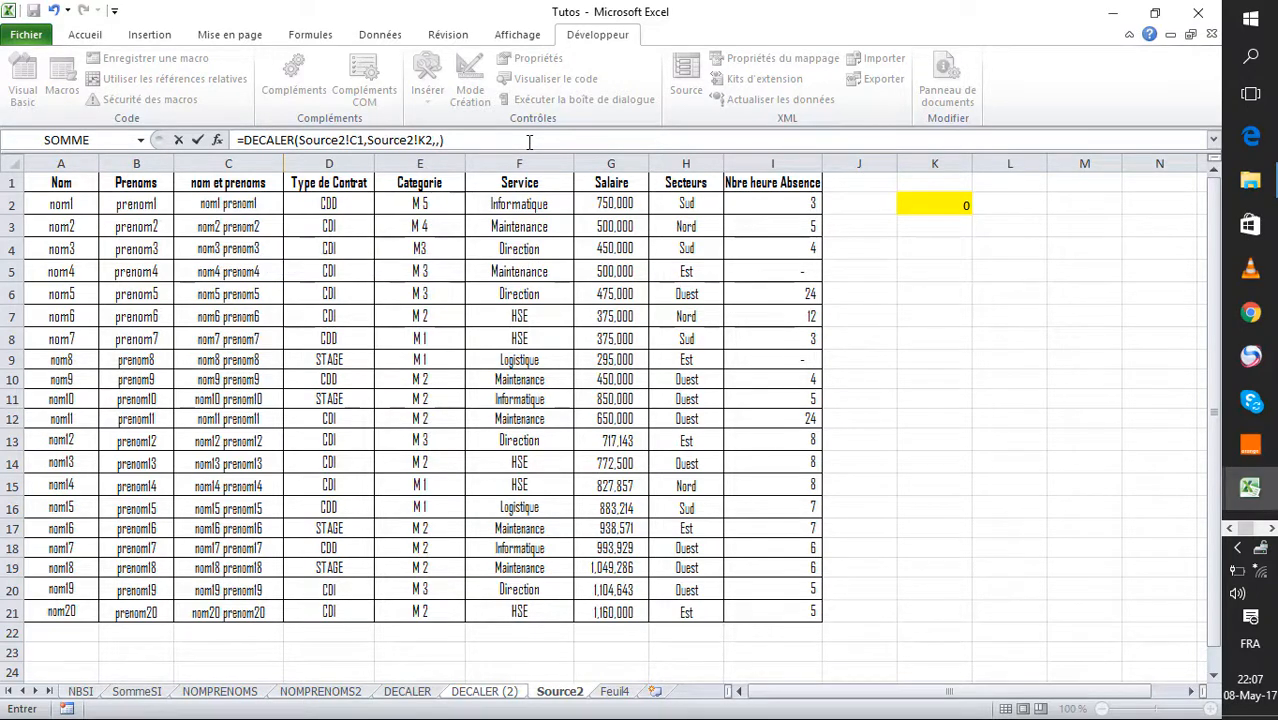
{"action": "key", "text": "Return"}
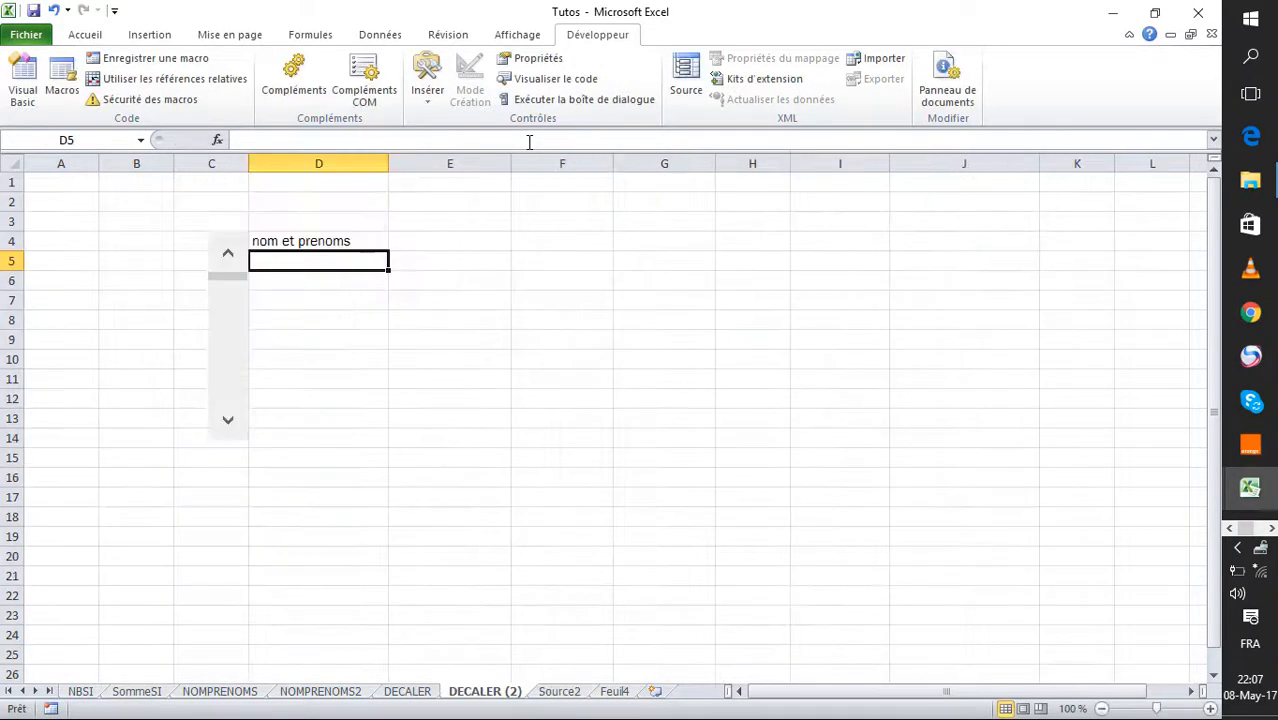
Step: Test the D4 formula by moving the scroll bar down through the names and back to its minimum
{"action": "left_click", "coordinate": [367, 241]}
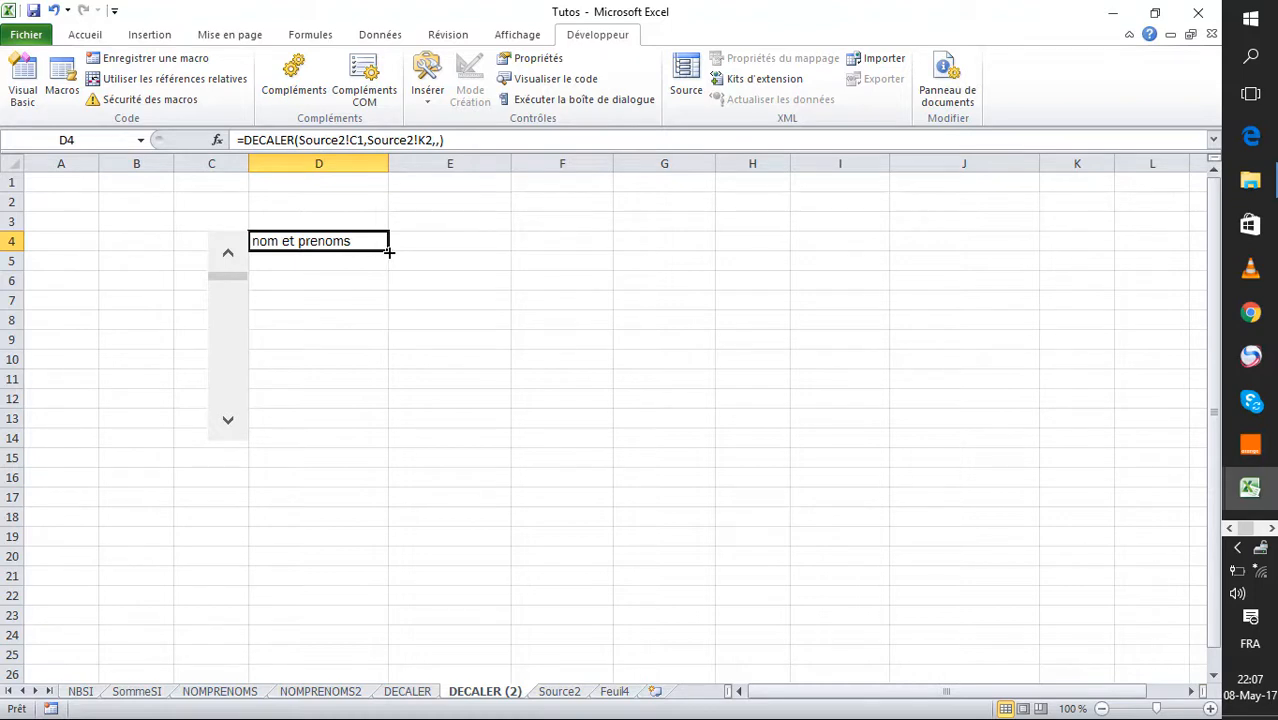
{"action": "left_click", "coordinate": [228, 424]}
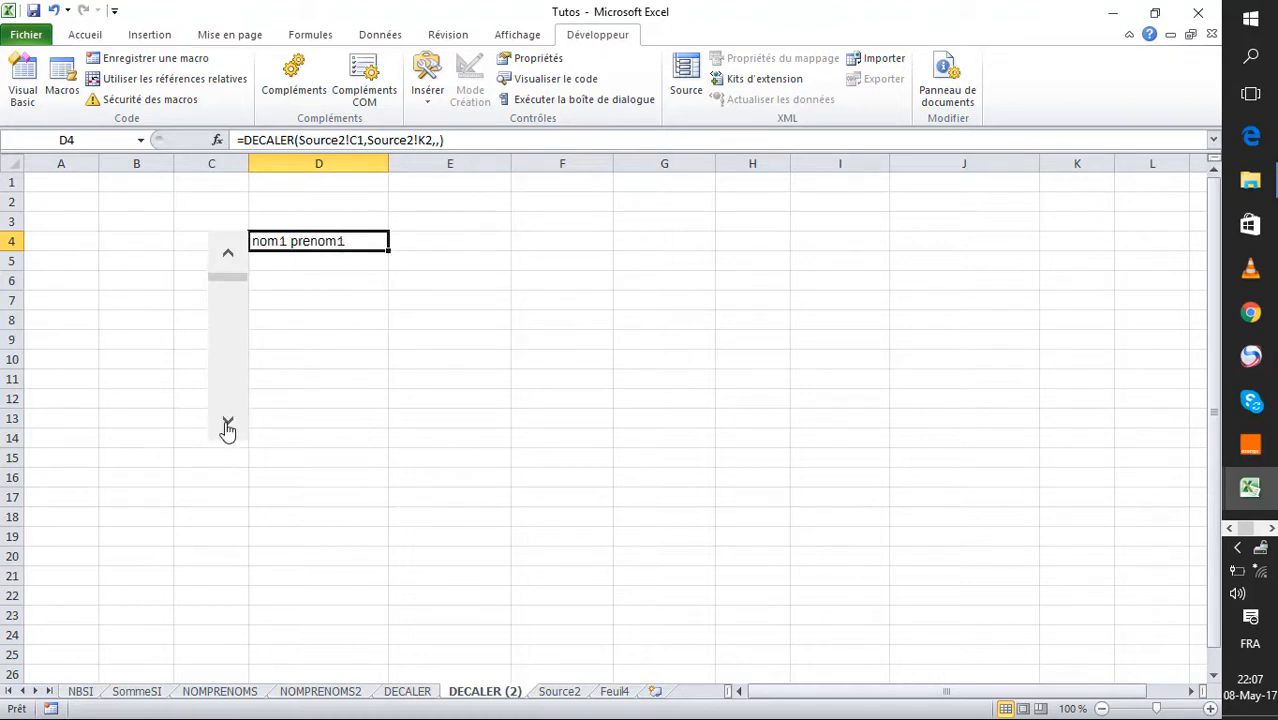
{"action": "left_click", "coordinate": [228, 424]}
{"action": "left_click", "coordinate": [228, 424]}
{"action": "left_click", "coordinate": [228, 424]}
{"action": "left_click", "coordinate": [228, 424]}
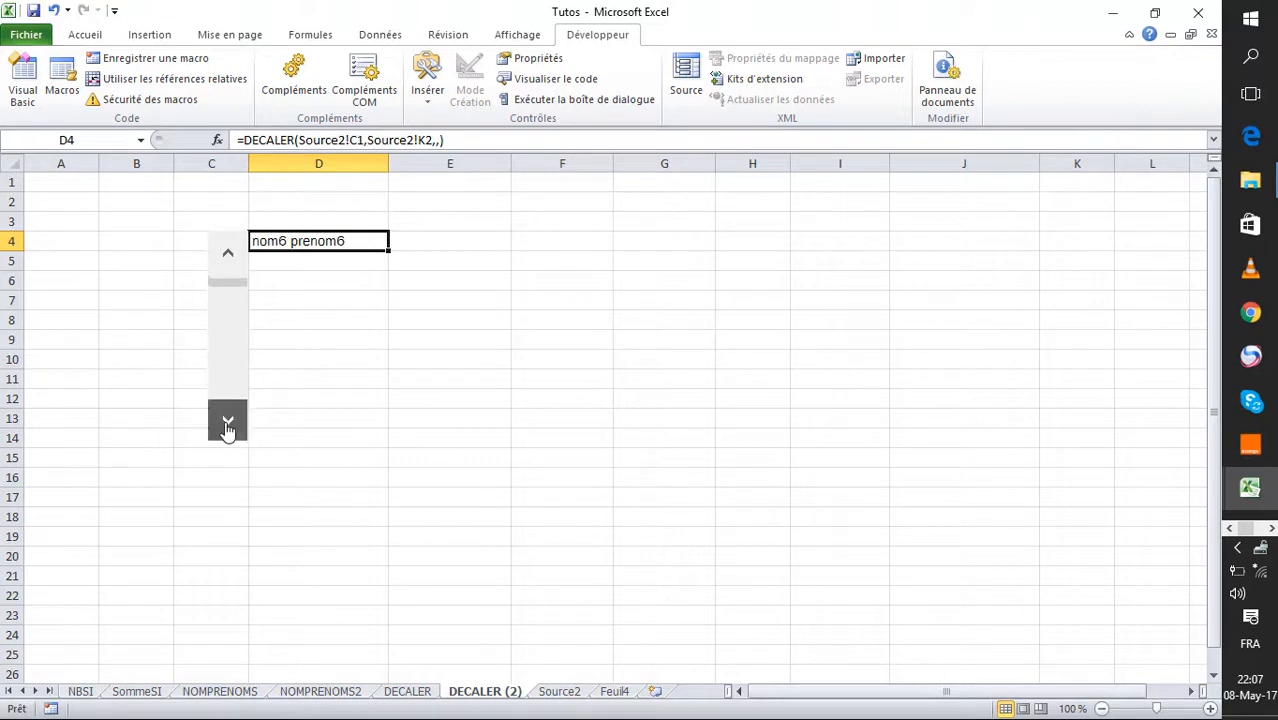
{"action": "left_click", "coordinate": [228, 424]}
{"action": "left_click", "coordinate": [228, 424]}
{"action": "left_click", "coordinate": [228, 424]}
{"action": "left_click", "coordinate": [228, 424]}
{"action": "left_click", "coordinate": [228, 424]}
{"action": "left_click", "coordinate": [228, 424]}
{"action": "left_click", "coordinate": [228, 424]}
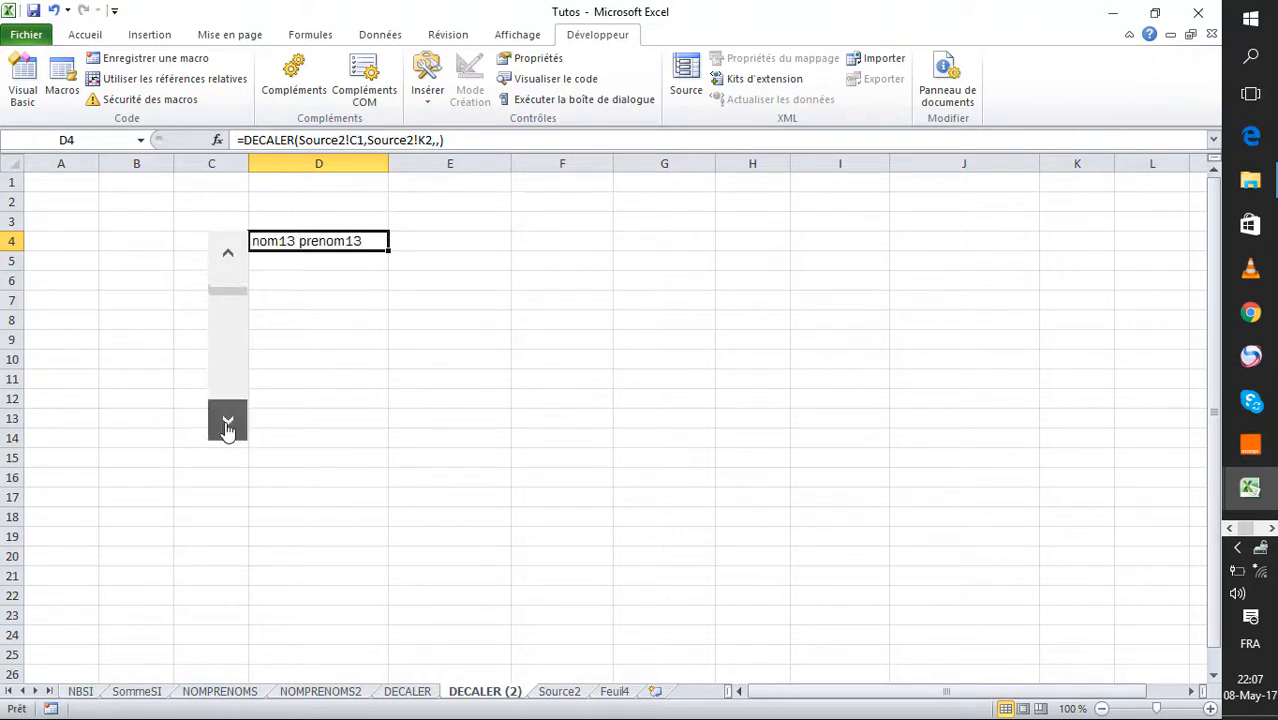
{"action": "left_click", "coordinate": [228, 424]}
{"action": "left_click", "coordinate": [228, 424]}
{"action": "left_click", "coordinate": [228, 424]}
{"action": "left_click", "coordinate": [228, 424]}
{"action": "left_click", "coordinate": [228, 424]}
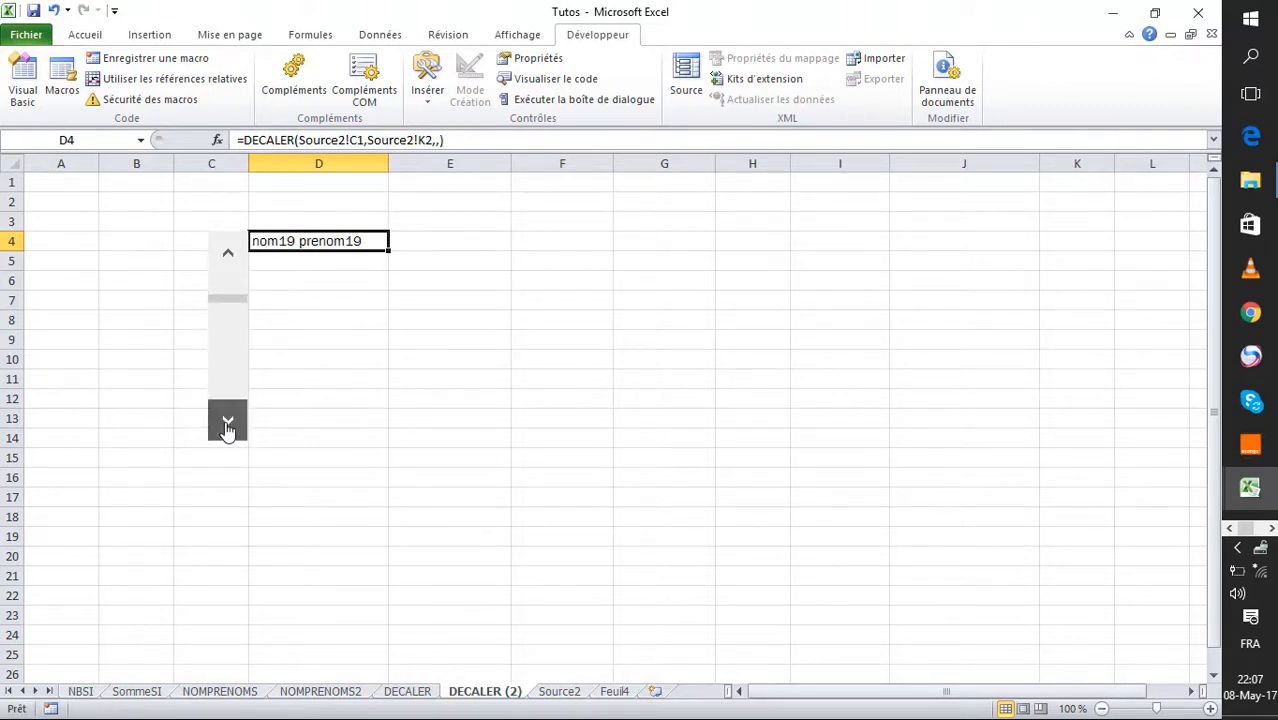
{"action": "left_click", "coordinate": [232, 253]}
{"action": "left_click", "coordinate": [232, 253]}
{"action": "left_click", "coordinate": [232, 253]}
{"action": "left_click", "coordinate": [232, 253]}
{"action": "left_click", "coordinate": [232, 253]}
{"action": "left_click", "coordinate": [232, 253]}
{"action": "left_click", "coordinate": [232, 253]}
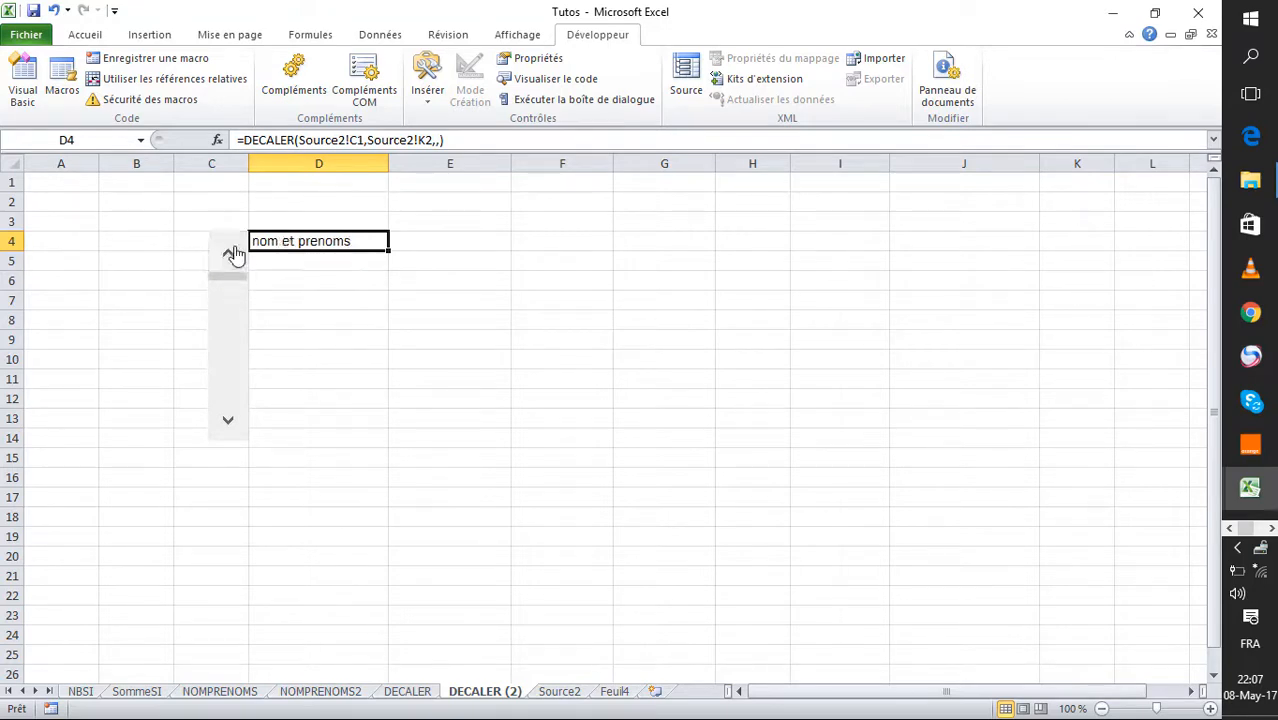
{"action": "left_click", "coordinate": [500, 478]}
{"action": "left_click", "coordinate": [228, 255]}
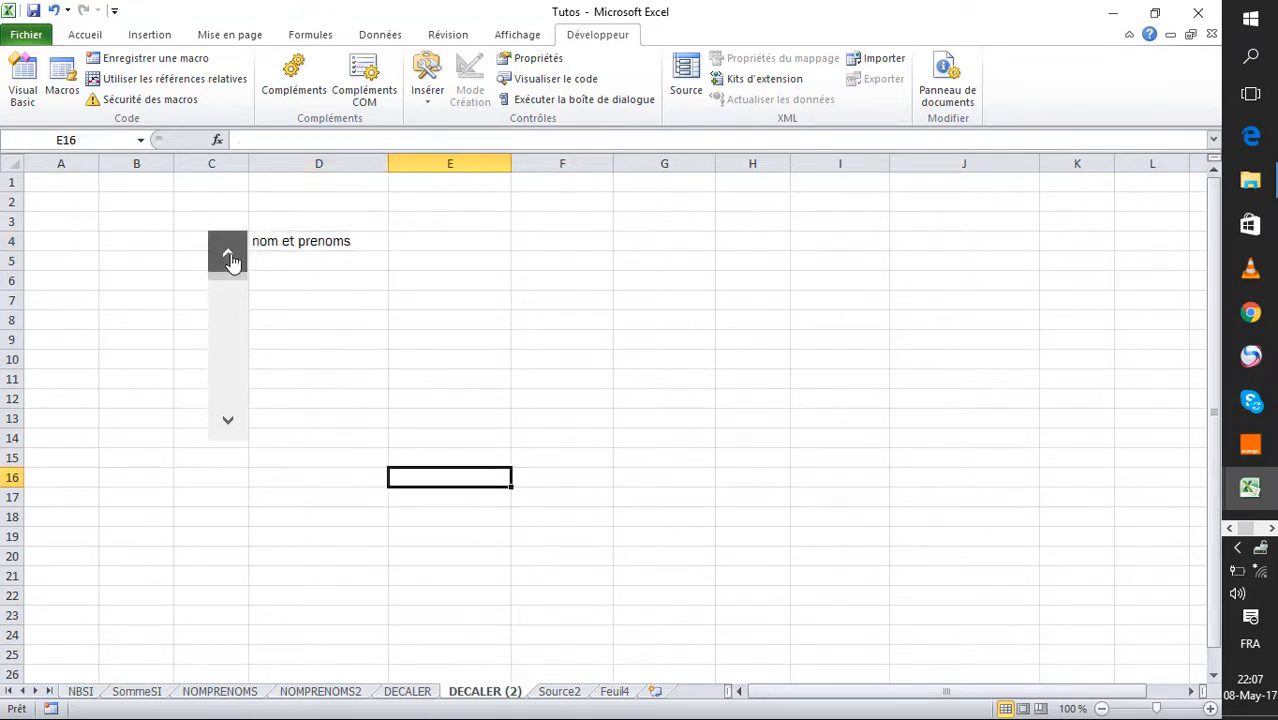
Step: Change the starting reference in the D4 DECALER formula to Source2!C2
{"action": "left_click", "coordinate": [297, 246]}
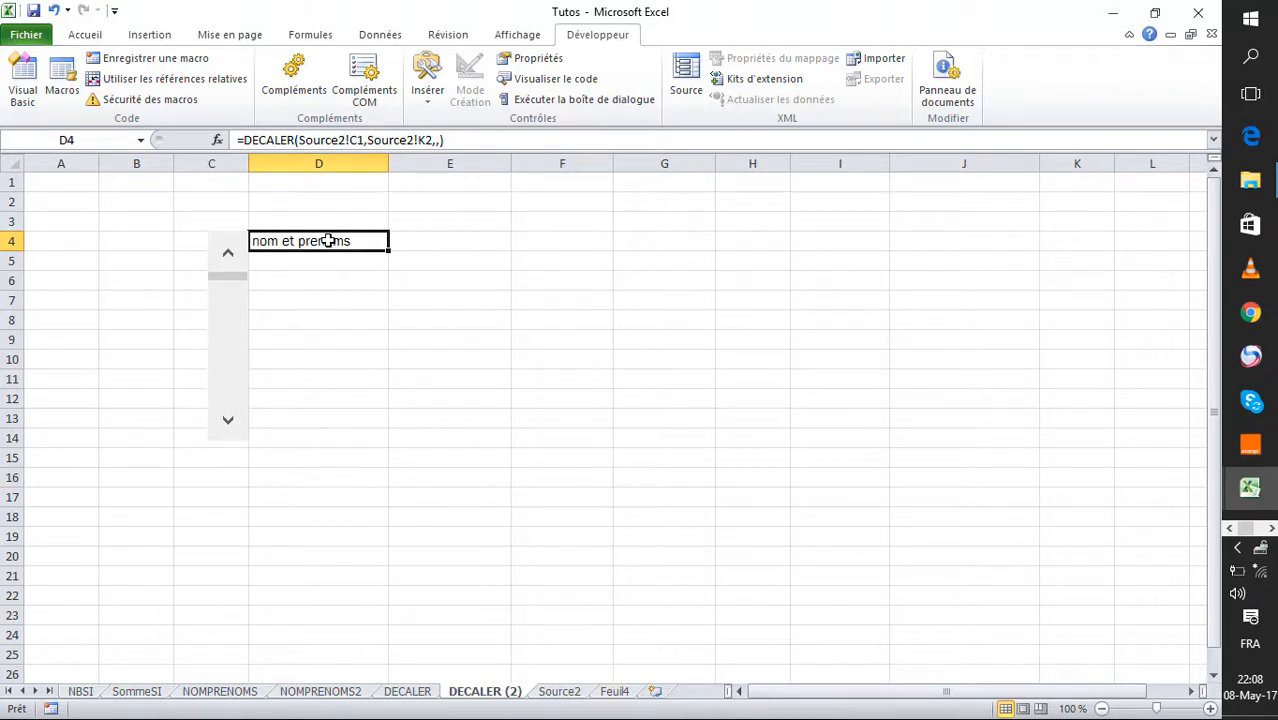
{"action": "left_click", "coordinate": [359, 140]}
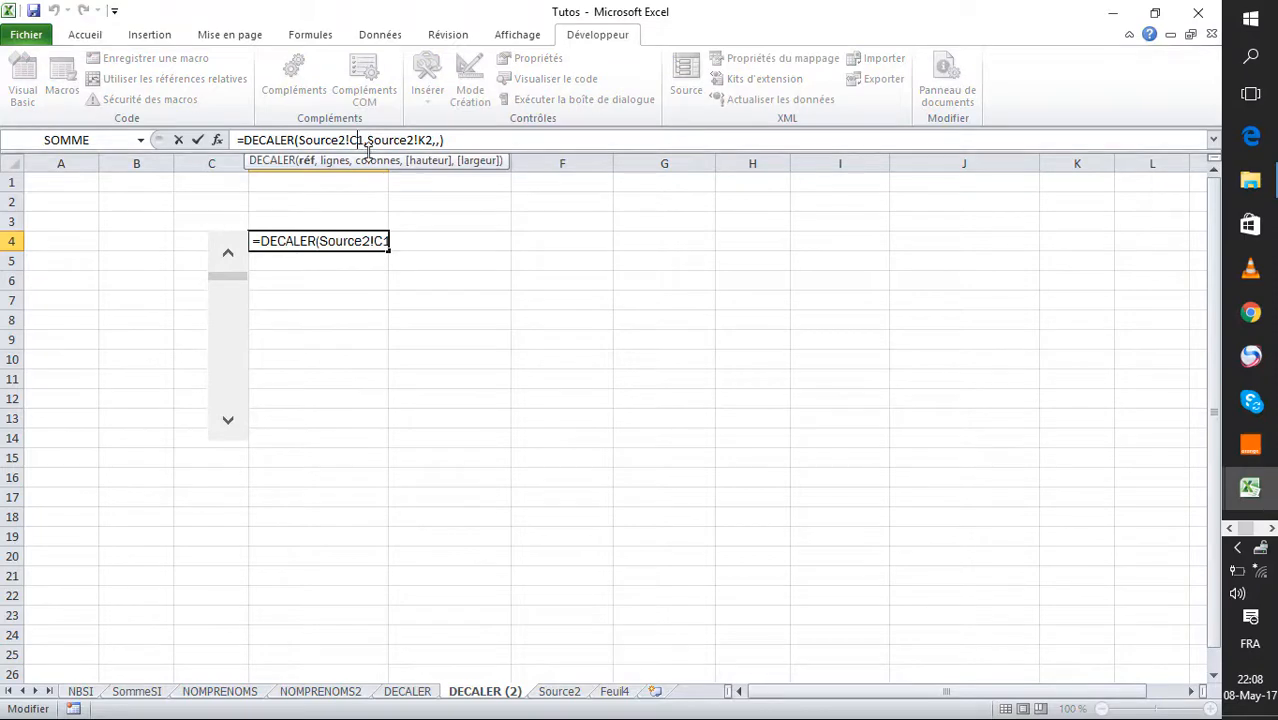
{"action": "key", "text": "BackSpace"}
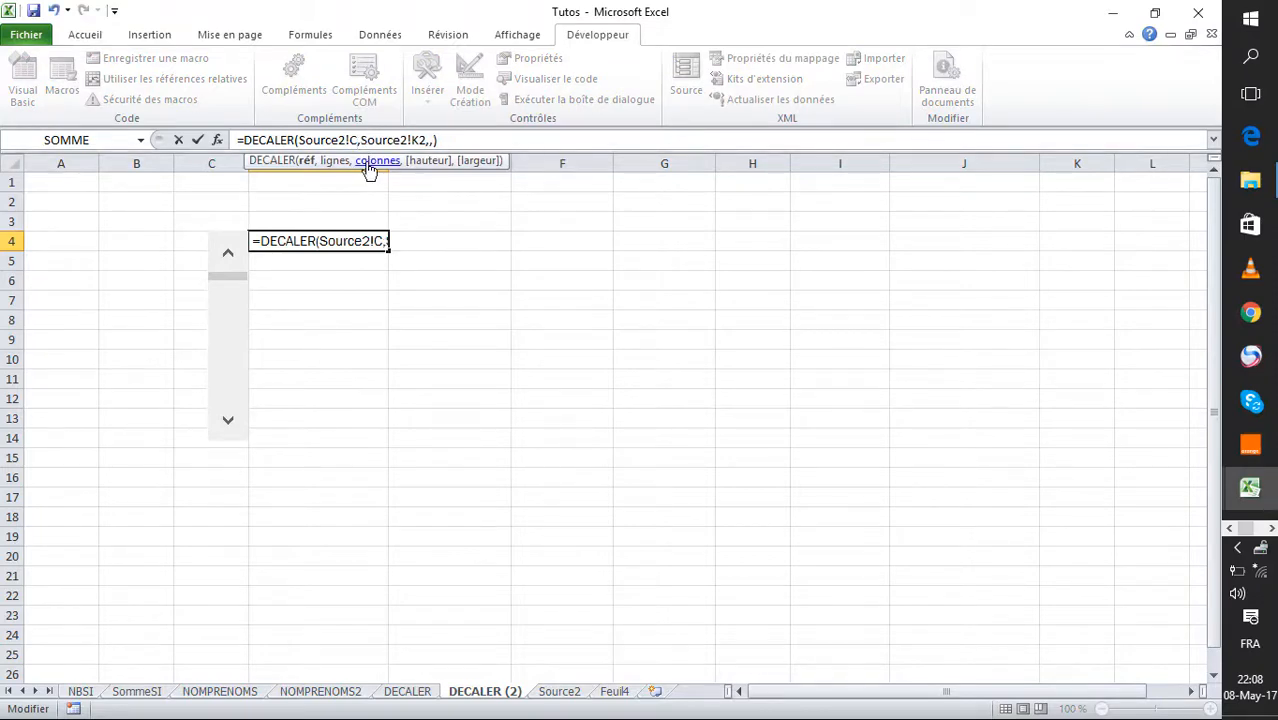
{"action": "type", "text": "2"}
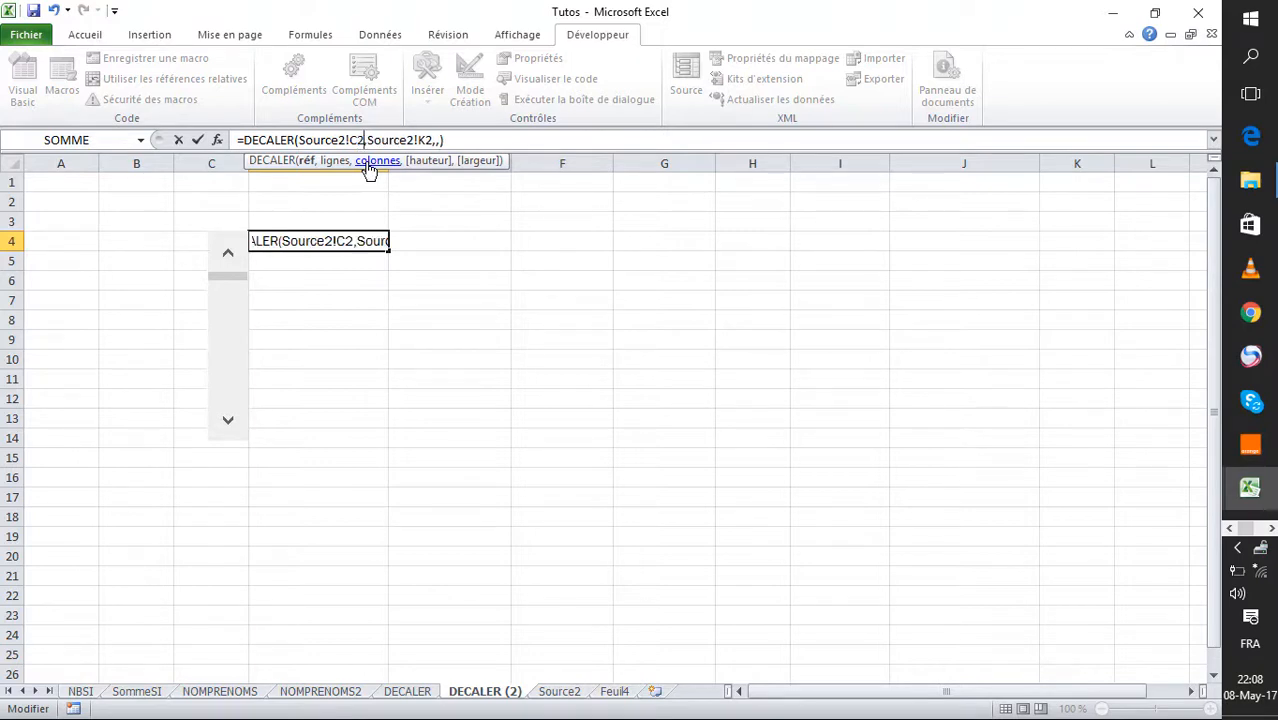
{"action": "key", "text": "Return"}
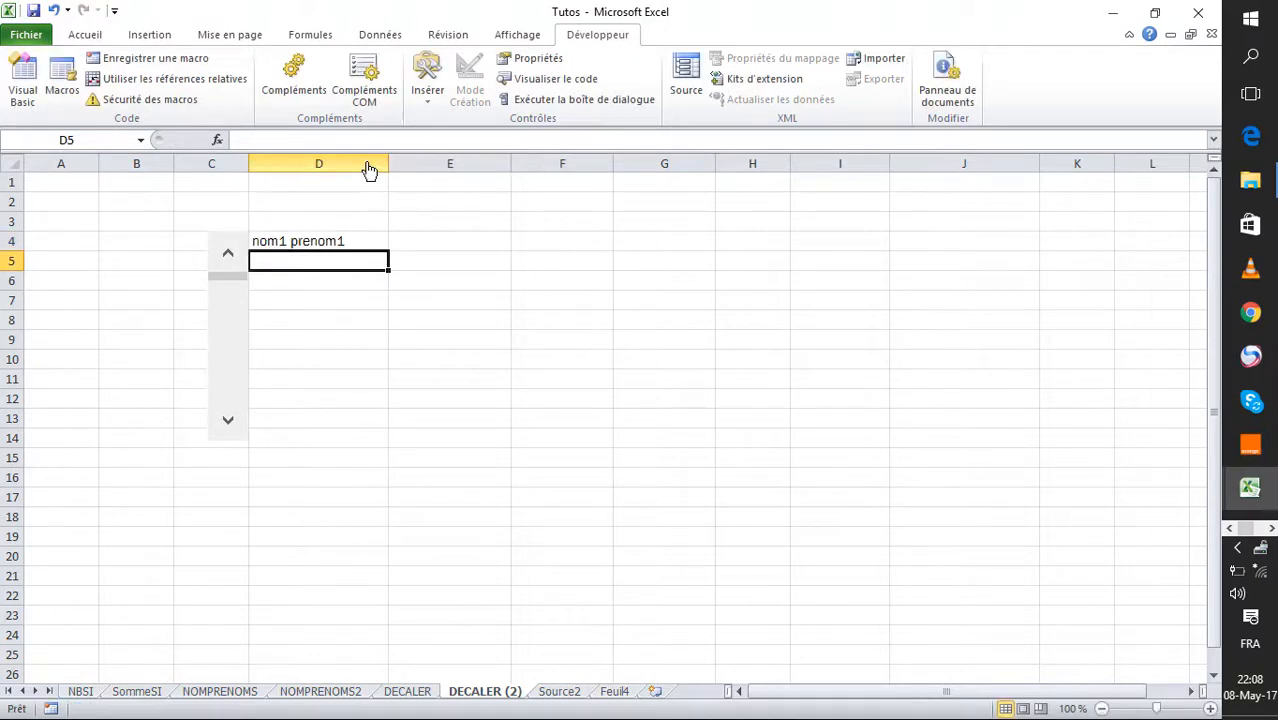
{"action": "left_click", "coordinate": [374, 244]}
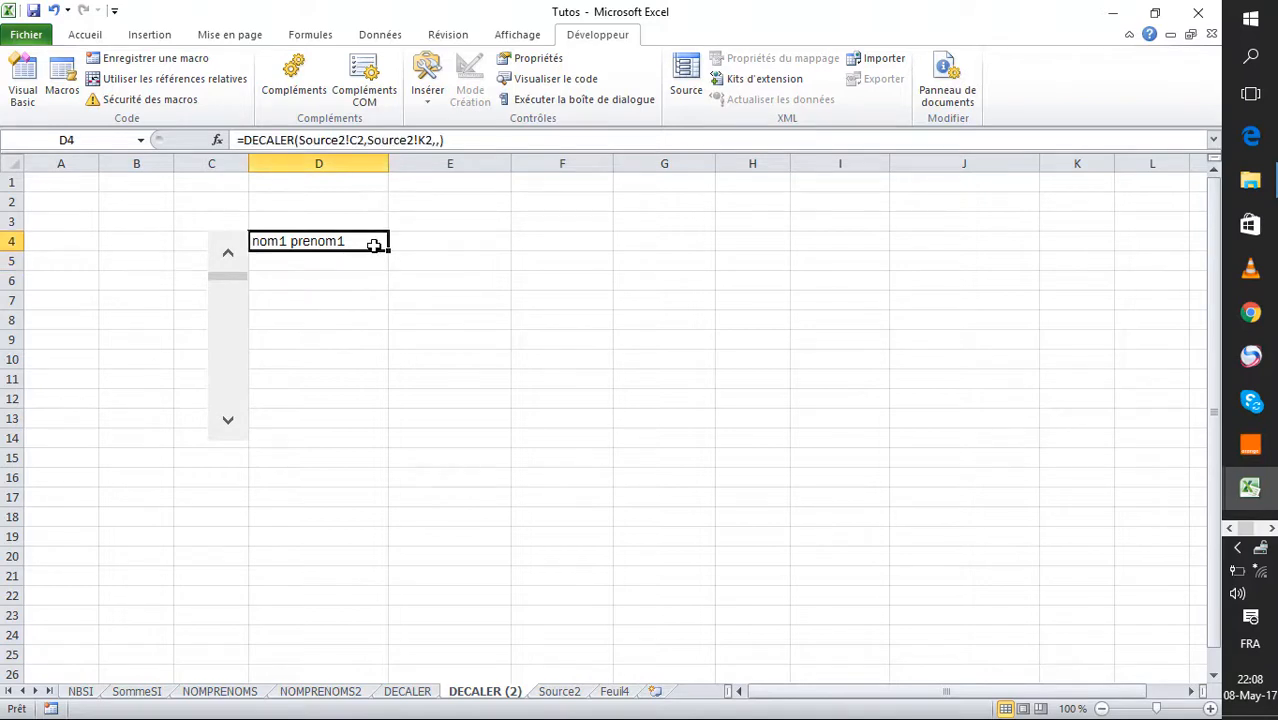
Step: Fill the D4 formula down column D through cell D13
{"action": "left_click", "coordinate": [588, 397]}
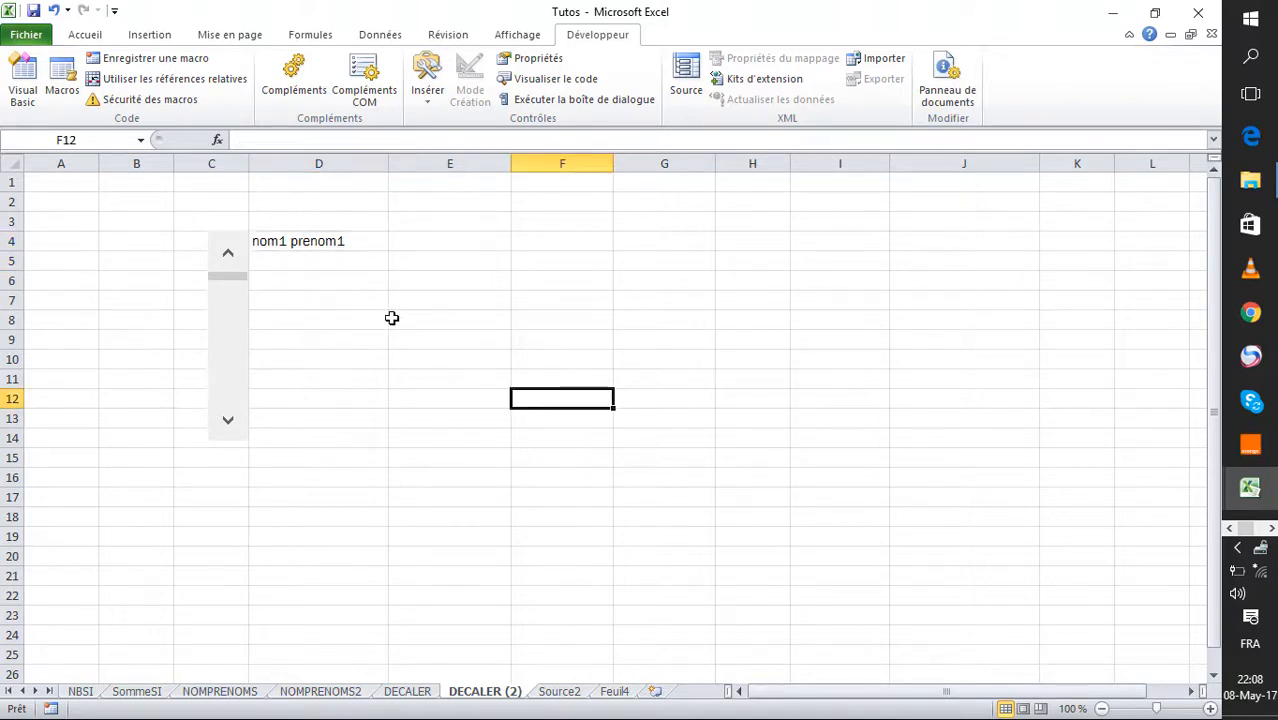
{"action": "left_click", "coordinate": [360, 241]}
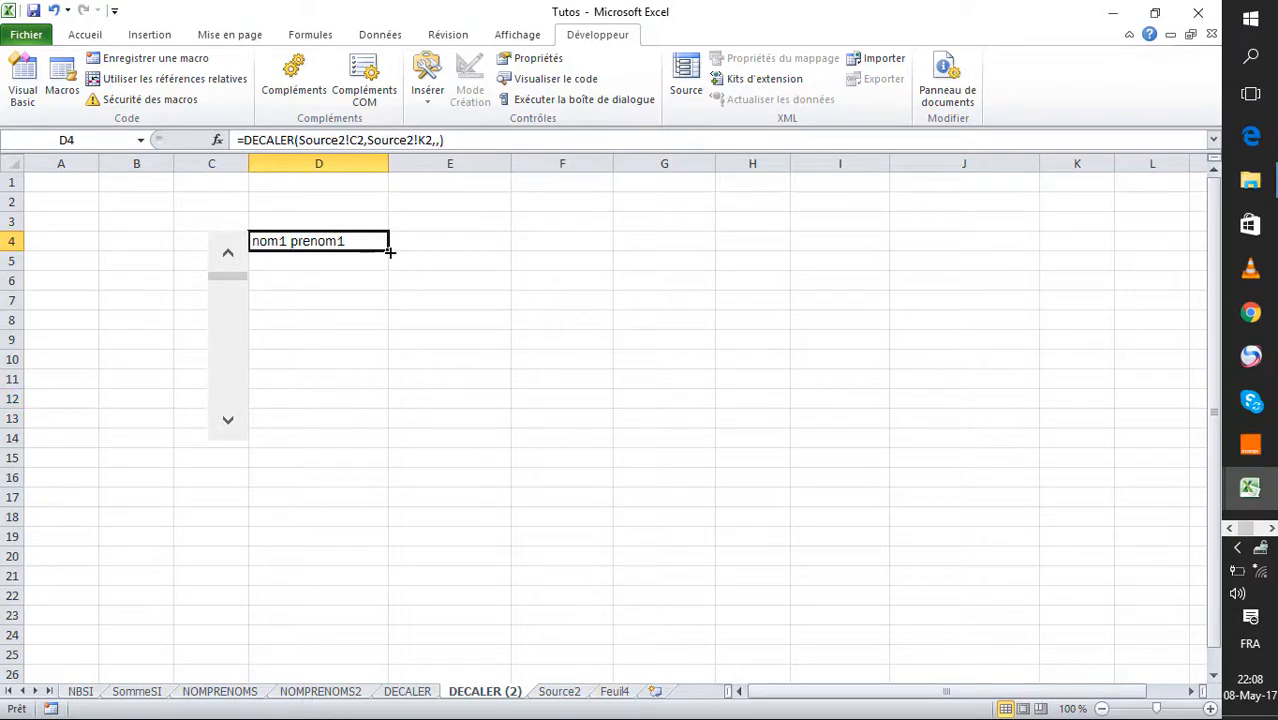
{"action": "left_click_drag", "start_coordinate": [389, 252], "coordinate": [397, 435]}
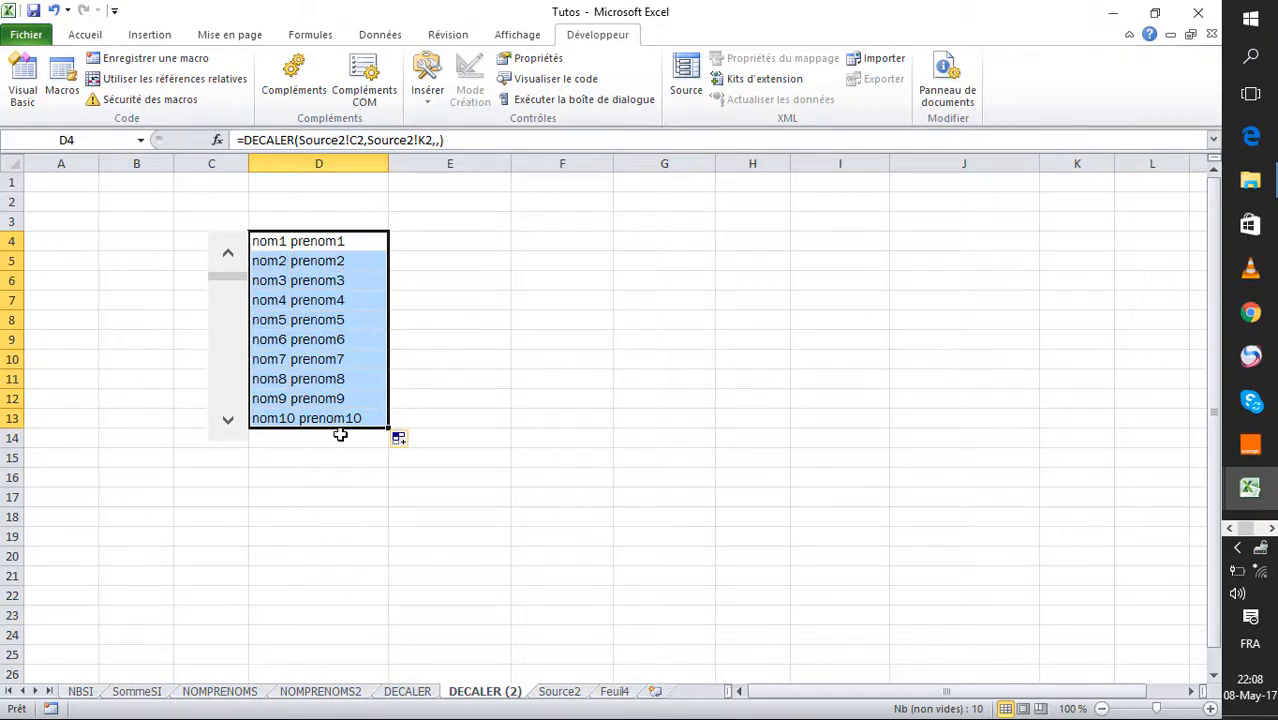
Step: Check how the filled list D4:D13 responds by moving the scroll bar down and back to its minimum
{"action": "left_click", "coordinate": [227, 422]}
{"action": "left_click", "coordinate": [227, 422]}
{"action": "left_click", "coordinate": [227, 422]}
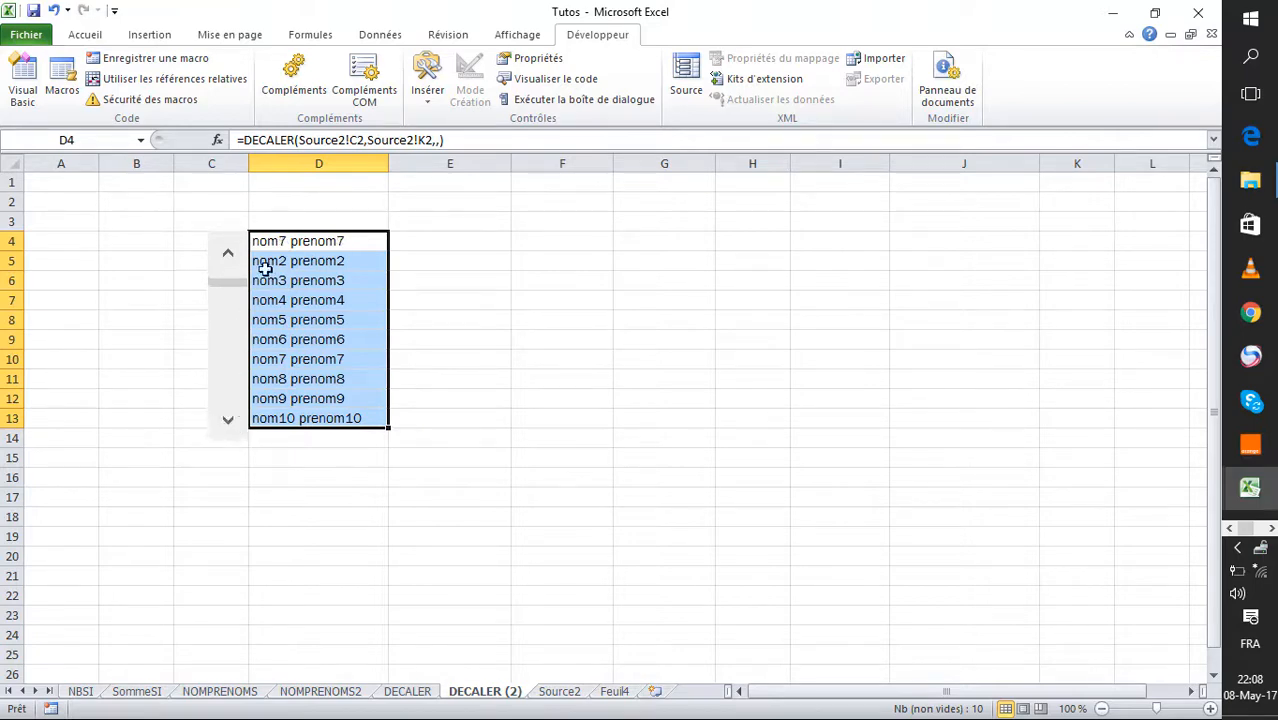
{"action": "left_click", "coordinate": [284, 238]}
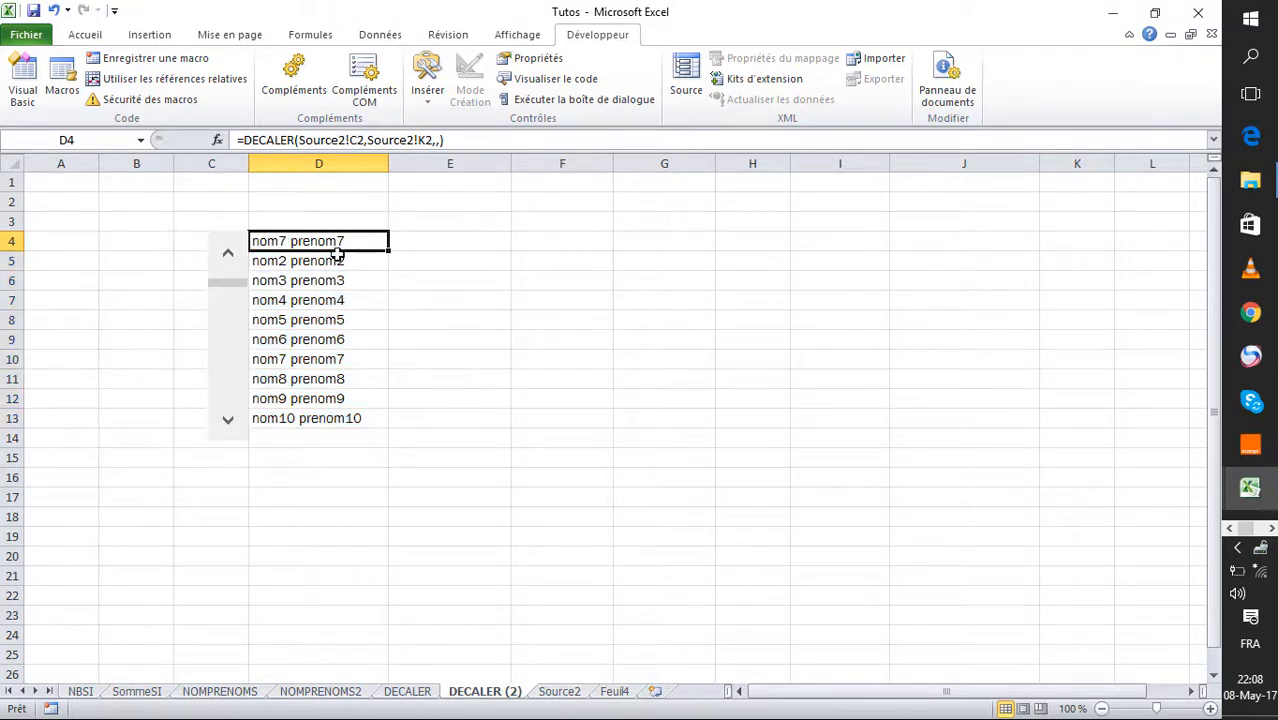
{"action": "left_click", "coordinate": [236, 422]}
{"action": "left_click", "coordinate": [236, 422]}
{"action": "left_click", "coordinate": [234, 423]}
{"action": "left_click", "coordinate": [234, 423]}
{"action": "left_click", "coordinate": [227, 255]}
{"action": "left_click", "coordinate": [227, 255]}
{"action": "left_click", "coordinate": [227, 255]}
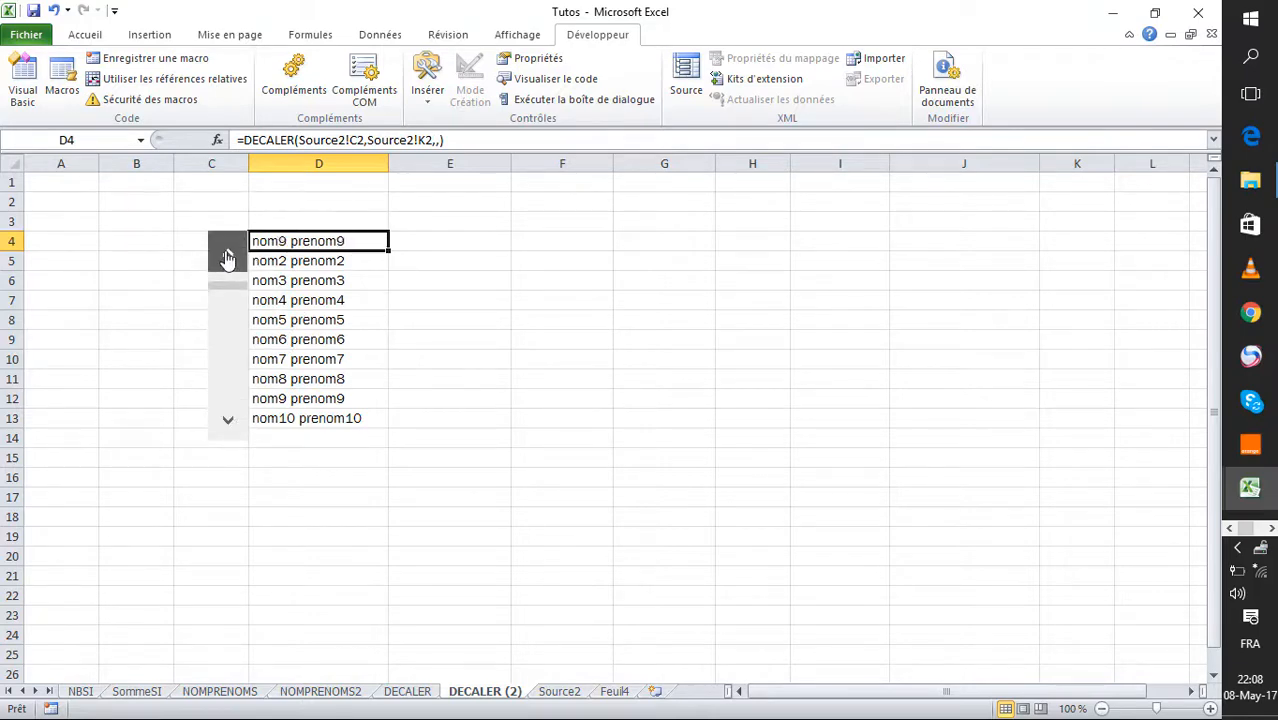
{"action": "left_click", "coordinate": [227, 255]}
{"action": "left_click", "coordinate": [227, 255]}
{"action": "left_click", "coordinate": [228, 256]}
{"action": "left_click", "coordinate": [228, 256]}
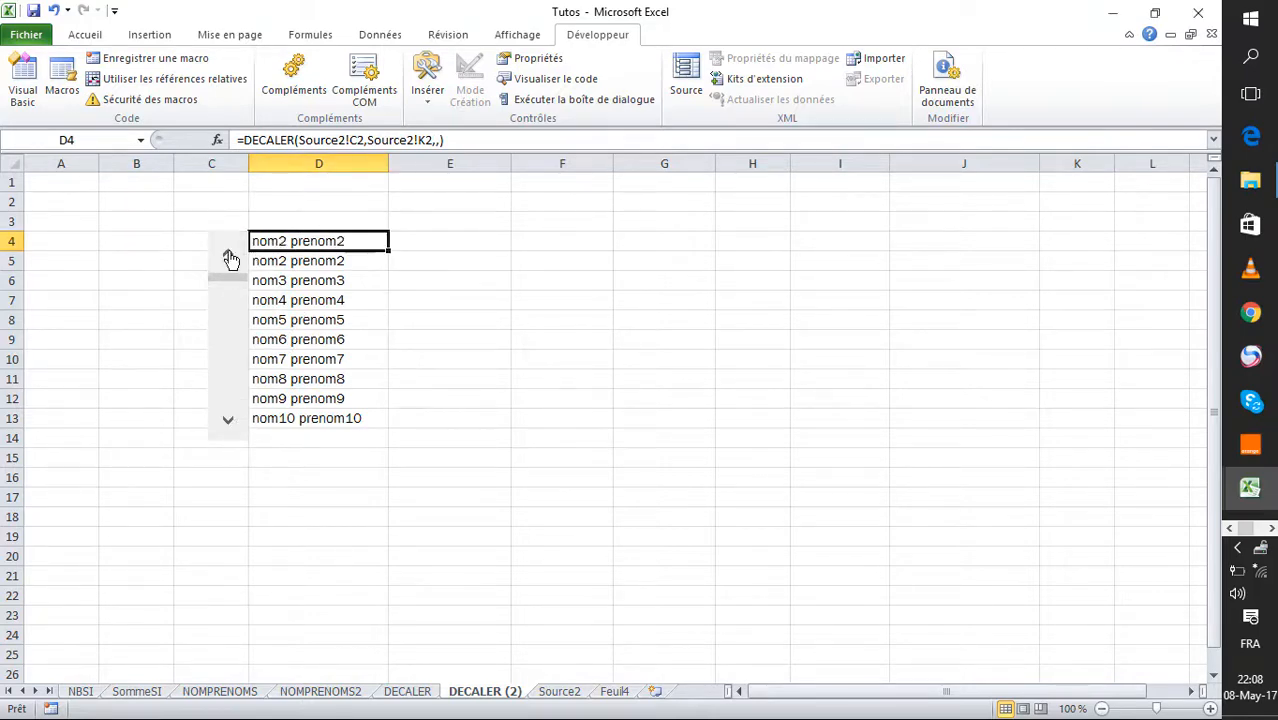
{"action": "left_click", "coordinate": [239, 254]}
{"action": "left_click", "coordinate": [416, 340]}
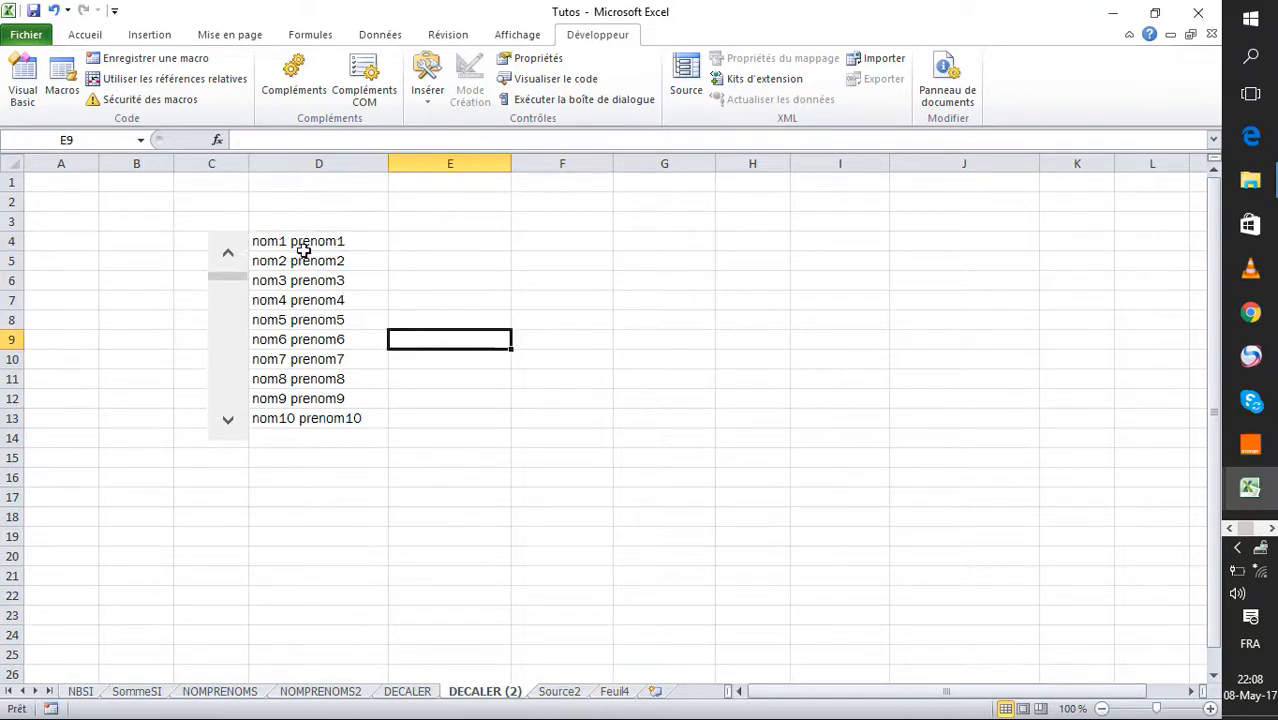
Step: Make the Source2!K2 reference in the D4 DECALER formula absolute, as Source2!$K$2
{"action": "left_click", "coordinate": [303, 247]}
{"action": "left_click", "coordinate": [396, 140]}
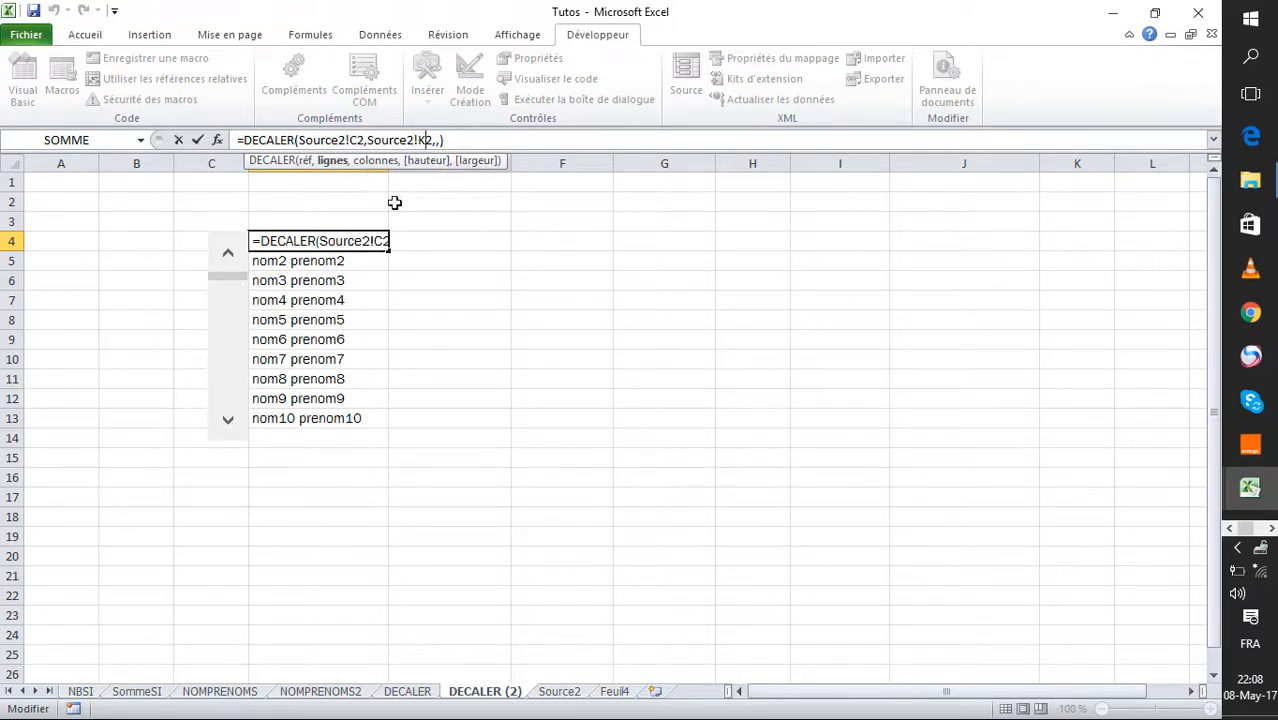
{"action": "left_click", "coordinate": [430, 138]}
{"action": "key", "text": "F4"}
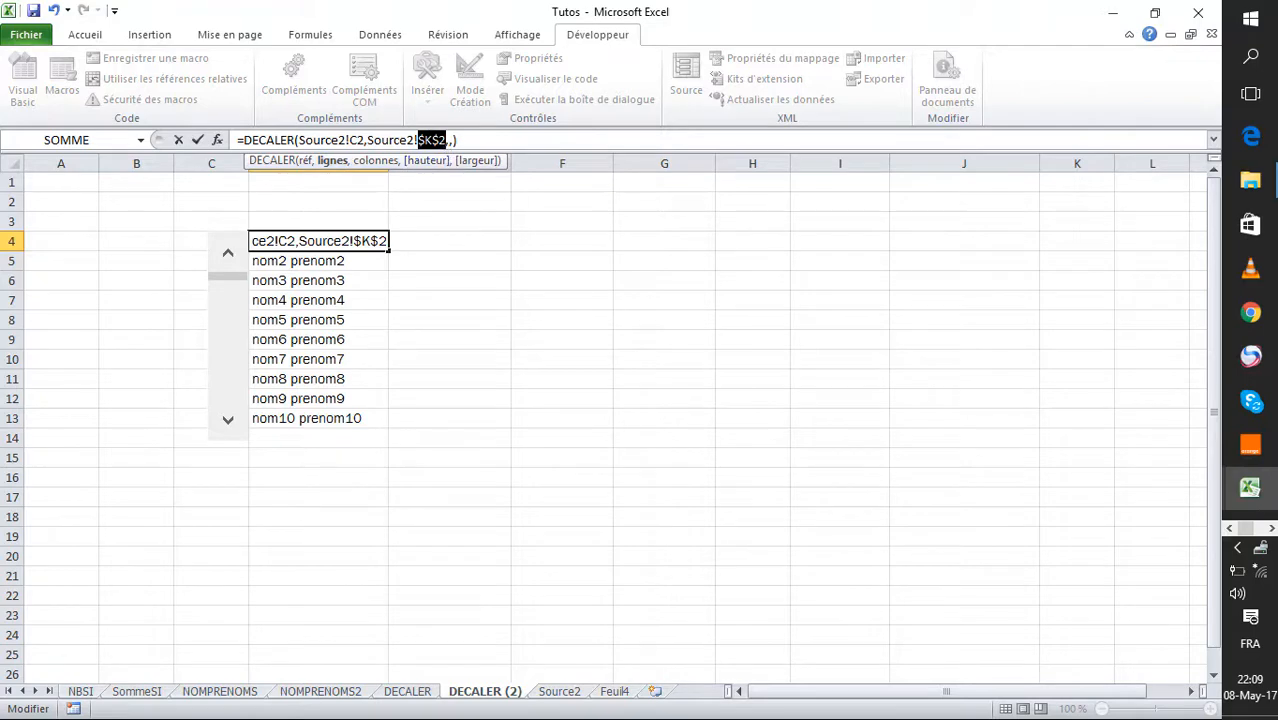
{"action": "key", "text": "Return"}
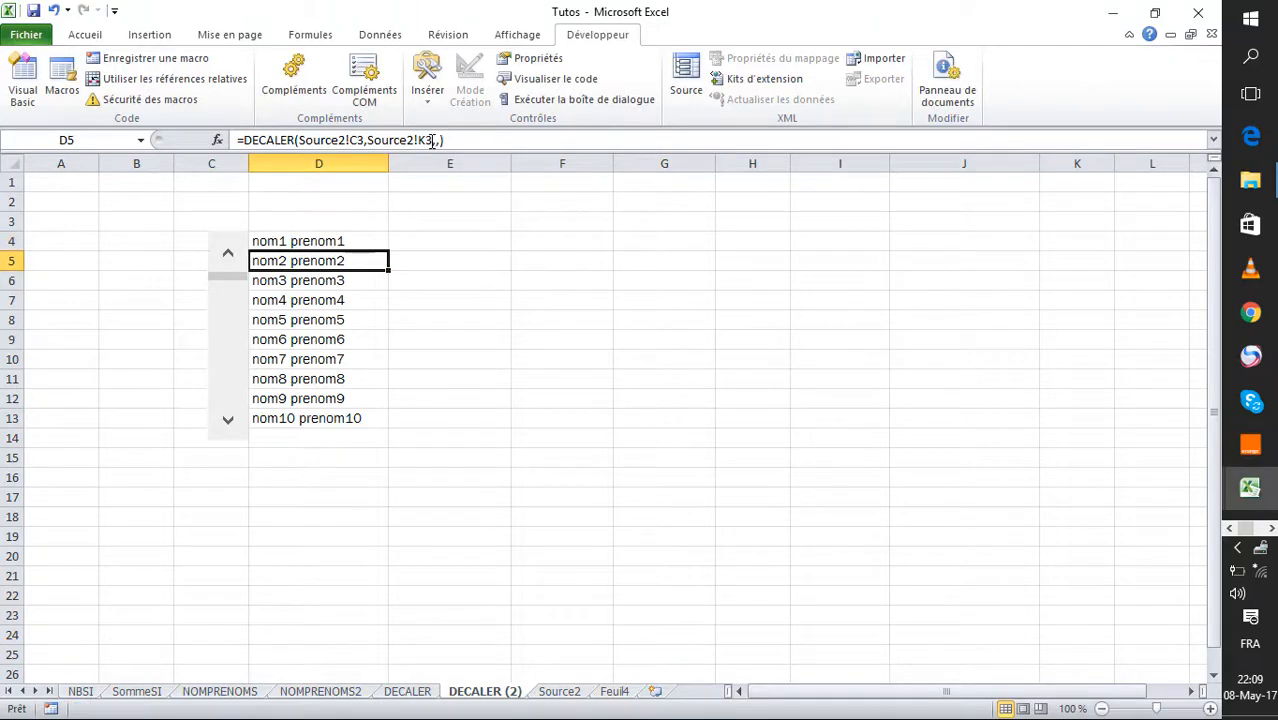
{"action": "left_click", "coordinate": [340, 245]}
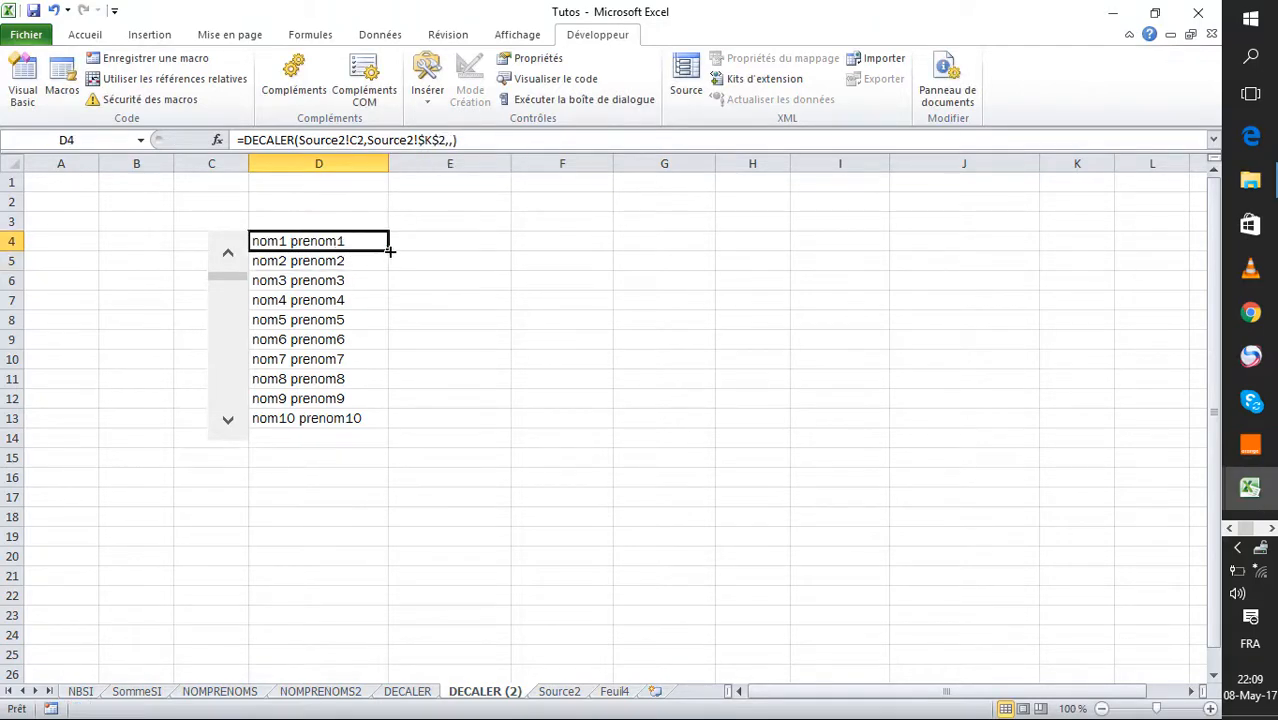
Step: Copy the D4 formula with the absolute Source2!$K$2 reference down through cell D13
{"action": "left_click_drag", "start_coordinate": [389, 252], "coordinate": [386, 423]}
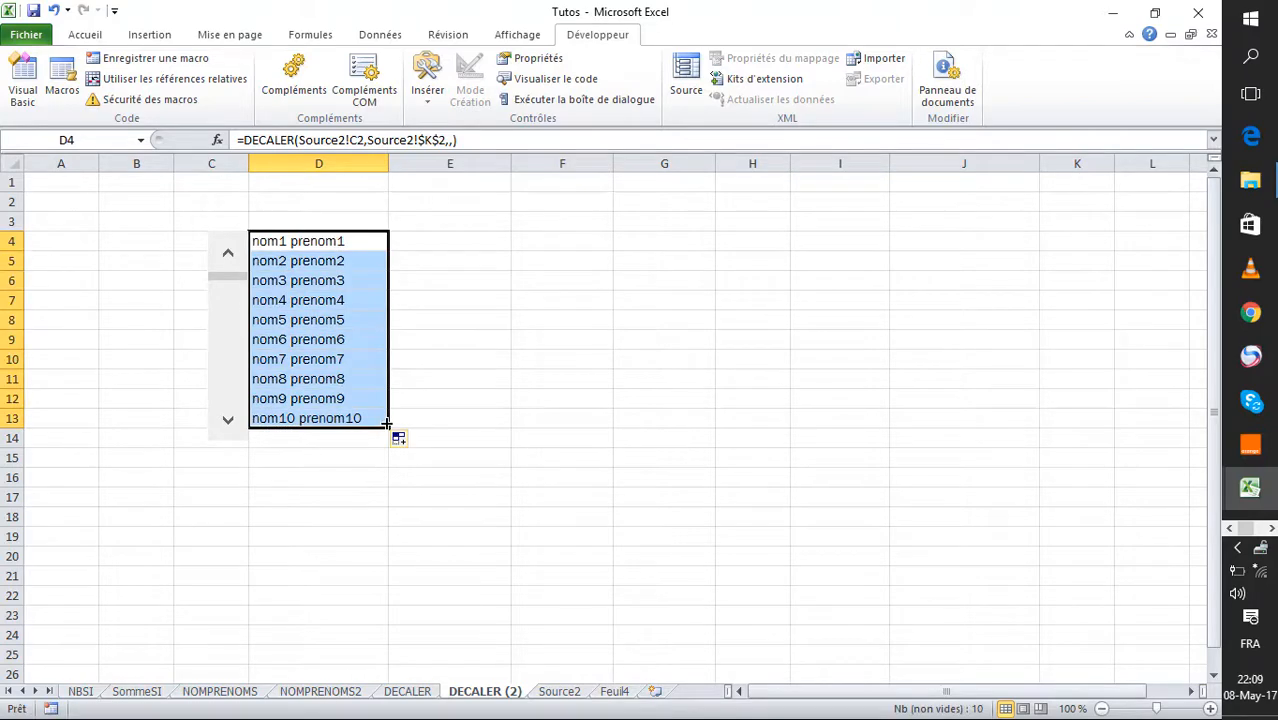
Step: Check how the list D4:D13 follows the scroll bar past the end of the source names and back to its minimum
{"action": "left_click", "coordinate": [227, 421]}
{"action": "left_click", "coordinate": [227, 421]}
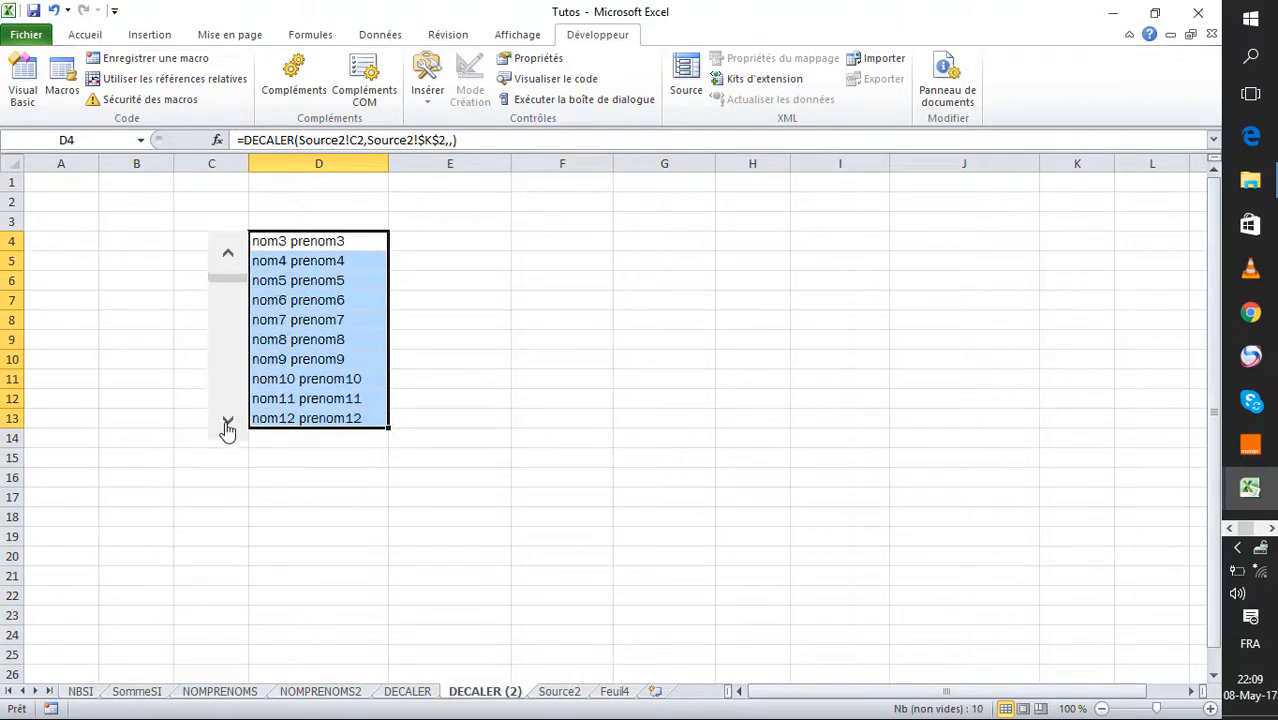
{"action": "left_click", "coordinate": [227, 421]}
{"action": "left_click", "coordinate": [227, 421]}
{"action": "left_click", "coordinate": [227, 421]}
{"action": "left_click", "coordinate": [227, 421]}
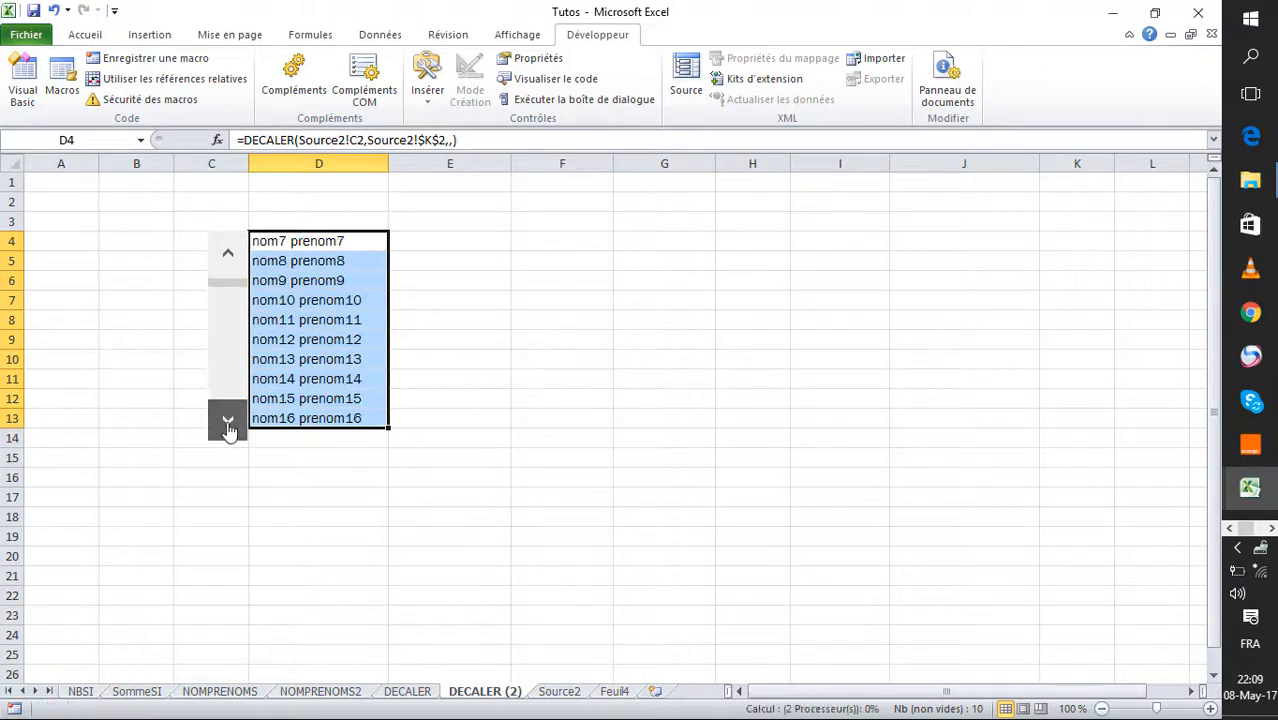
{"action": "left_click", "coordinate": [227, 421]}
{"action": "left_click", "coordinate": [227, 421]}
{"action": "left_click", "coordinate": [227, 421]}
{"action": "left_click", "coordinate": [227, 421]}
{"action": "left_click", "coordinate": [227, 421]}
{"action": "left_click", "coordinate": [227, 421]}
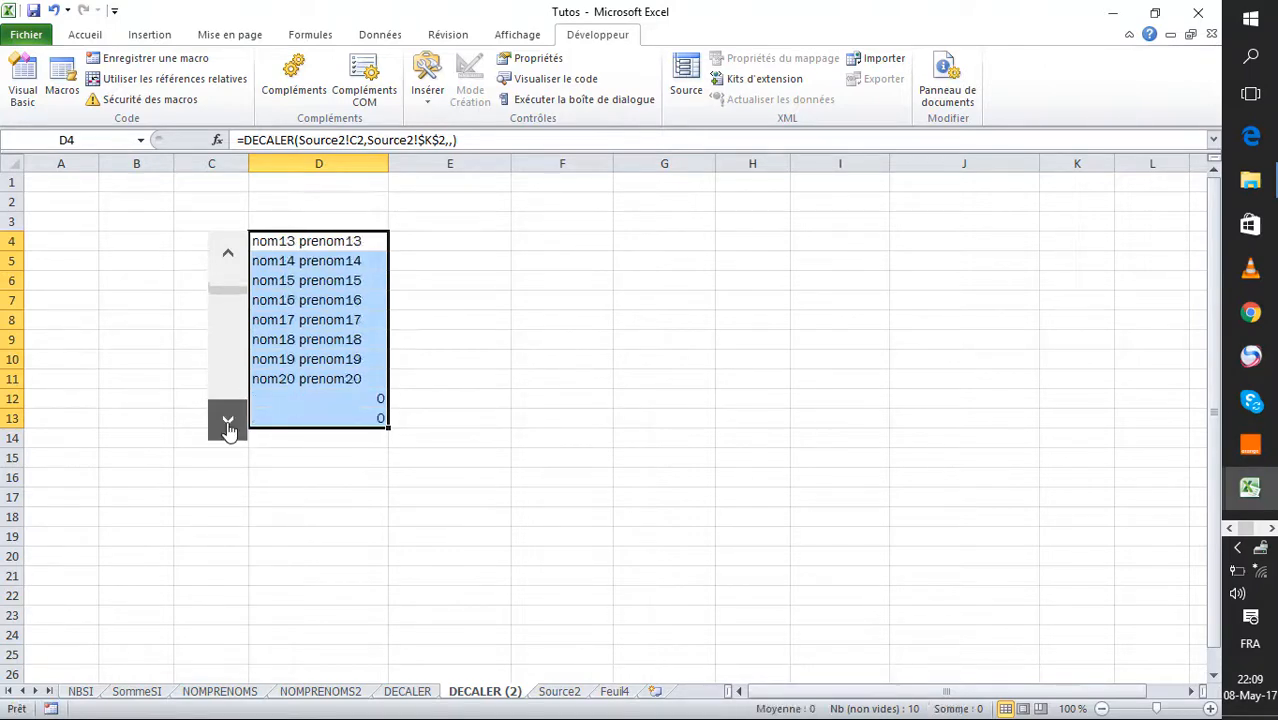
{"action": "left_click", "coordinate": [227, 421]}
{"action": "left_click", "coordinate": [227, 421]}
{"action": "left_click", "coordinate": [227, 421]}
{"action": "left_click", "coordinate": [227, 421]}
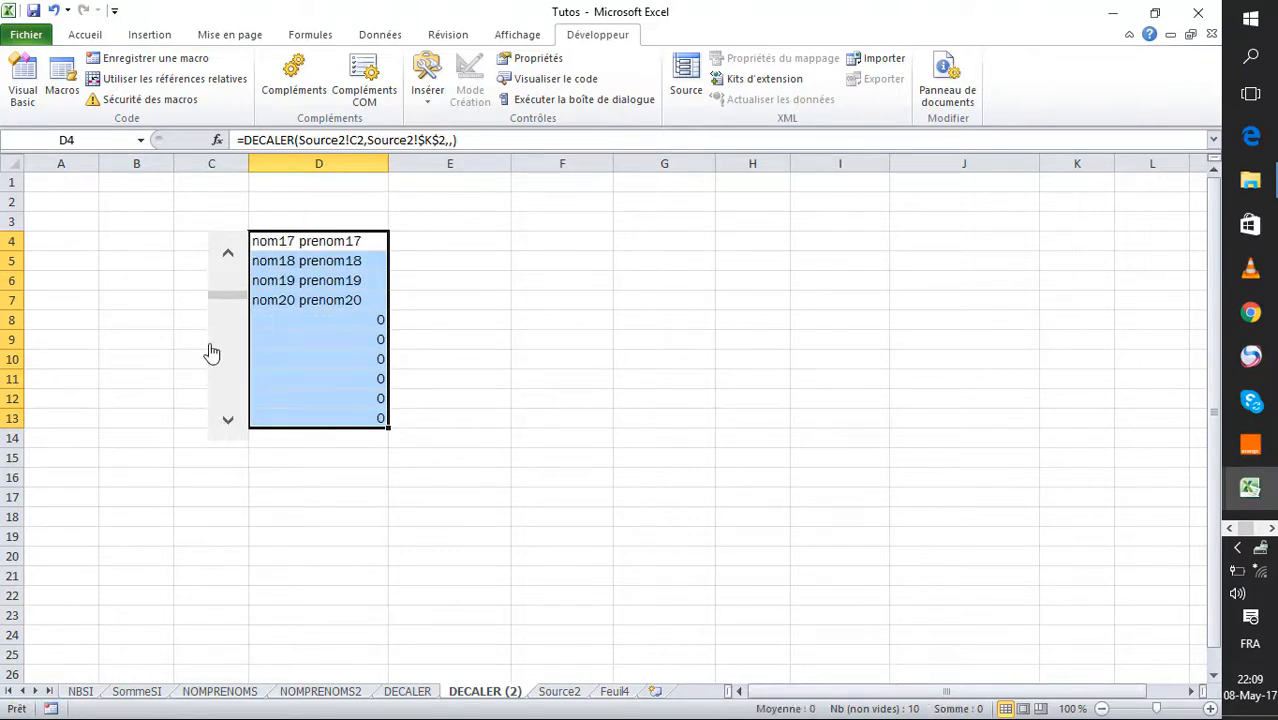
{"action": "left_click", "coordinate": [228, 254]}
{"action": "left_click", "coordinate": [228, 254]}
{"action": "left_click", "coordinate": [228, 254]}
{"action": "left_click", "coordinate": [228, 254]}
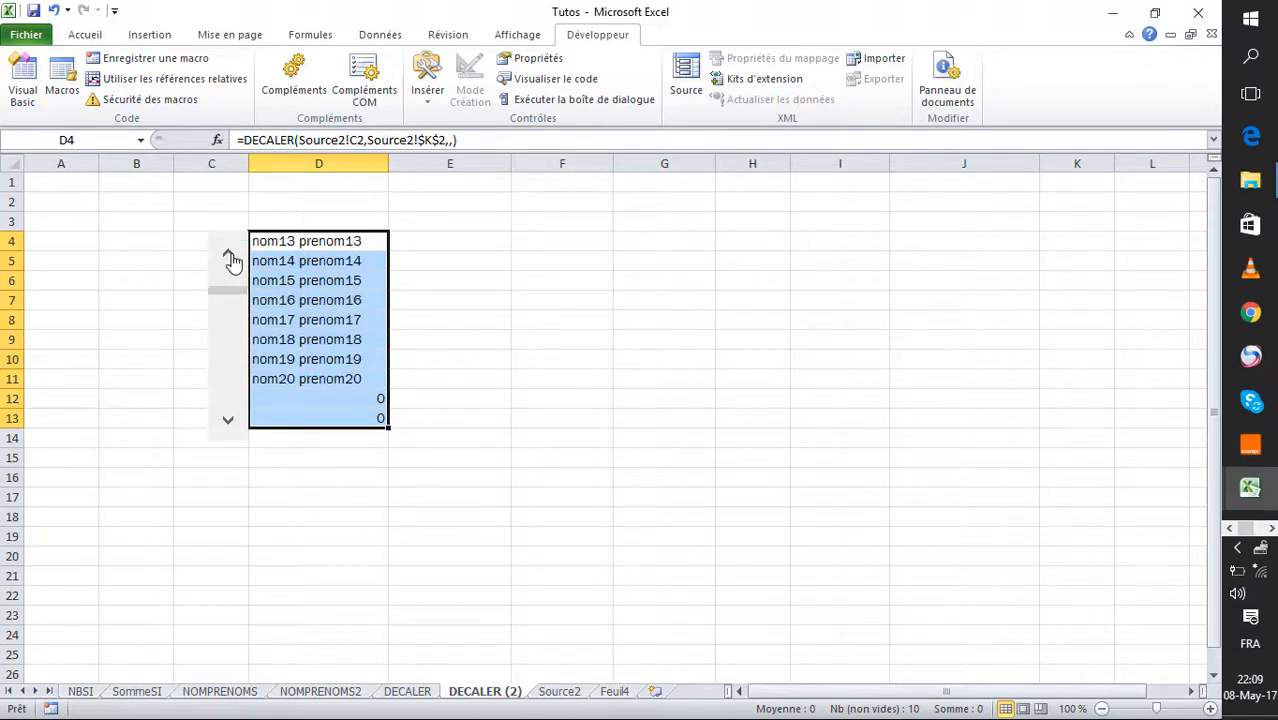
{"action": "left_click", "coordinate": [228, 254]}
{"action": "left_click", "coordinate": [228, 254]}
{"action": "left_click", "coordinate": [229, 256]}
{"action": "left_click", "coordinate": [229, 256]}
{"action": "left_click", "coordinate": [229, 256]}
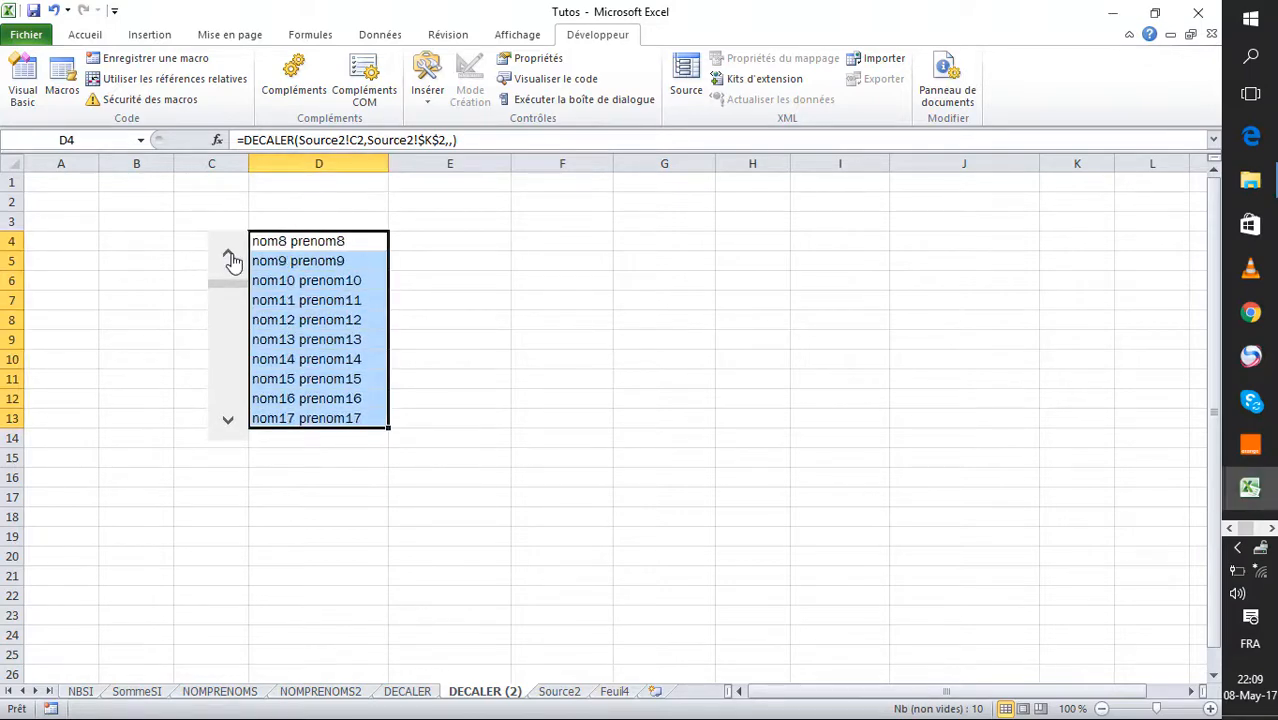
{"action": "left_click", "coordinate": [229, 256]}
{"action": "left_click", "coordinate": [229, 256]}
{"action": "left_click", "coordinate": [230, 257]}
{"action": "left_click", "coordinate": [230, 257]}
{"action": "left_click", "coordinate": [230, 257]}
{"action": "left_click", "coordinate": [230, 257]}
{"action": "left_click", "coordinate": [230, 257]}
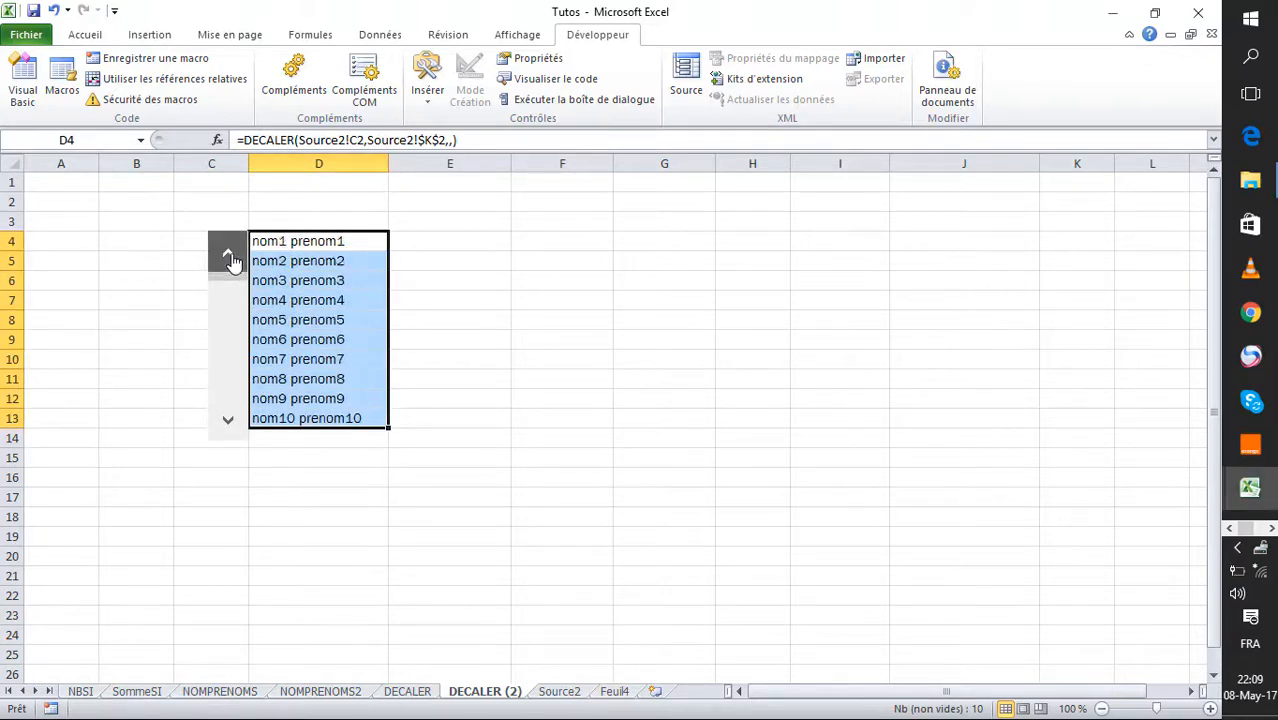
Step: Set the scroll bar's maximum value to 10 in its control format settings
{"action": "right_click", "coordinate": [224, 256]}
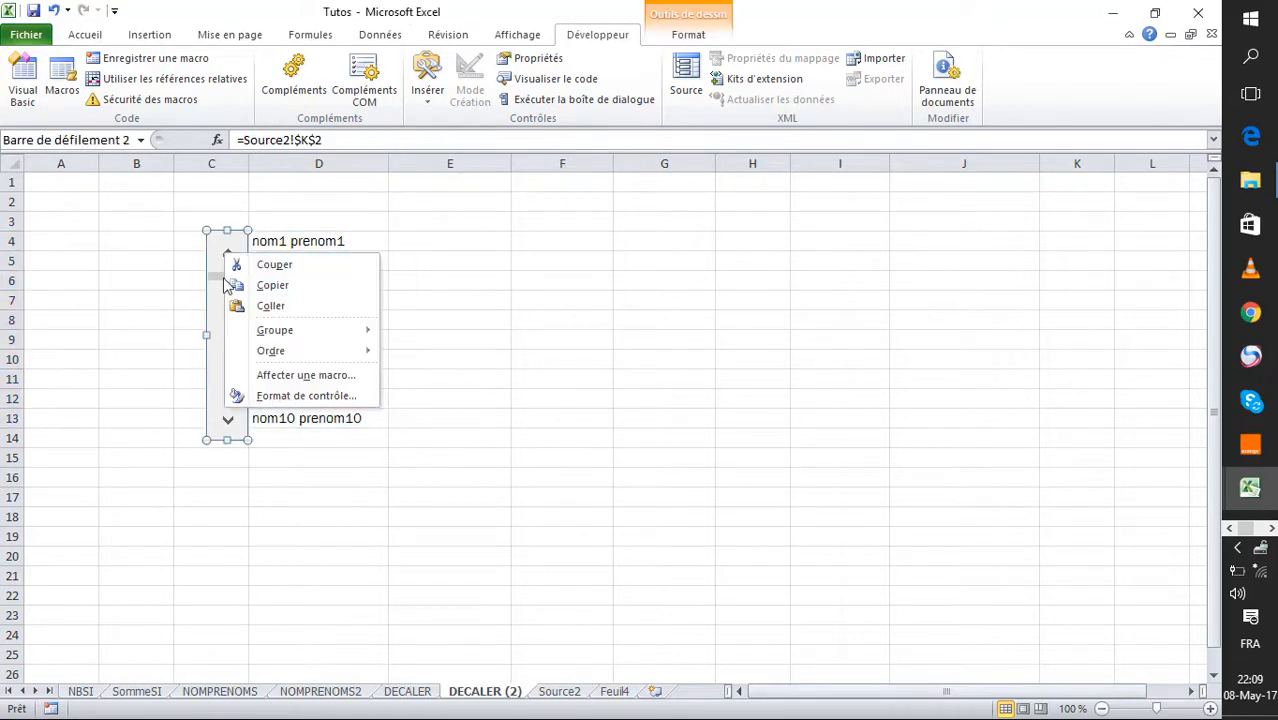
{"action": "left_click", "coordinate": [272, 396]}
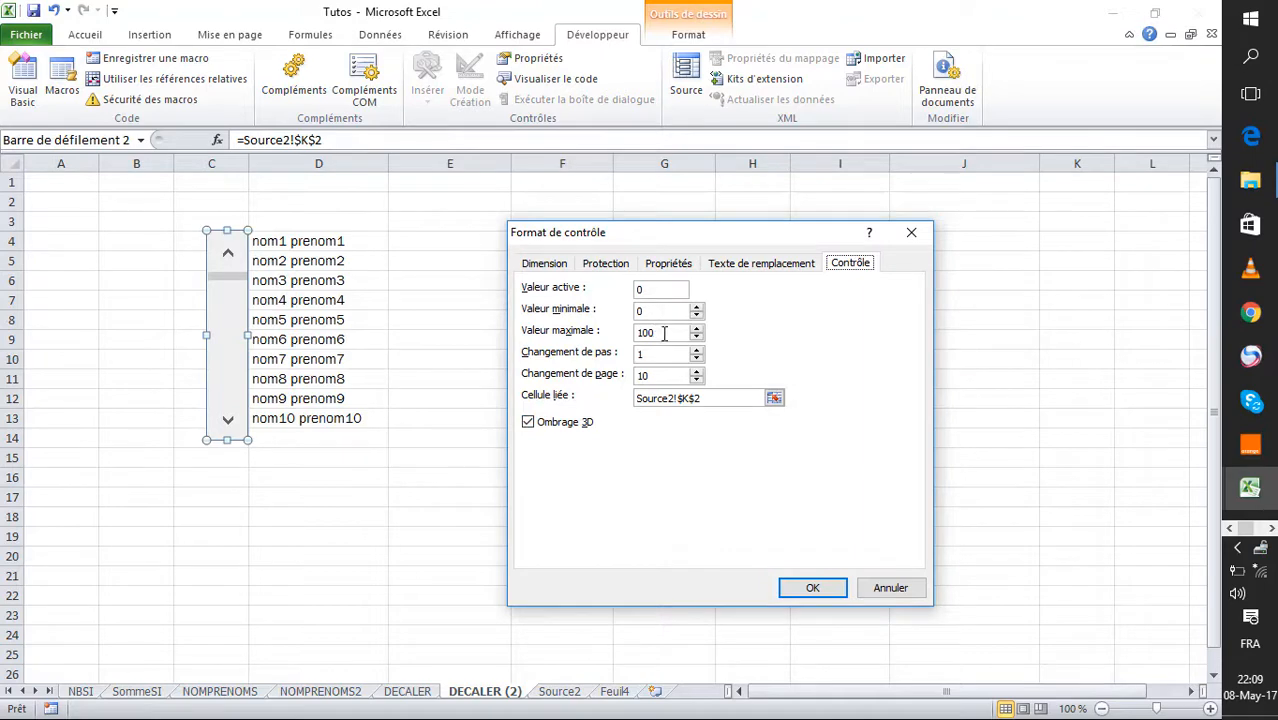
{"action": "left_click_drag", "start_coordinate": [664, 333], "coordinate": [608, 340]}
{"action": "left_click_drag", "start_coordinate": [649, 335], "coordinate": [592, 343]}
{"action": "left_click", "coordinate": [815, 590]}
{"action": "left_click", "coordinate": [250, 498]}
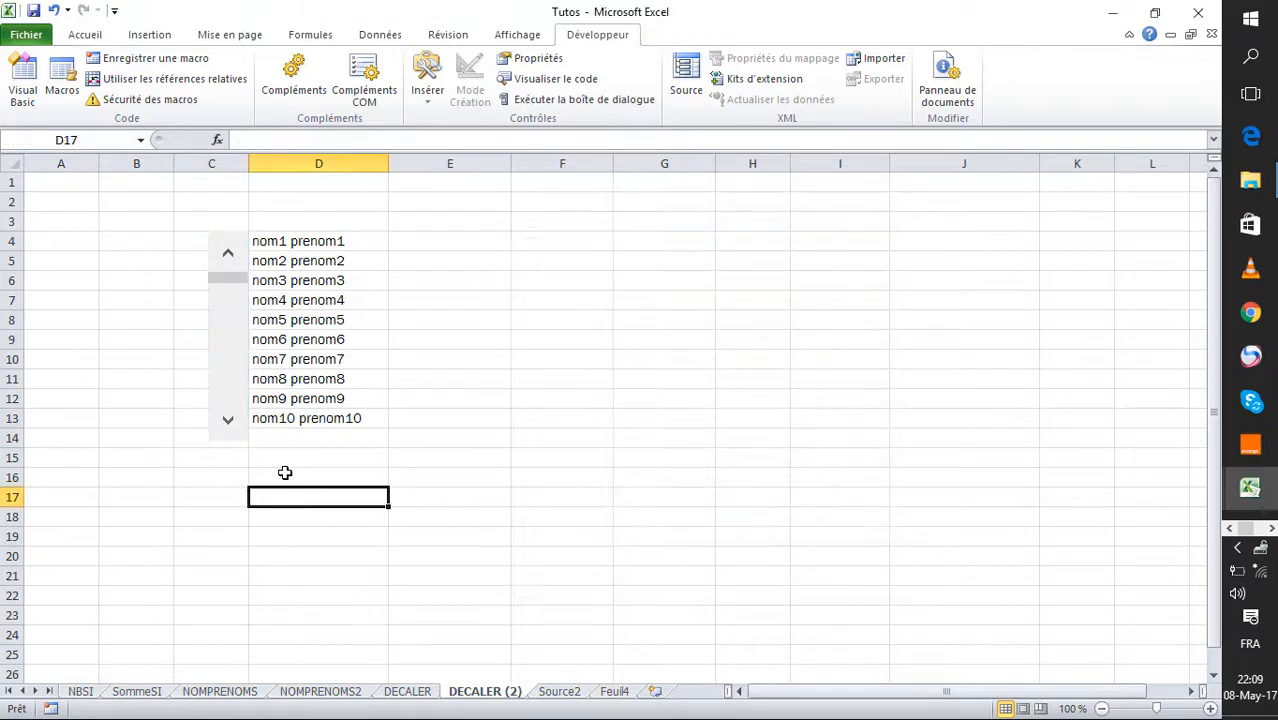
Step: Scroll the list to its new maximum and check the linked cell K2 on the Source2 sheet
{"action": "double_click", "coordinate": [226, 422]}
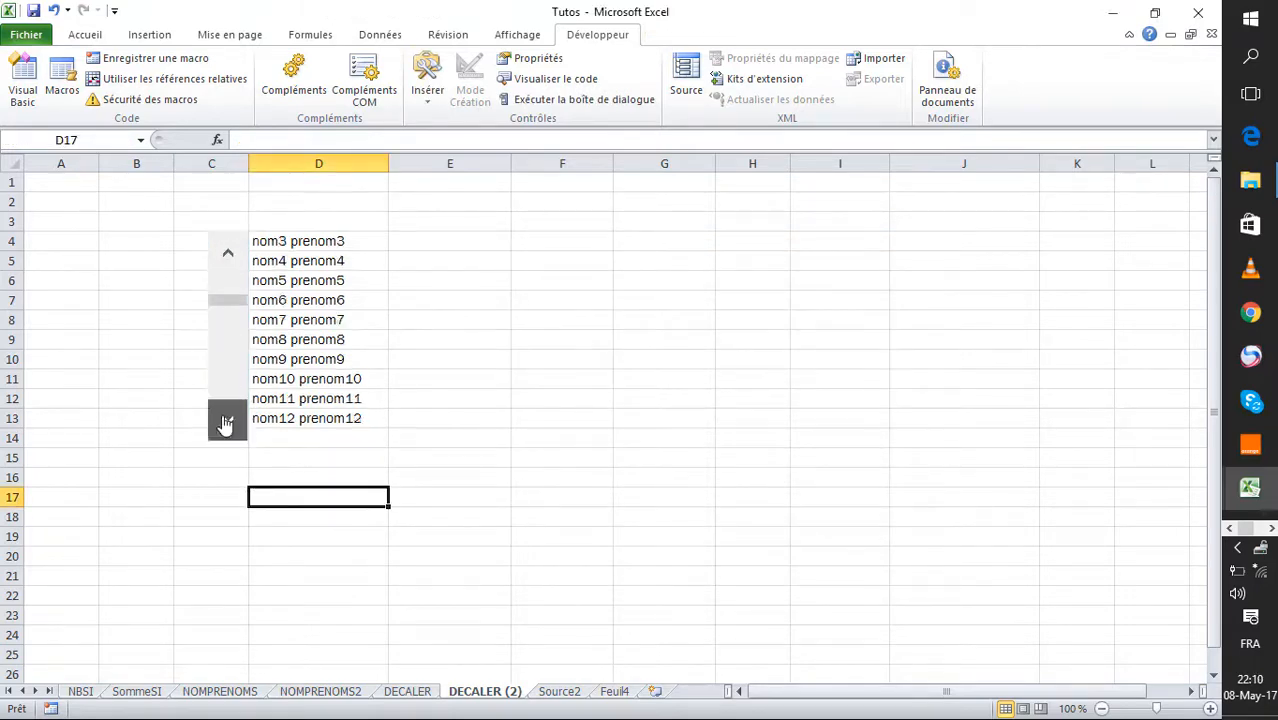
{"action": "left_click", "coordinate": [226, 422]}
{"action": "double_click", "coordinate": [226, 422]}
{"action": "double_click", "coordinate": [226, 422]}
{"action": "double_click", "coordinate": [226, 422]}
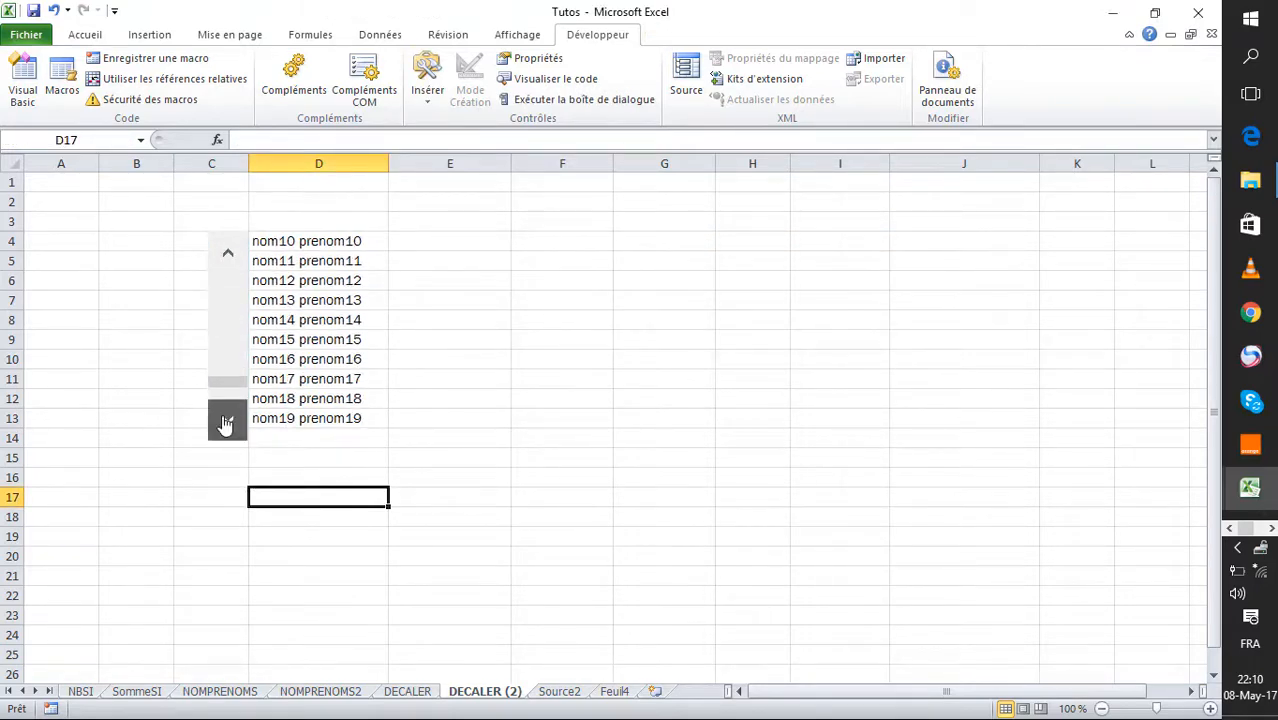
{"action": "left_click", "coordinate": [226, 422]}
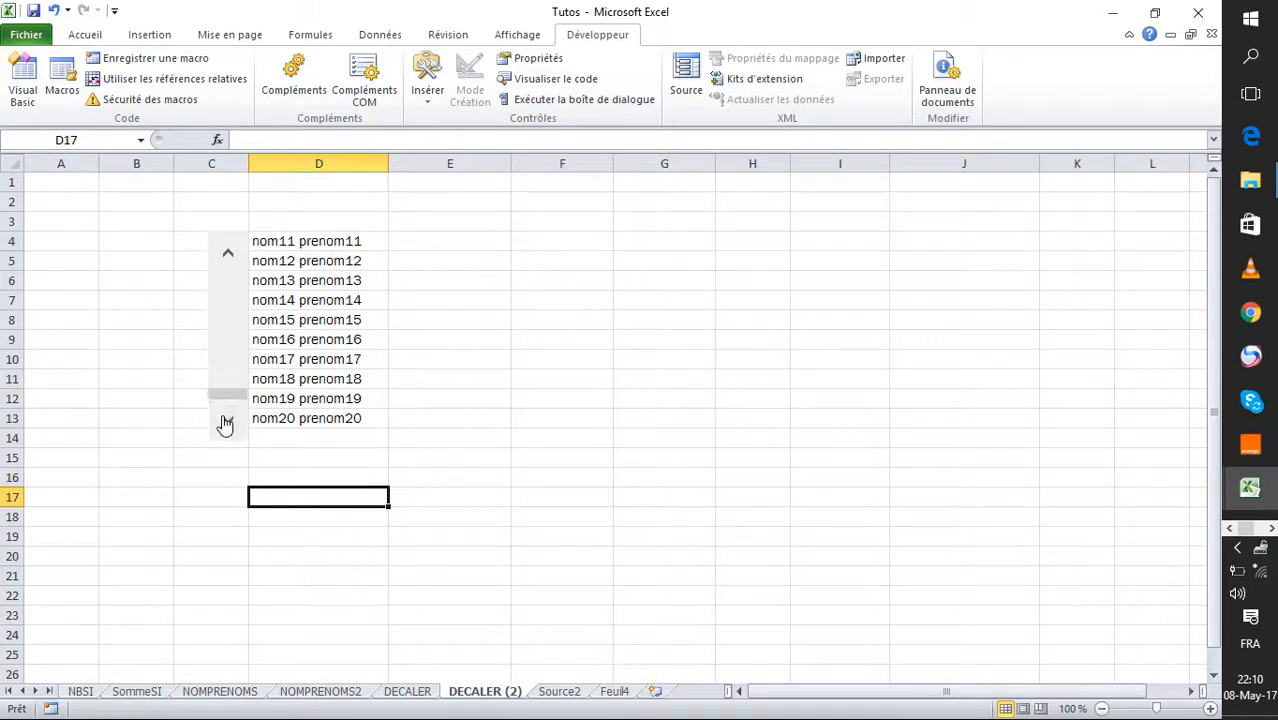
{"action": "left_click", "coordinate": [559, 691]}
{"action": "left_click", "coordinate": [924, 205]}
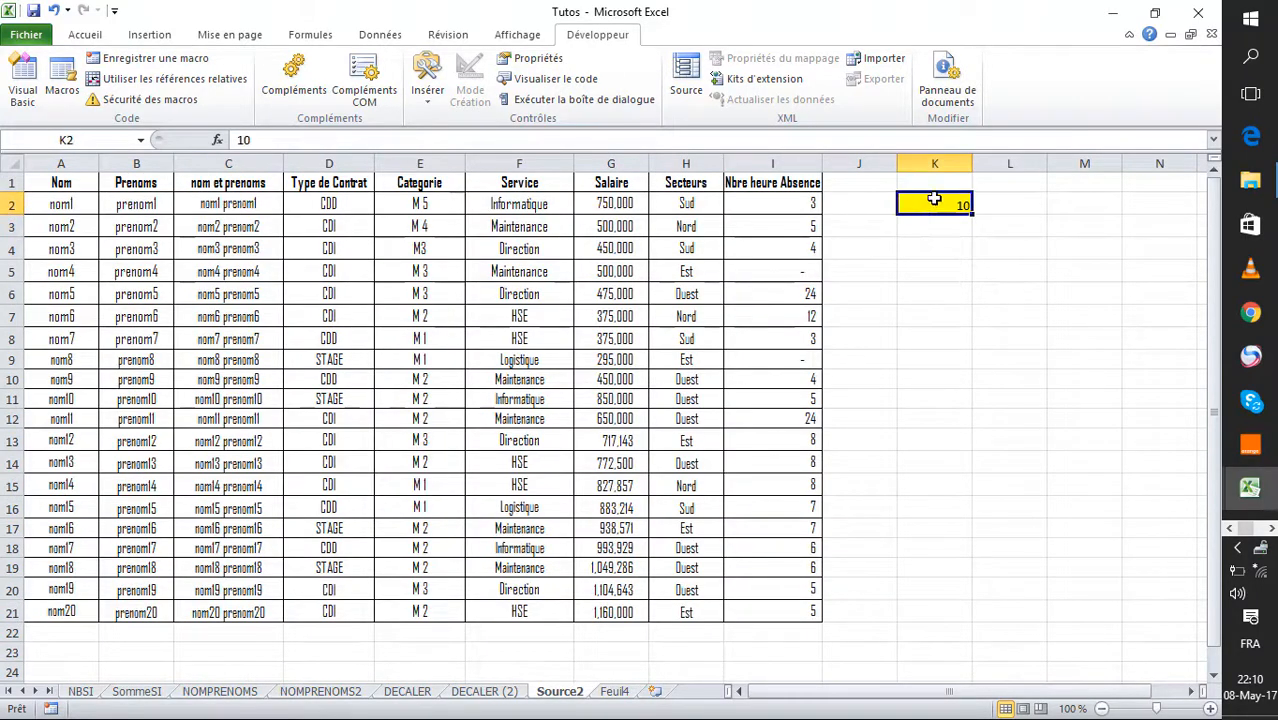
{"action": "left_click", "coordinate": [486, 693]}
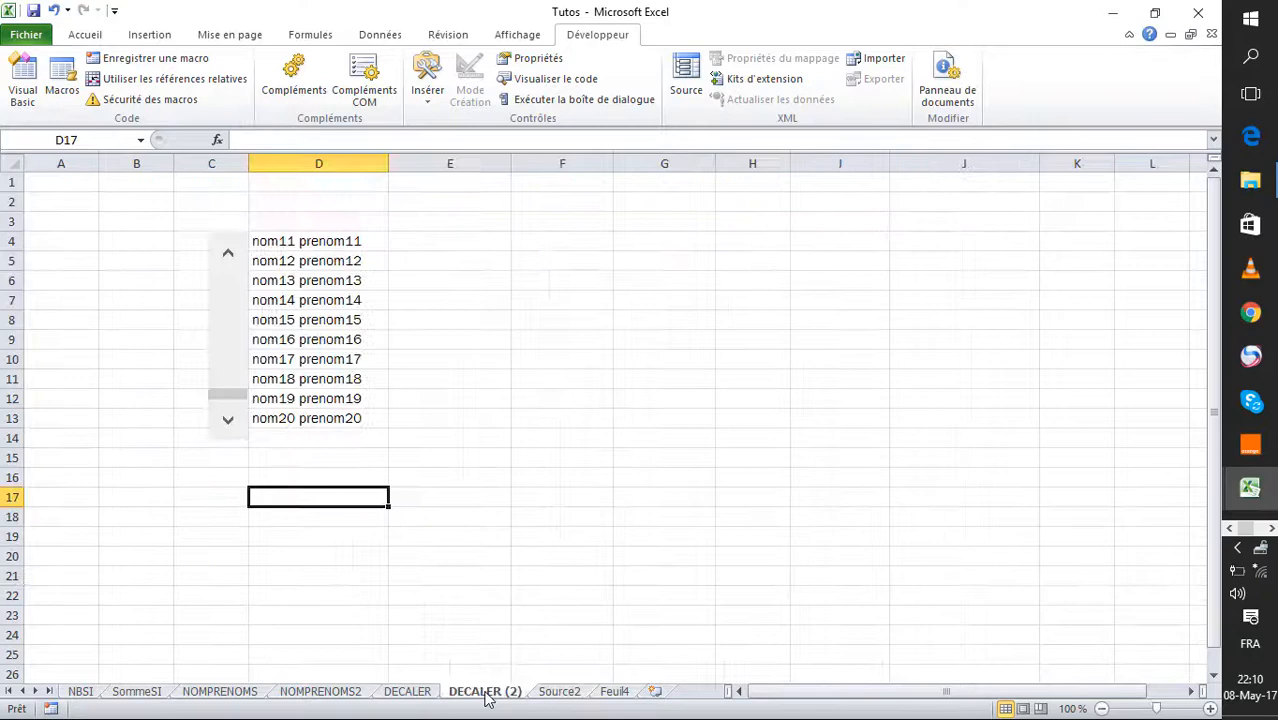
Step: Run the scroll bar between its two limits and examine the list formulas in cells D4, D8 and D13
{"action": "left_click", "coordinate": [226, 442]}
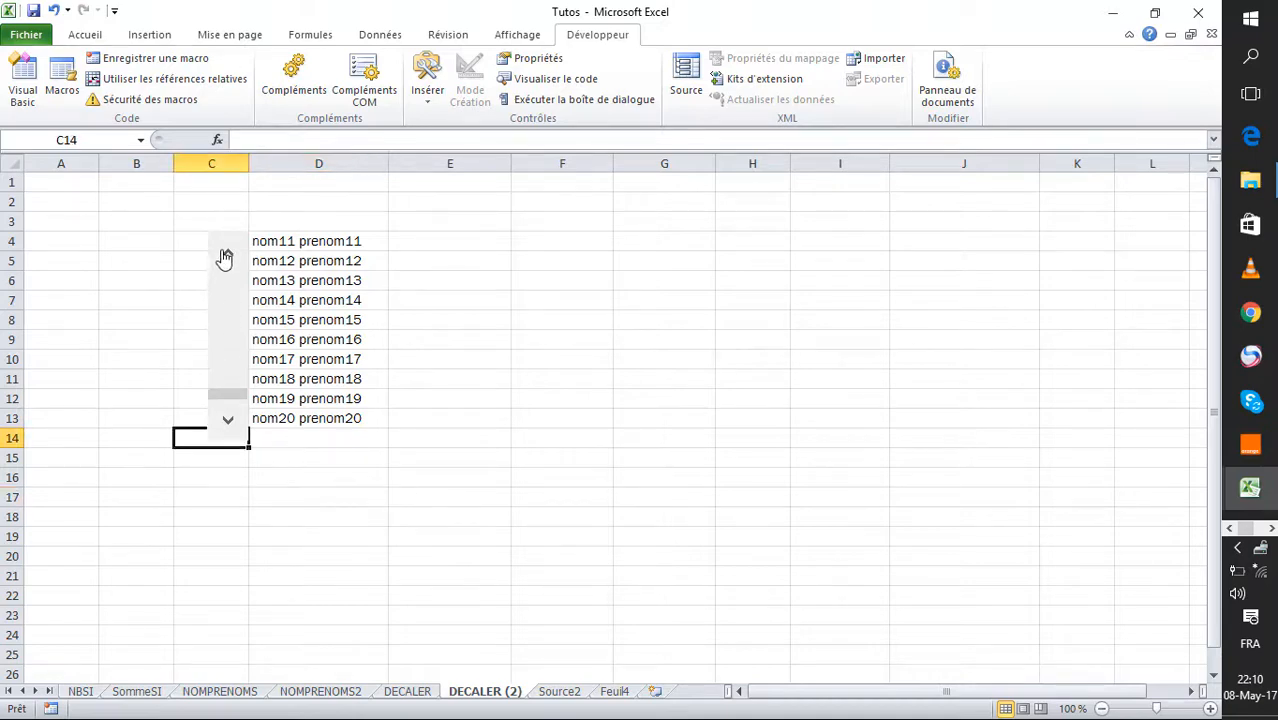
{"action": "left_click", "coordinate": [226, 255]}
{"action": "left_click", "coordinate": [229, 420]}
{"action": "left_click", "coordinate": [236, 258]}
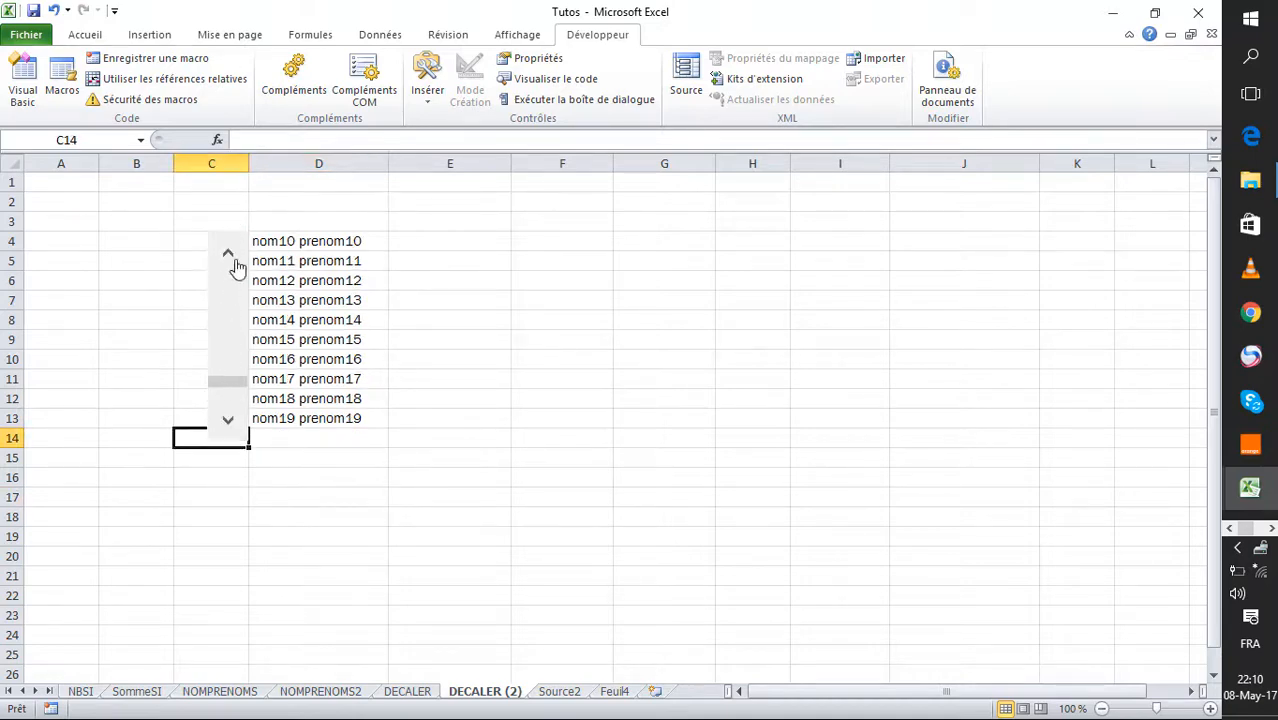
{"action": "double_click", "coordinate": [236, 264]}
{"action": "left_click", "coordinate": [236, 264]}
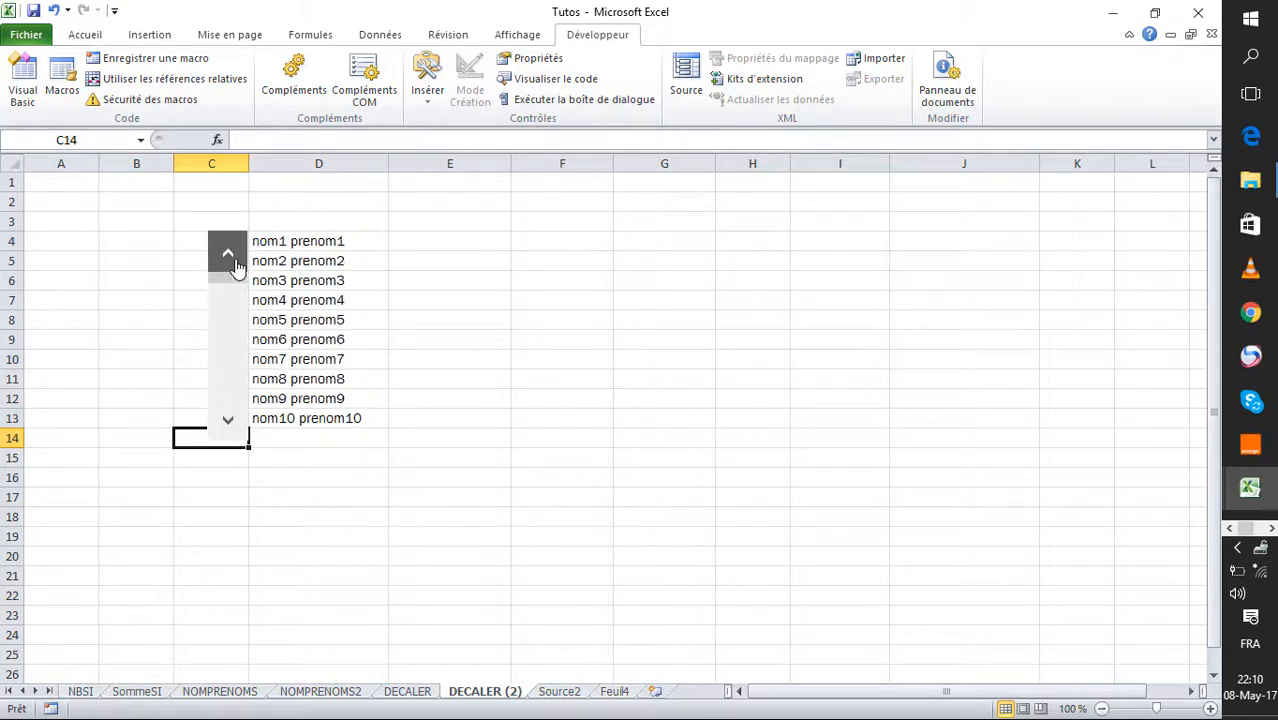
{"action": "left_click", "coordinate": [229, 425]}
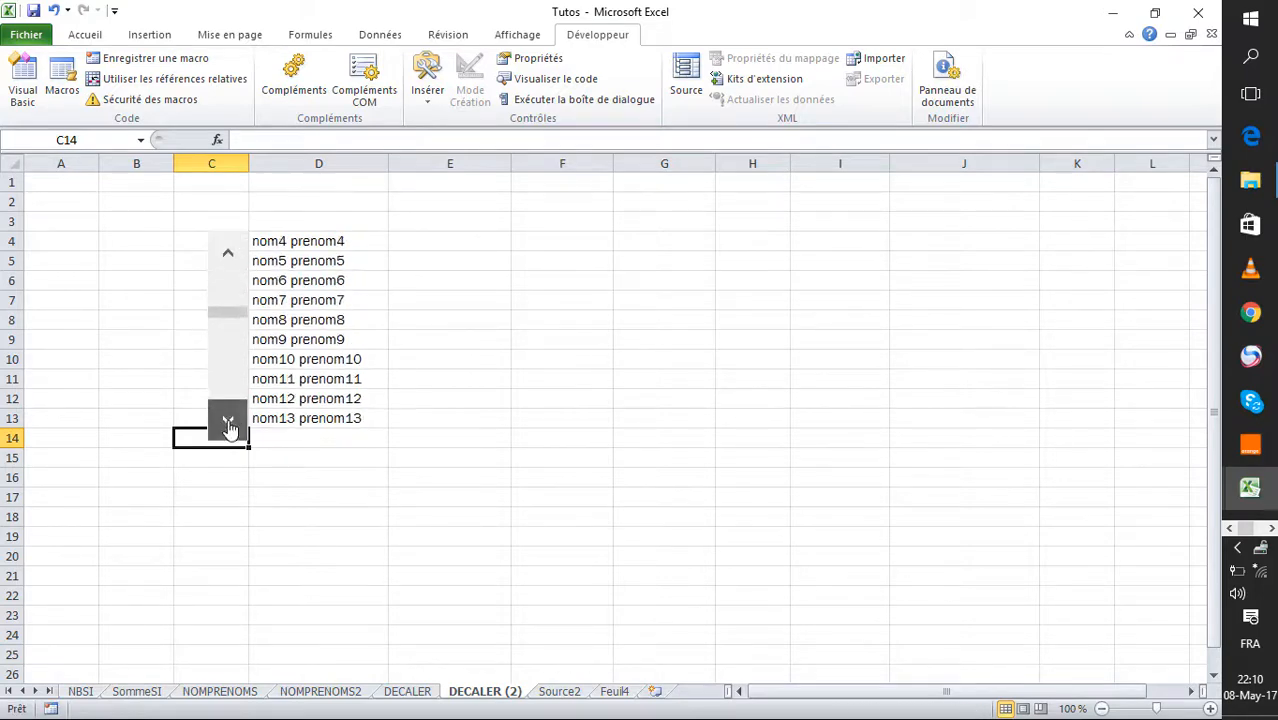
{"action": "left_click", "coordinate": [228, 260]}
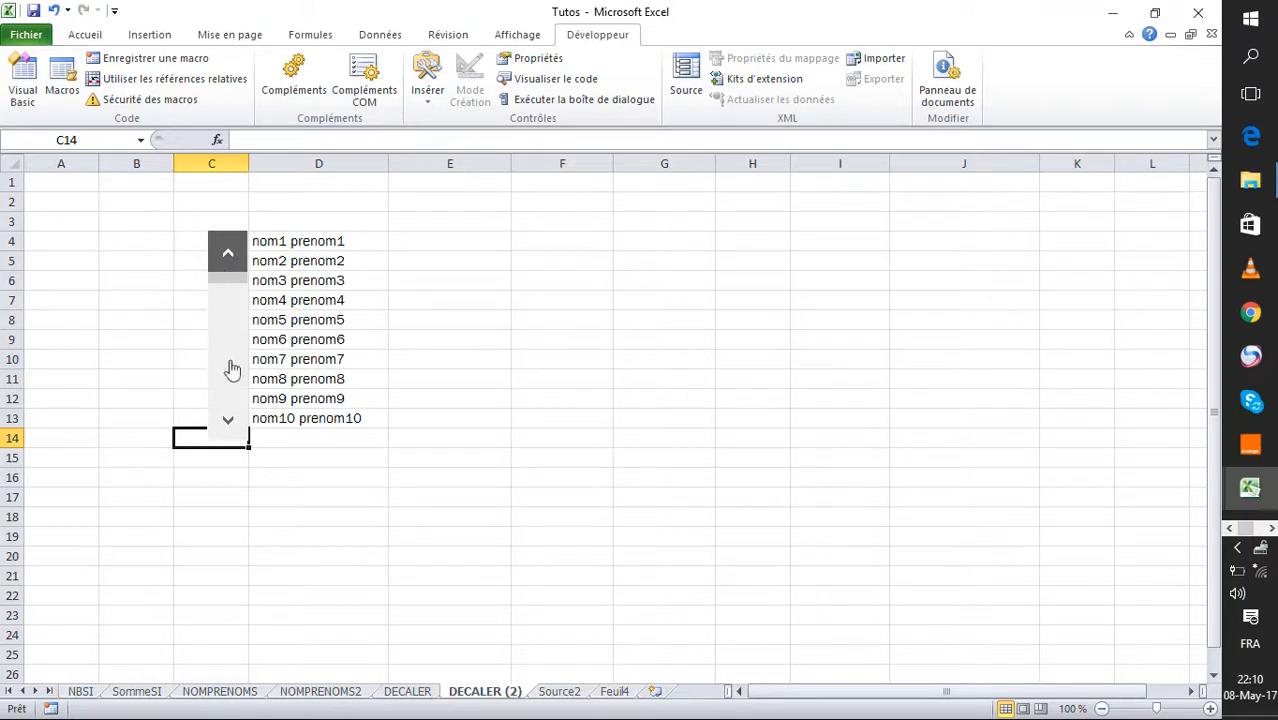
{"action": "left_click", "coordinate": [229, 422]}
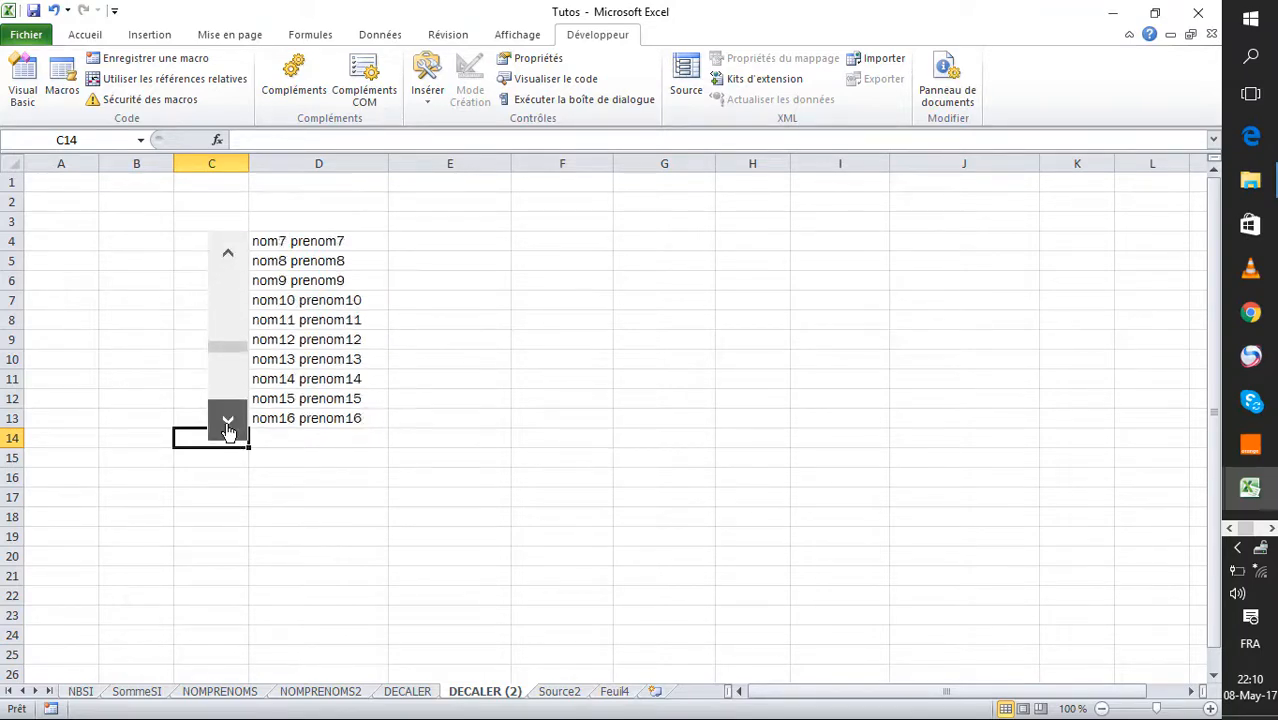
{"action": "left_click", "coordinate": [331, 250]}
{"action": "left_click", "coordinate": [330, 324]}
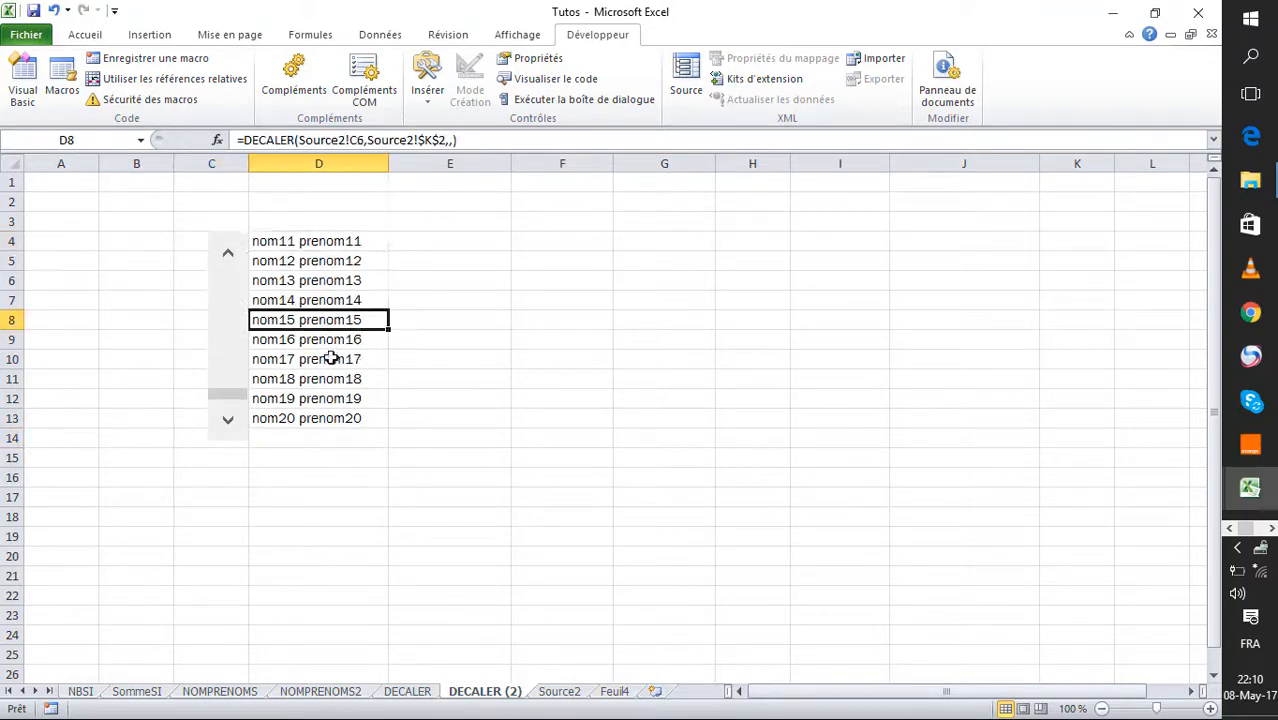
{"action": "left_click", "coordinate": [325, 418]}
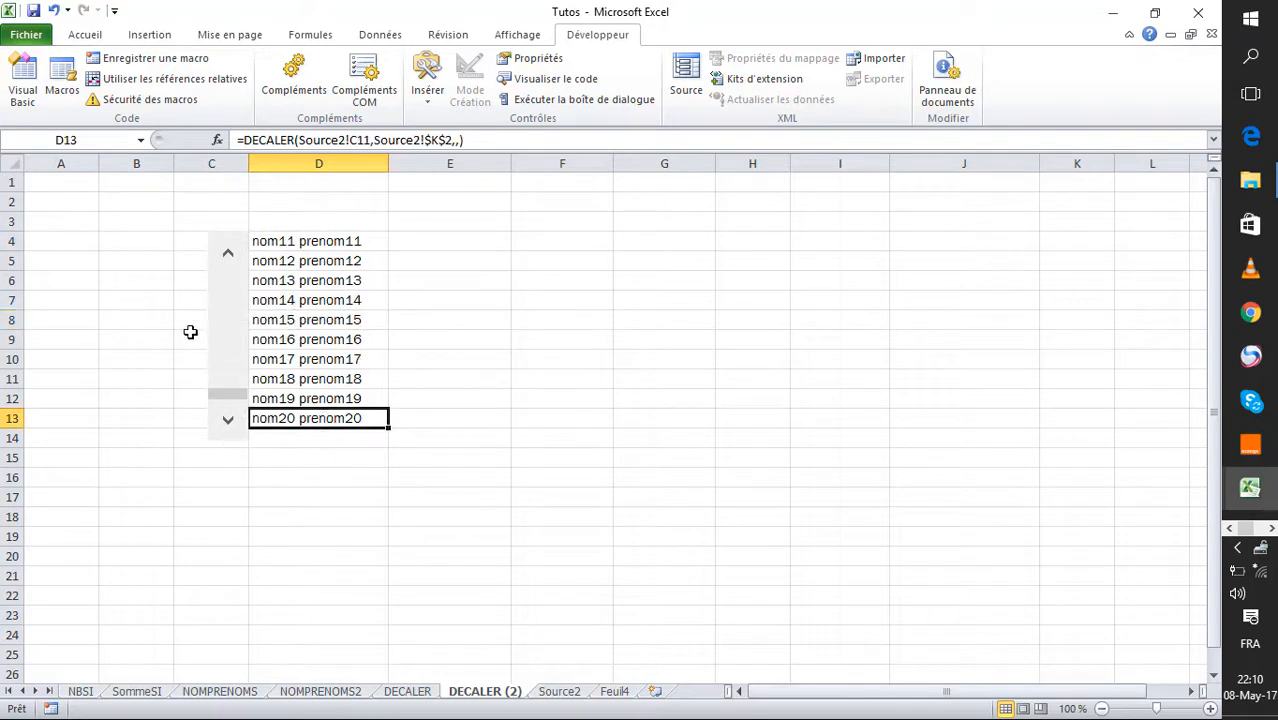
Step: Compare the first and last names shown at both scroll bar limits with the Source2 table, ending at the minimum
{"action": "left_click", "coordinate": [229, 259]}
{"action": "left_click_drag", "start_coordinate": [231, 260], "coordinate": [231, 260]}
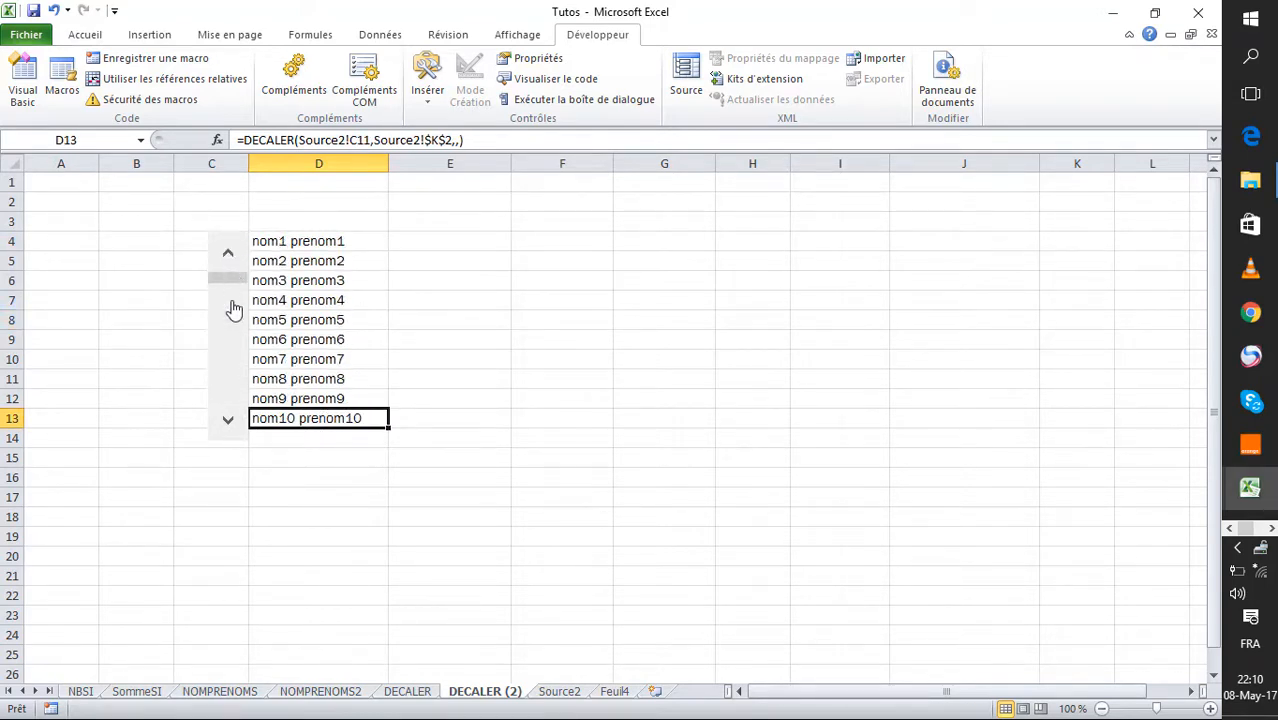
{"action": "left_click", "coordinate": [232, 424]}
{"action": "left_click_drag", "start_coordinate": [232, 424], "coordinate": [232, 424]}
{"action": "left_click", "coordinate": [362, 378]}
{"action": "left_click", "coordinate": [307, 418]}
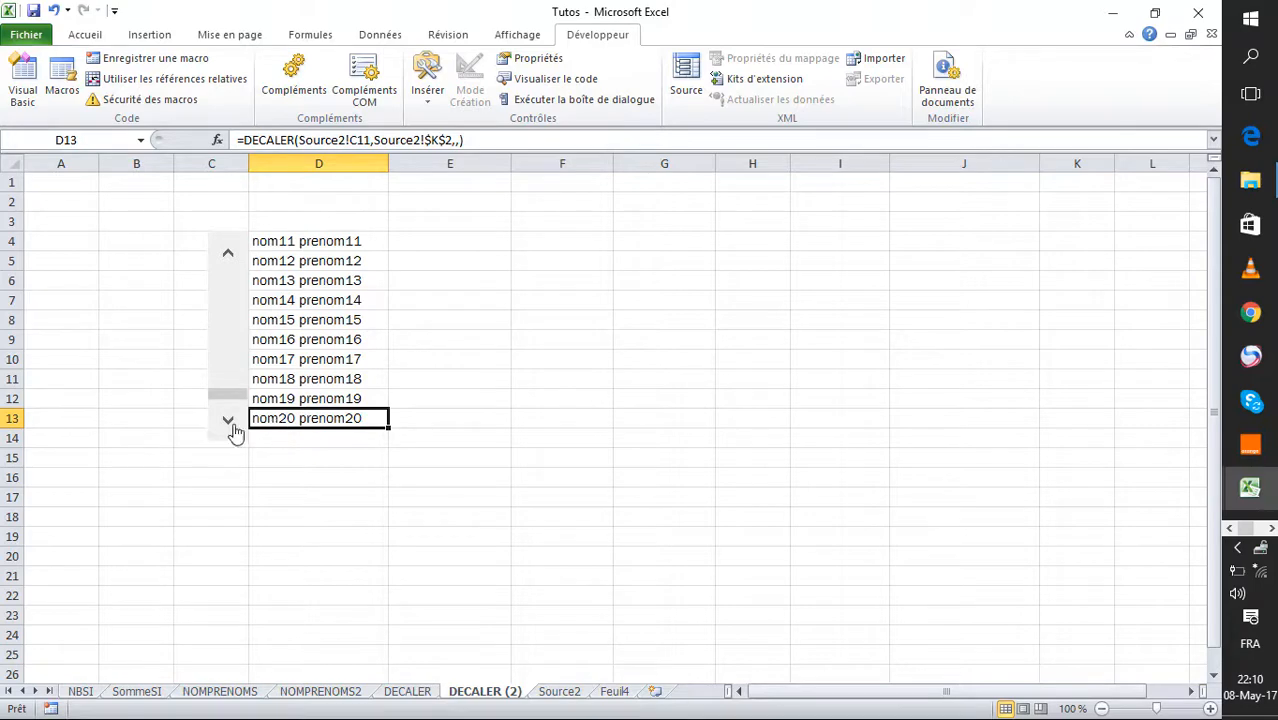
{"action": "left_click", "coordinate": [571, 695]}
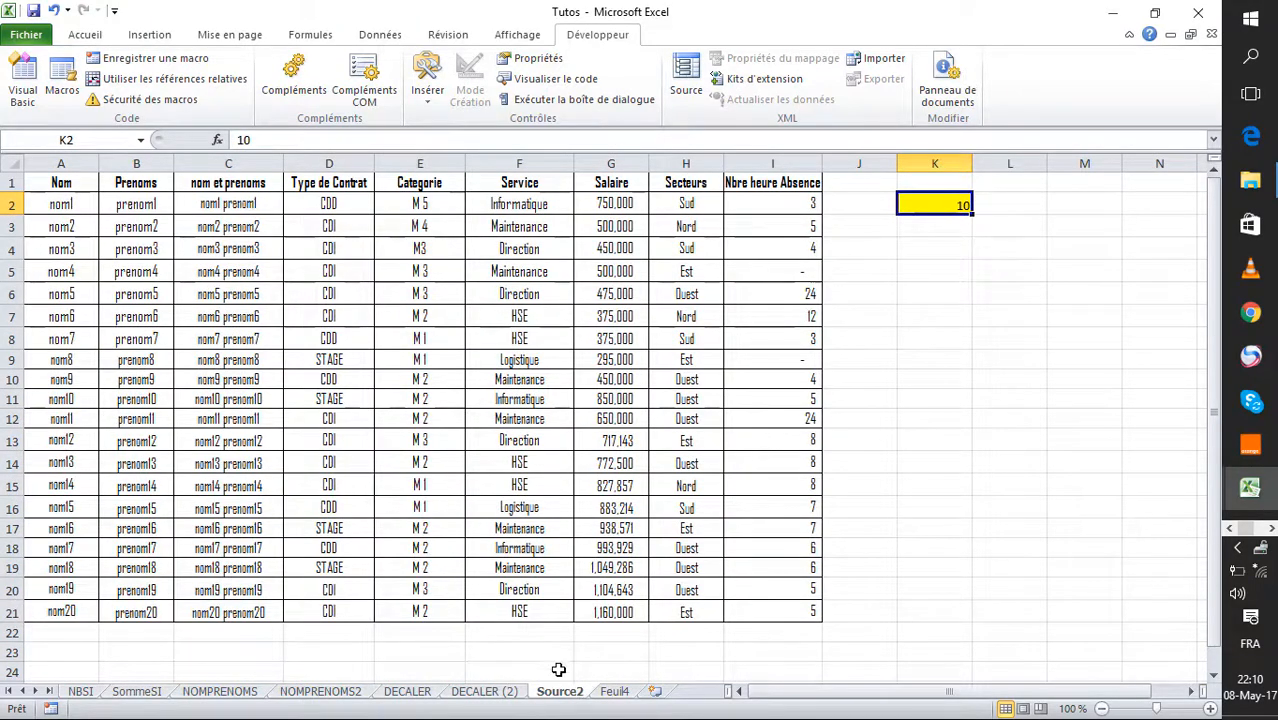
{"action": "left_click", "coordinate": [483, 691]}
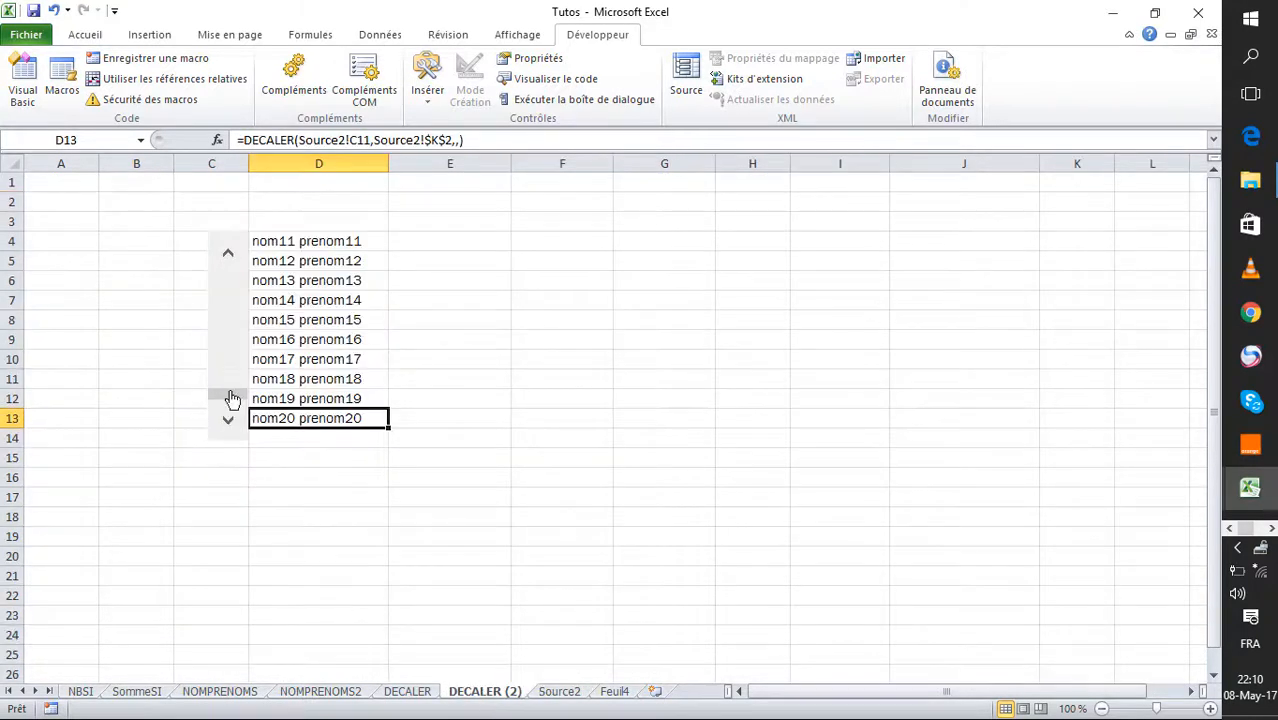
{"action": "left_click_drag", "start_coordinate": [240, 252], "coordinate": [241, 254]}
{"action": "left_click", "coordinate": [337, 242]}
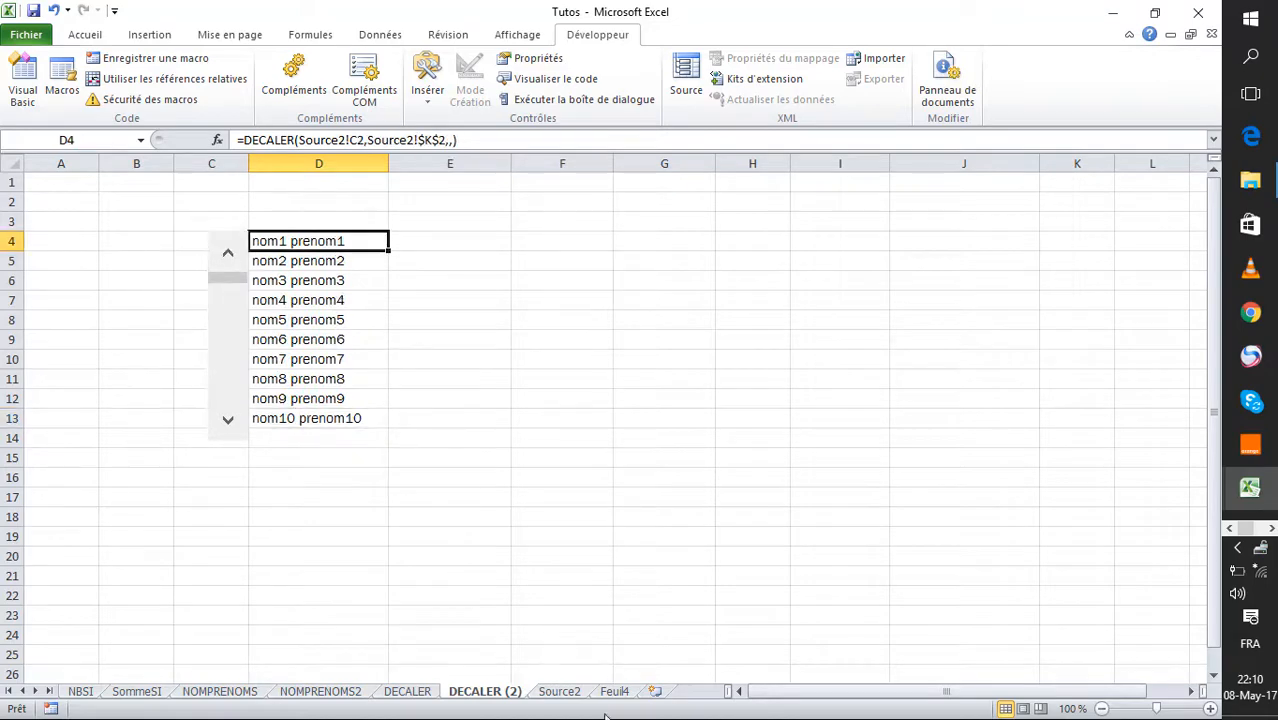
Step: Review the other data columns on Source2, and extend the D4 DECALER formula across into E4 to bring in the contract type
{"action": "left_click", "coordinate": [558, 691]}
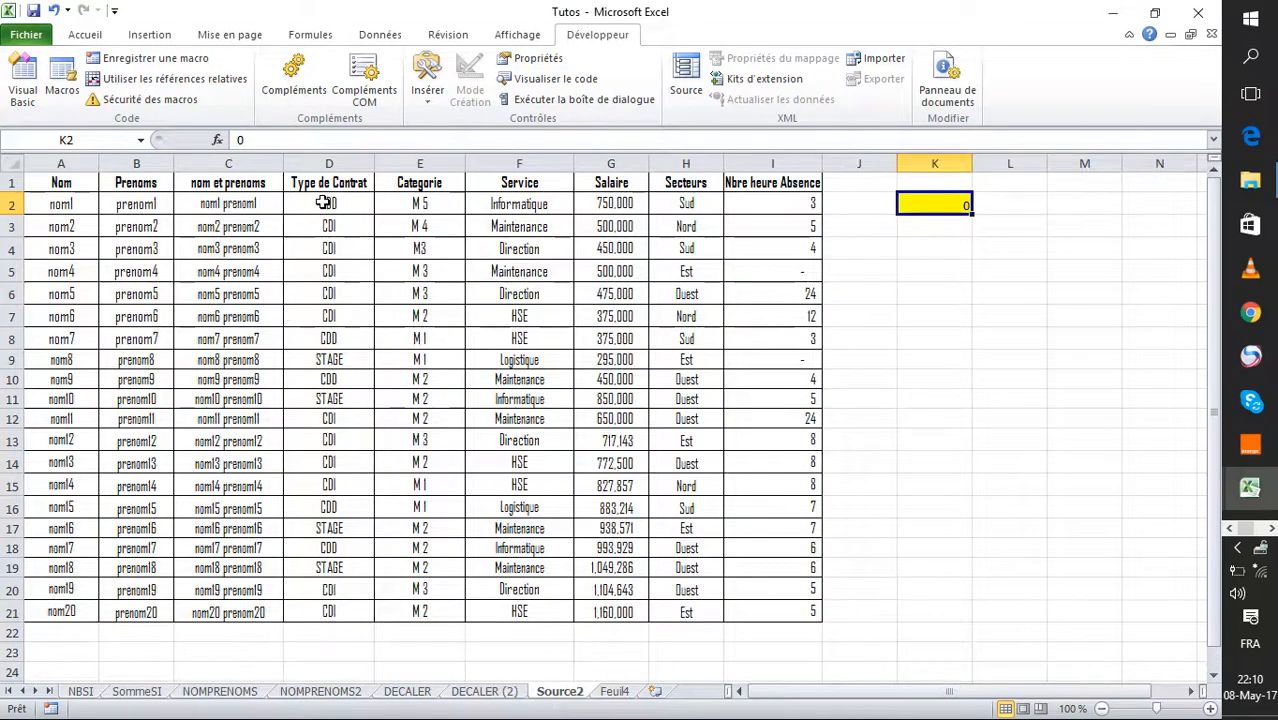
{"action": "left_click", "coordinate": [428, 200]}
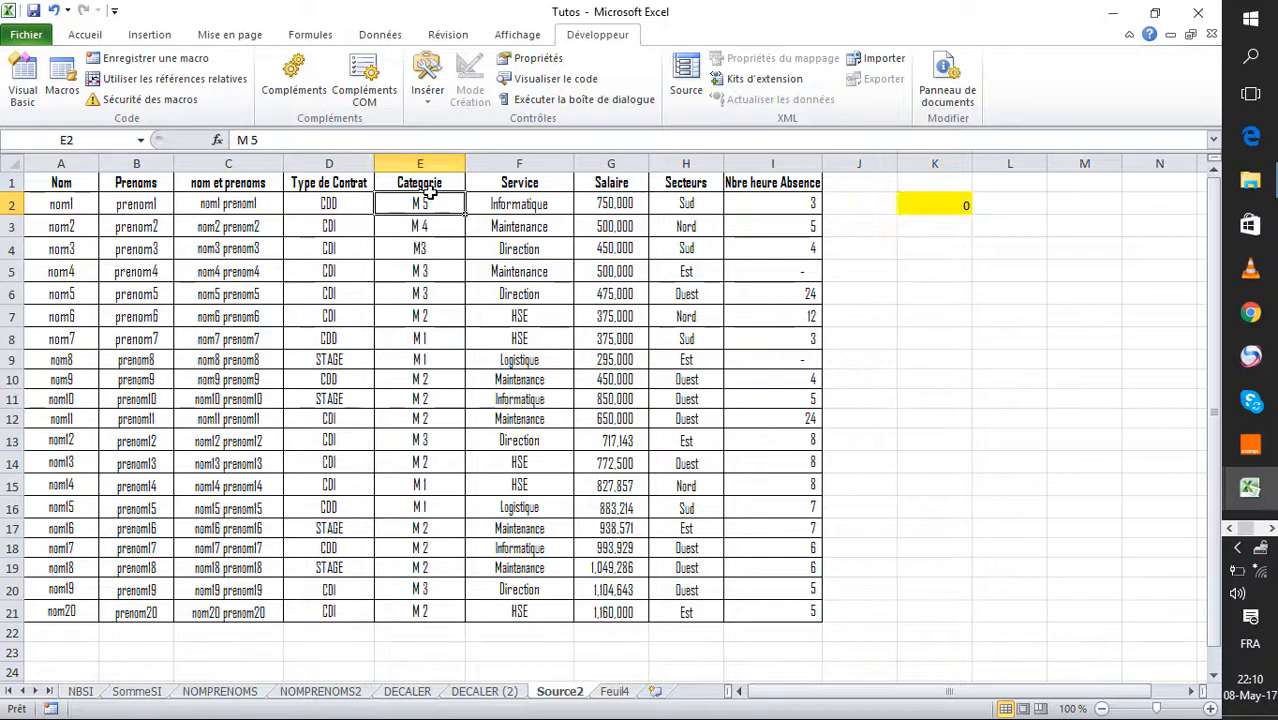
{"action": "left_click", "coordinate": [545, 187]}
{"action": "left_click", "coordinate": [622, 188]}
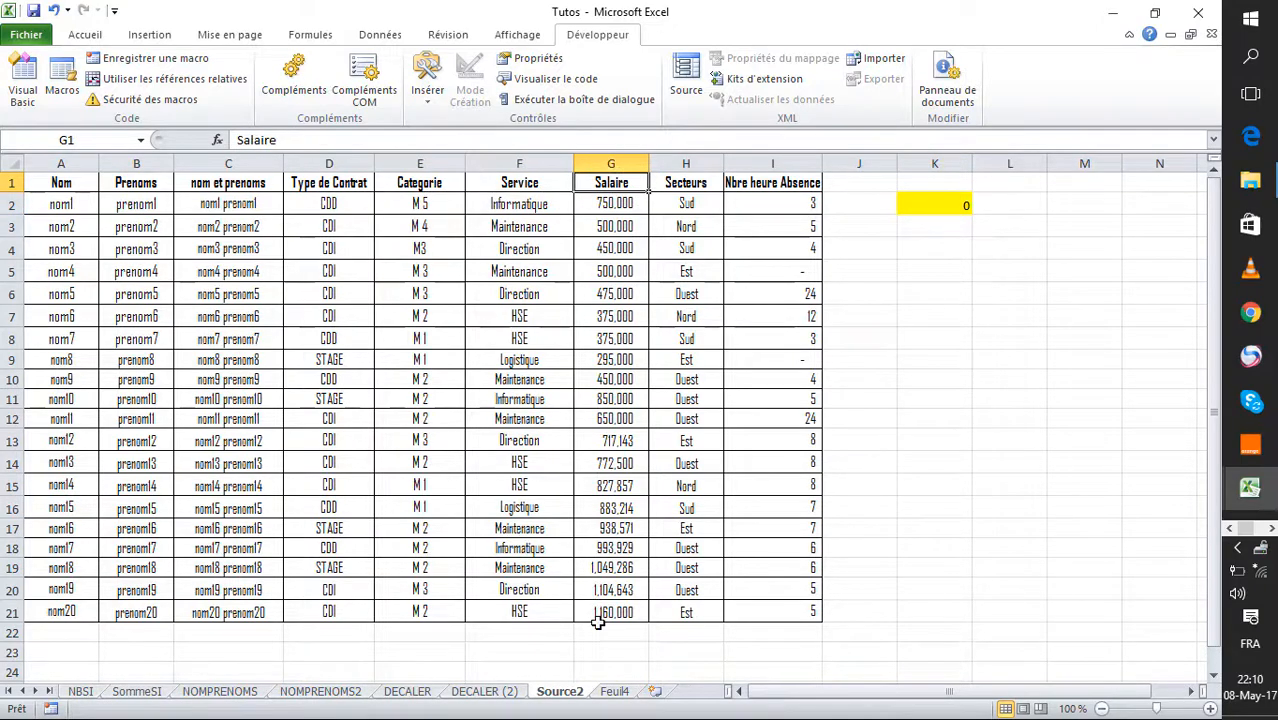
{"action": "left_click", "coordinate": [512, 691]}
{"action": "left_click", "coordinate": [427, 340]}
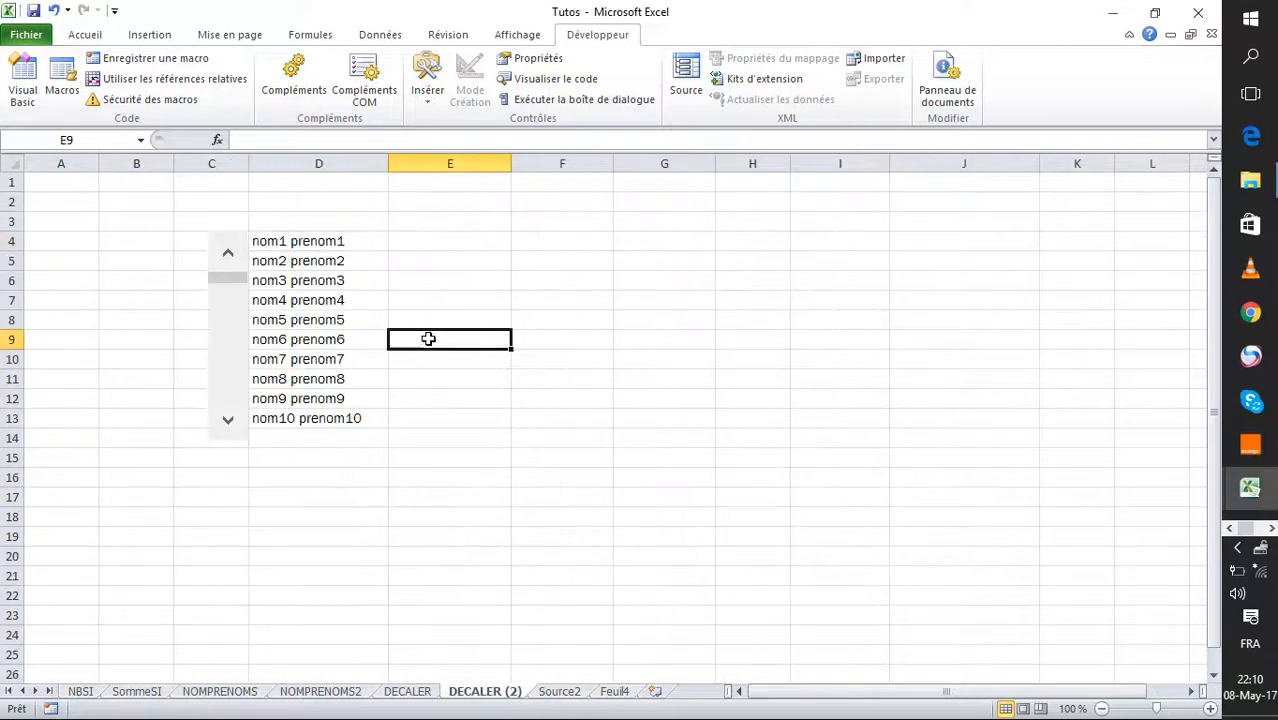
{"action": "left_click", "coordinate": [345, 240]}
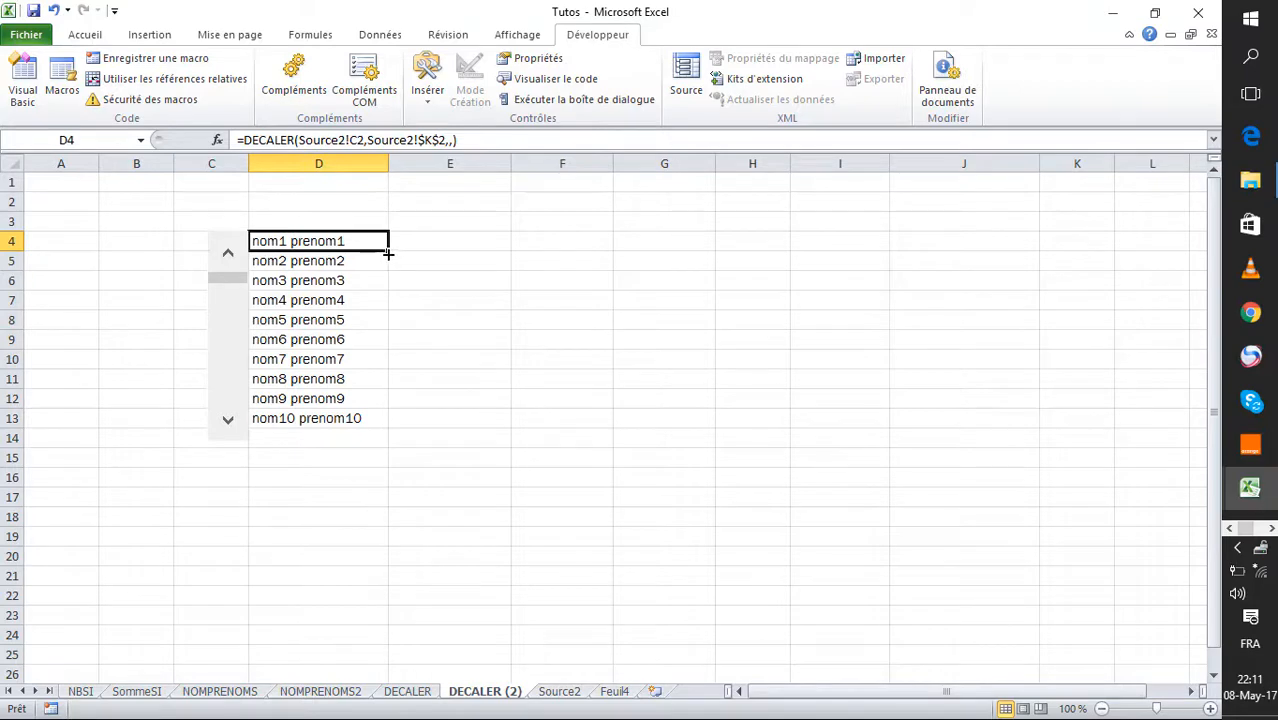
{"action": "left_click_drag", "start_coordinate": [388, 254], "coordinate": [516, 254]}
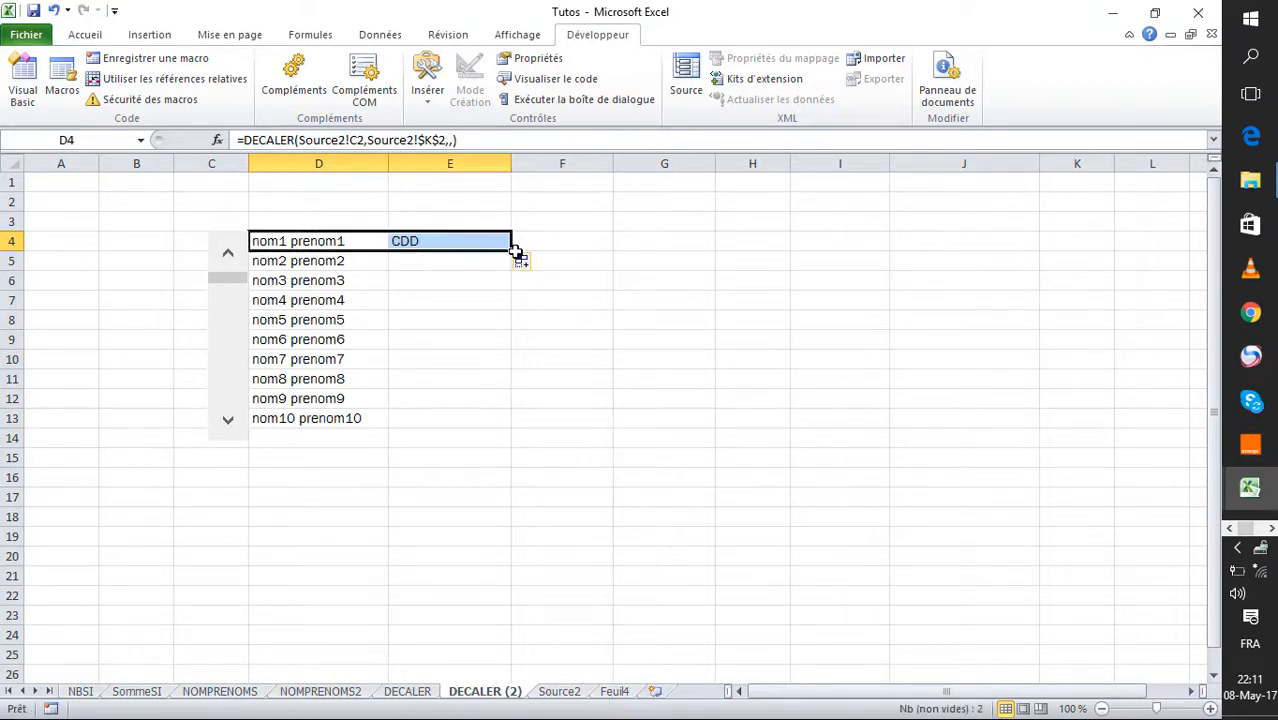
Step: Check the E4 contract type against Source2 cell D2, and extend the E4 DECALER formula across into F4 for the category
{"action": "left_click", "coordinate": [443, 237]}
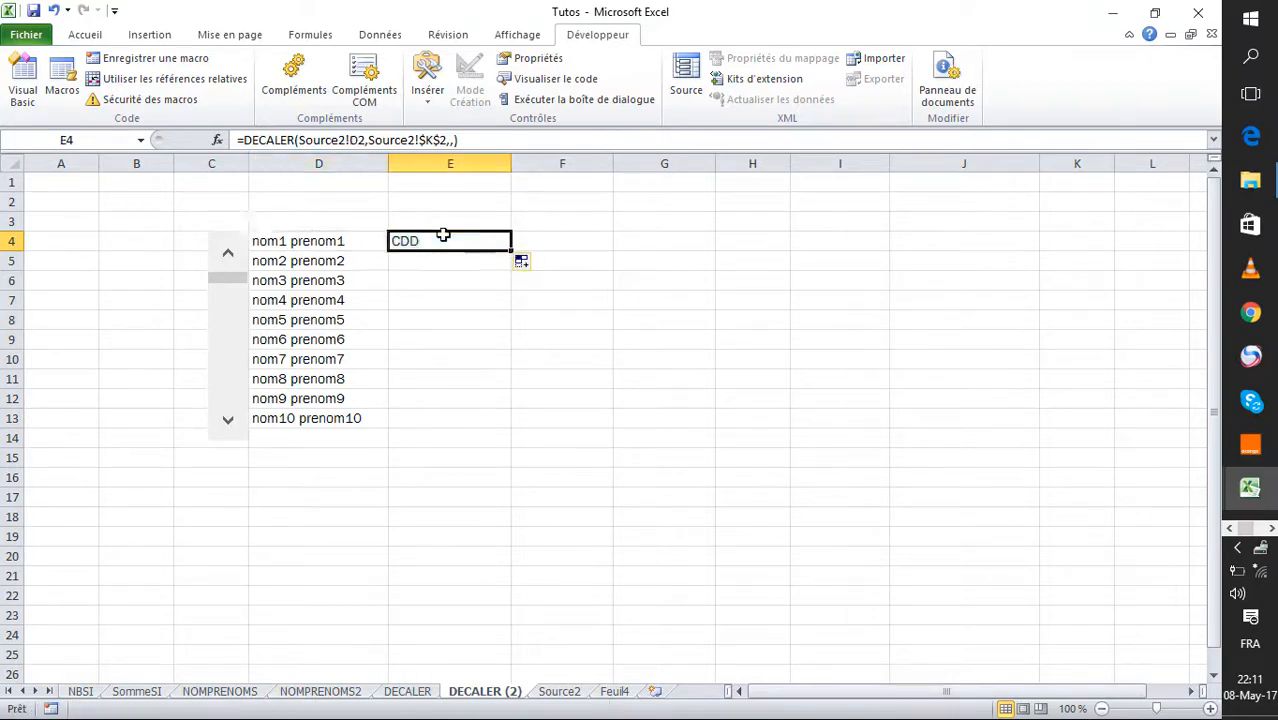
{"action": "left_click", "coordinate": [556, 692]}
{"action": "left_click", "coordinate": [315, 201]}
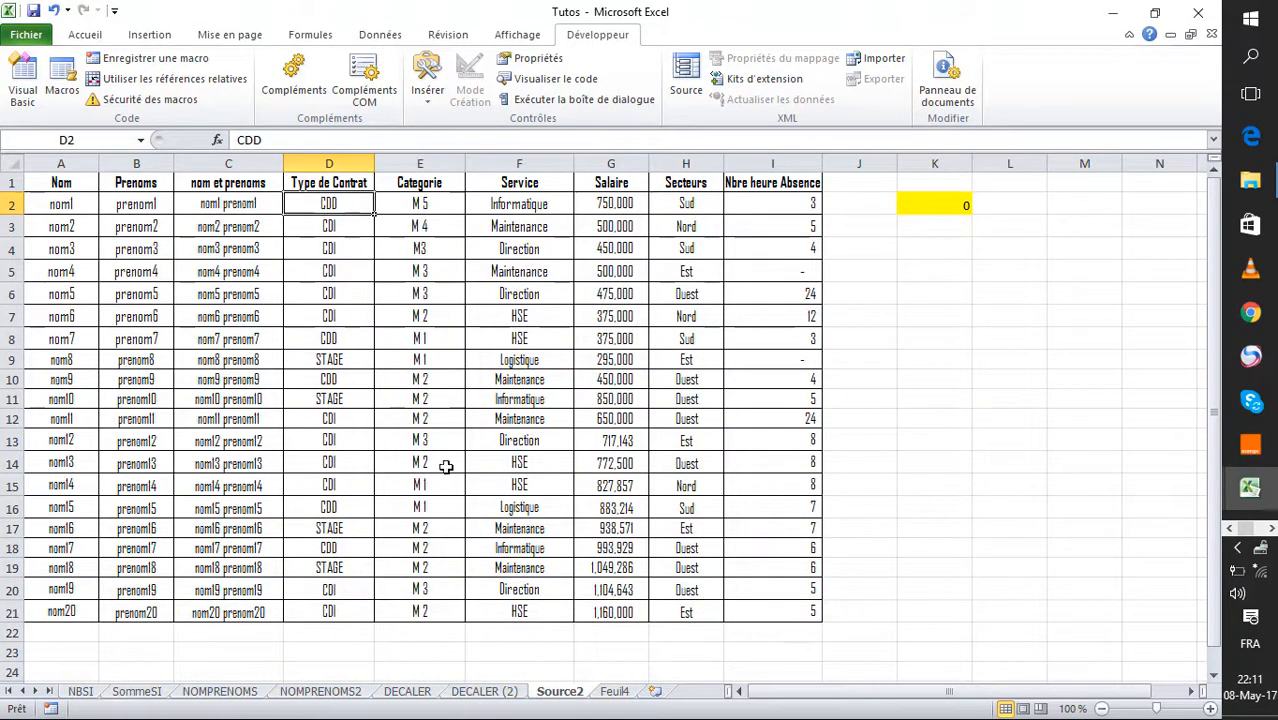
{"action": "left_click", "coordinate": [495, 692]}
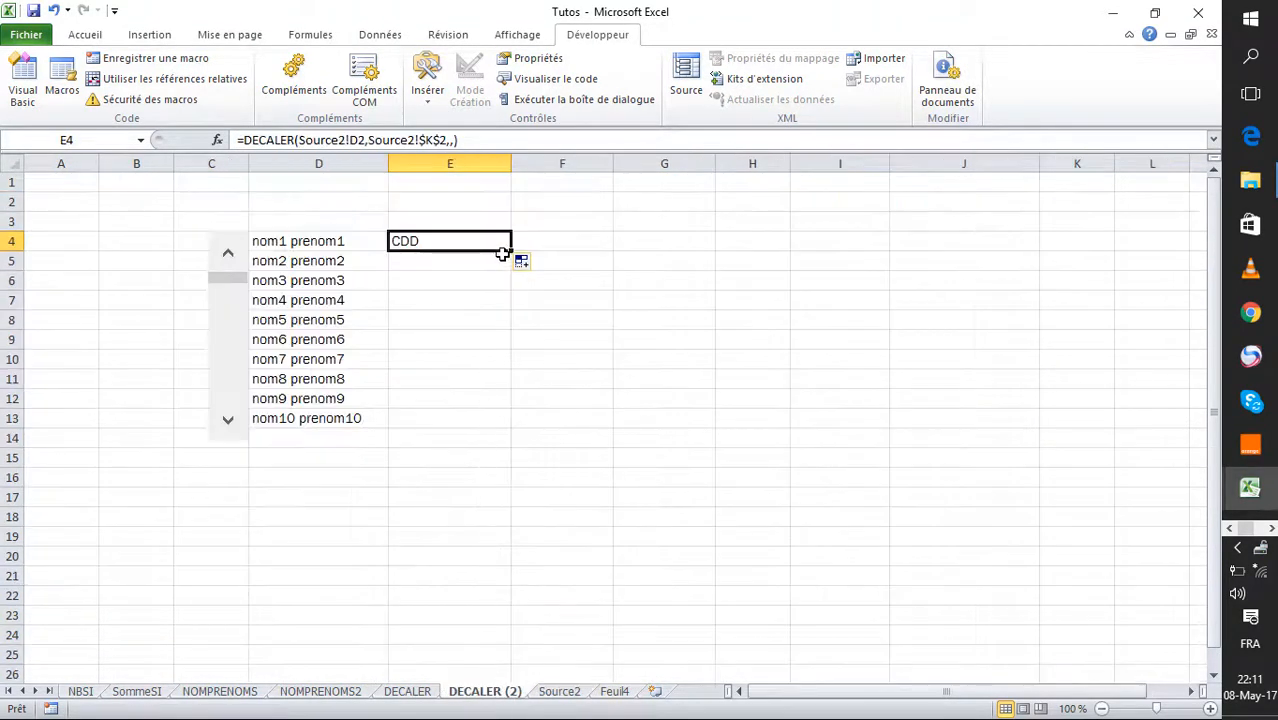
{"action": "left_click_drag", "start_coordinate": [510, 248], "coordinate": [572, 251]}
{"action": "left_click", "coordinate": [573, 241]}
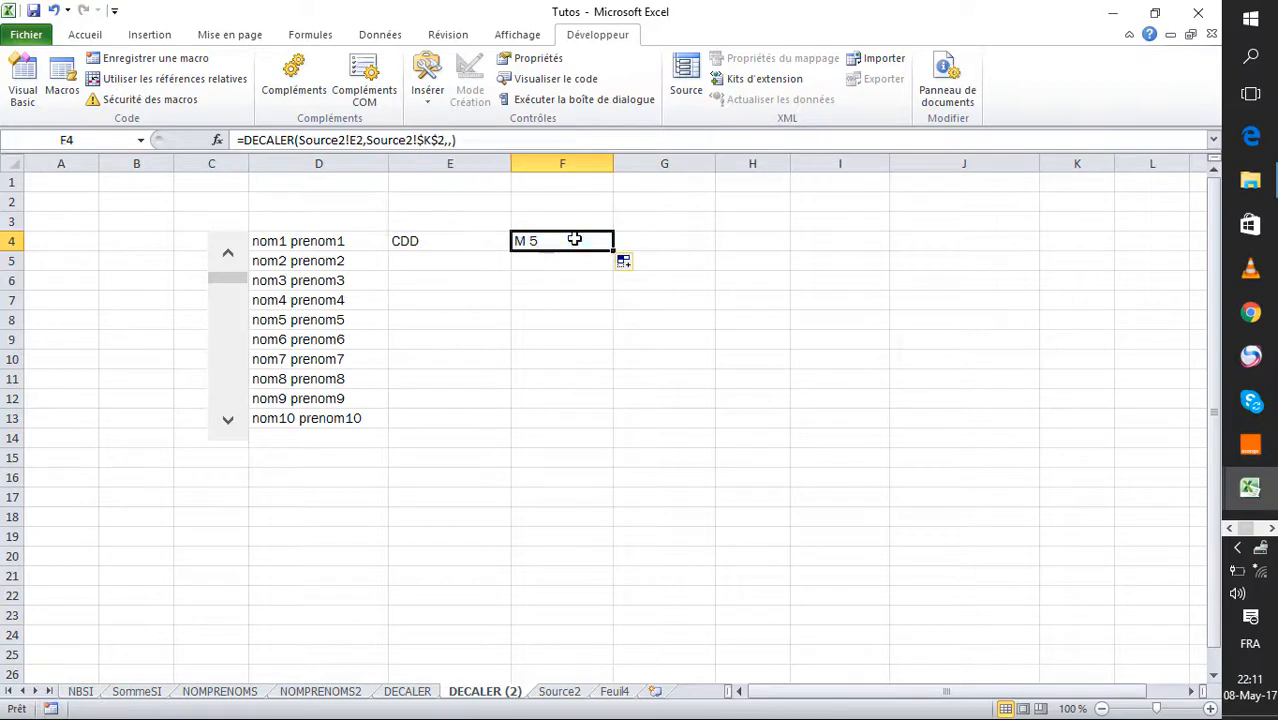
Step: Check the category and service columns on Source2, and extend the F4 DECALER formula across into G4 for the service
{"action": "left_click", "coordinate": [558, 691]}
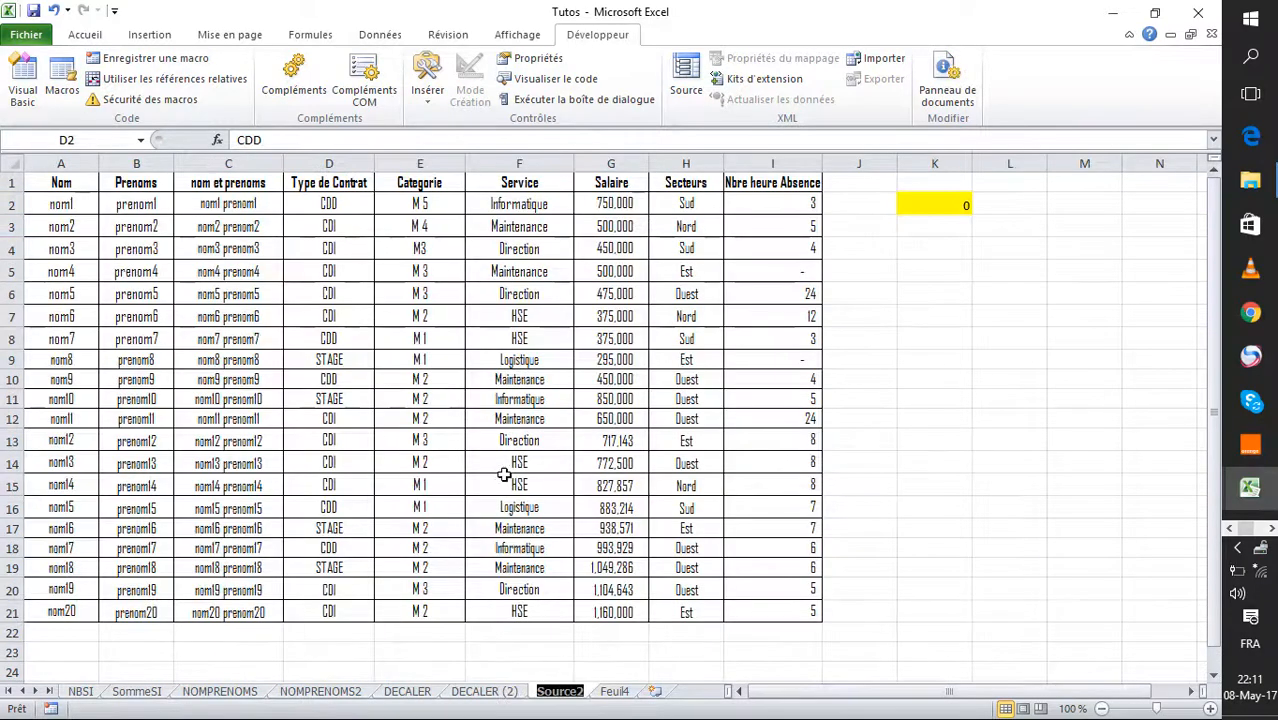
{"action": "left_click", "coordinate": [446, 208]}
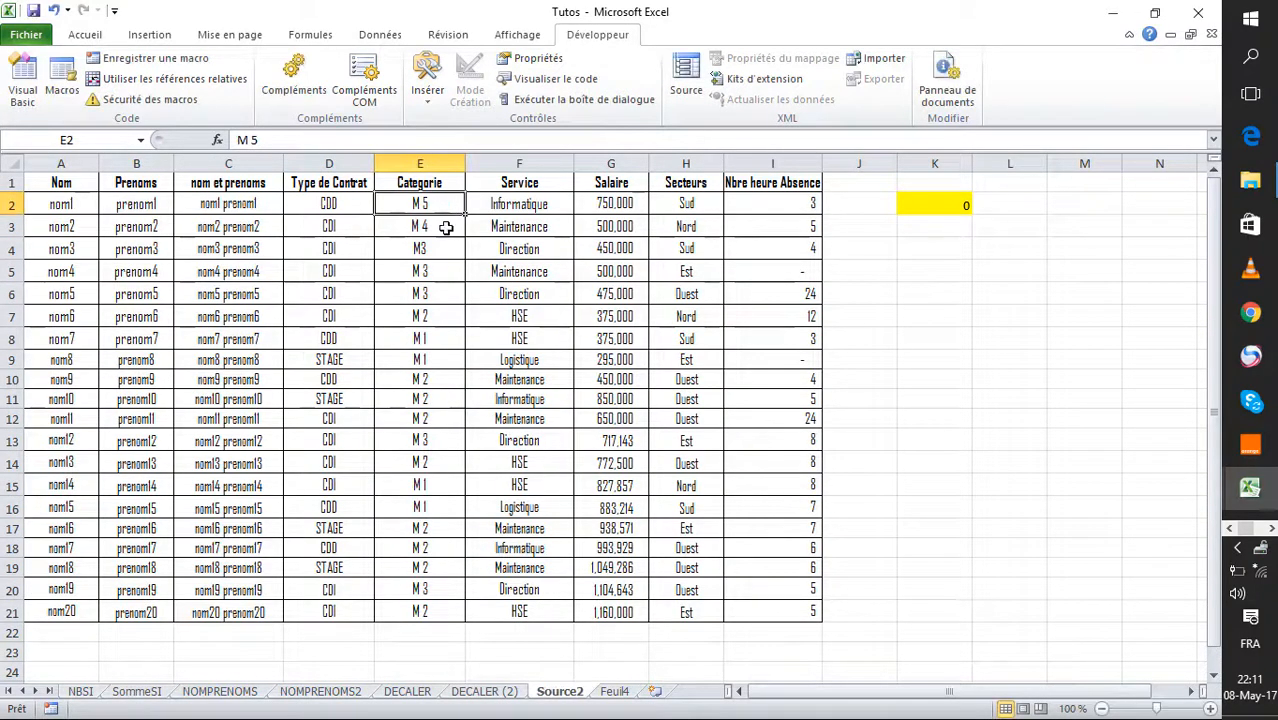
{"action": "left_click", "coordinate": [520, 199]}
{"action": "left_click", "coordinate": [485, 691]}
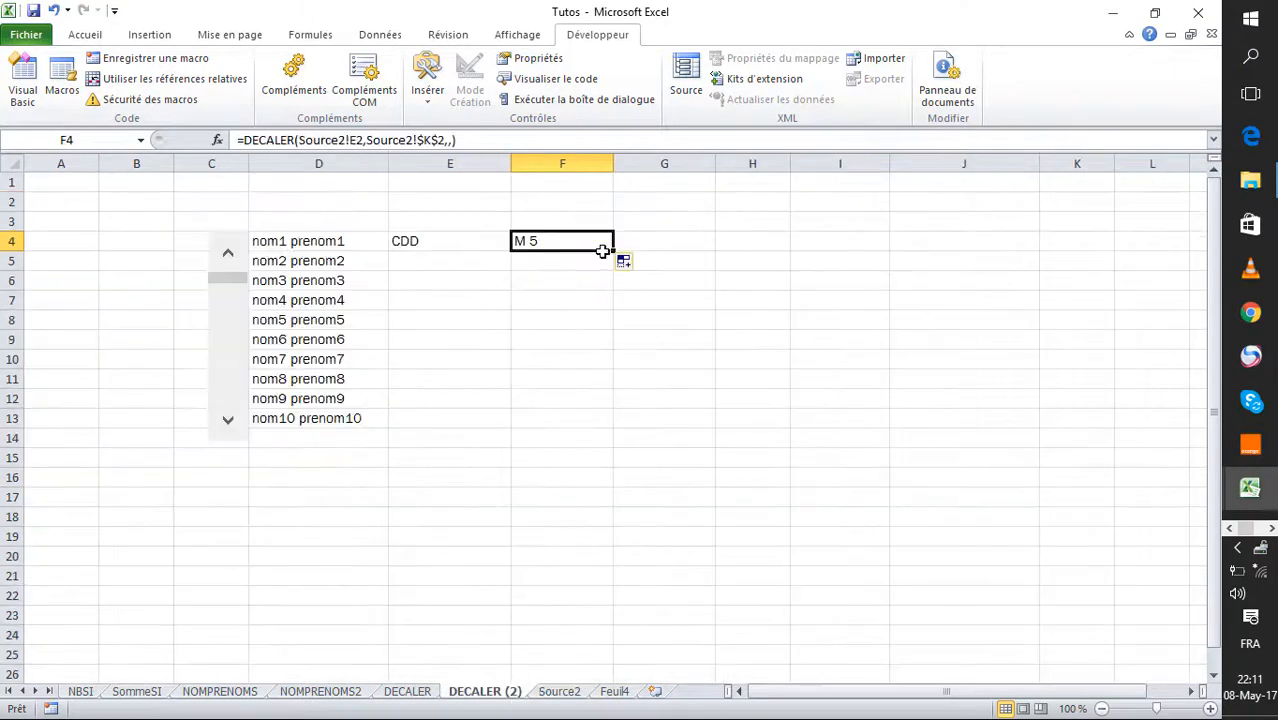
{"action": "left_click_drag", "start_coordinate": [614, 253], "coordinate": [662, 248]}
{"action": "left_click", "coordinate": [664, 245]}
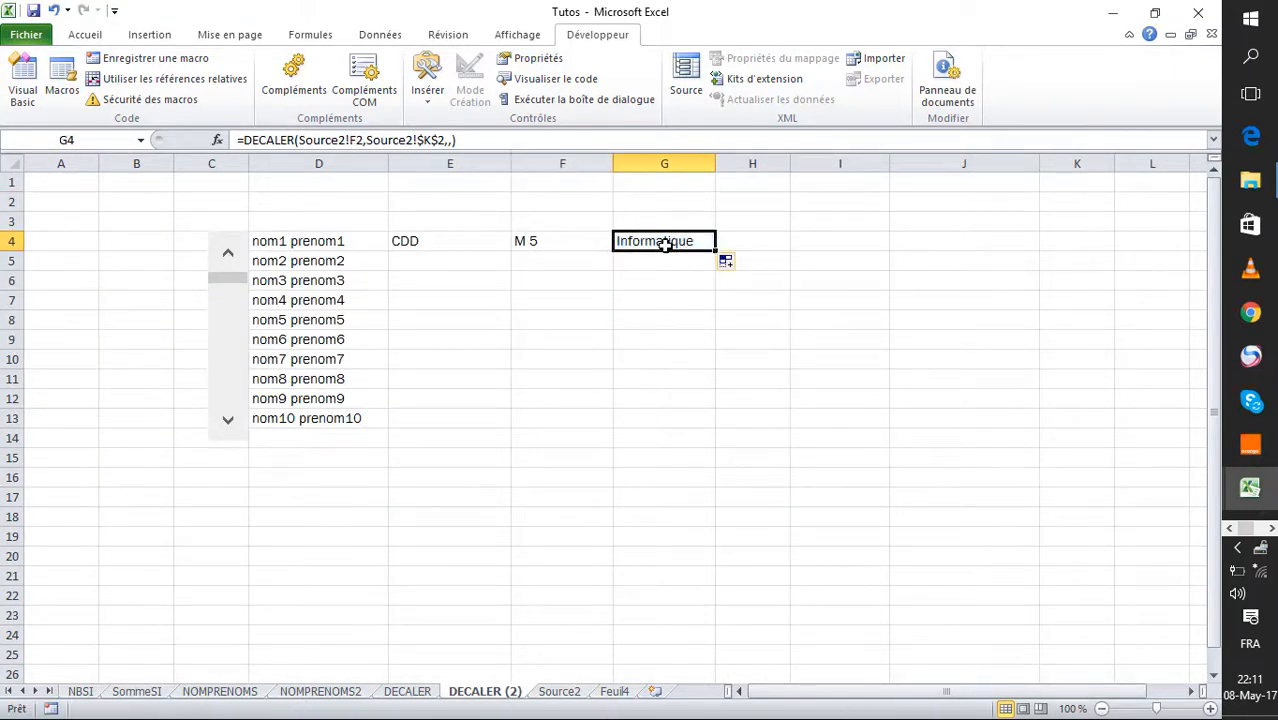
Step: Extend the G4 DECALER formula across H4 to J4 to bring in the salary, sector and absence hours
{"action": "left_click", "coordinate": [726, 261]}
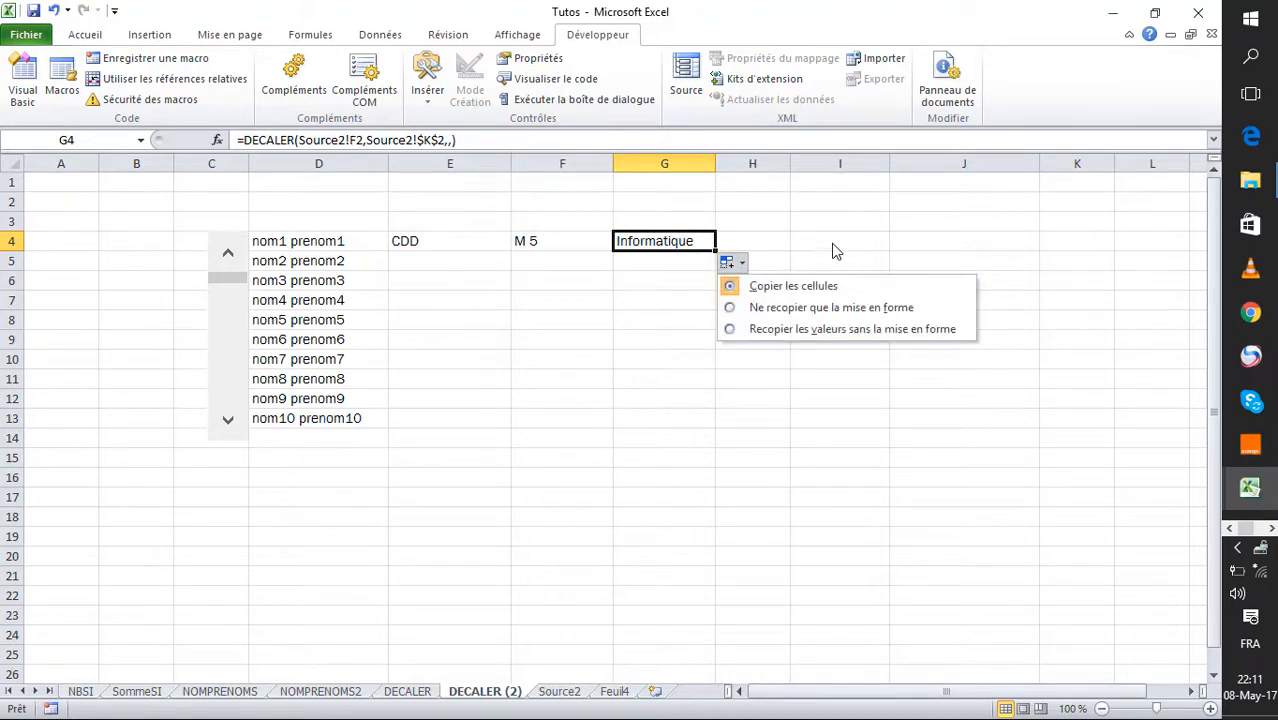
{"action": "left_click", "coordinate": [718, 241]}
{"action": "left_click_drag", "start_coordinate": [722, 257], "coordinate": [1015, 257]}
{"action": "left_click", "coordinate": [840, 242]}
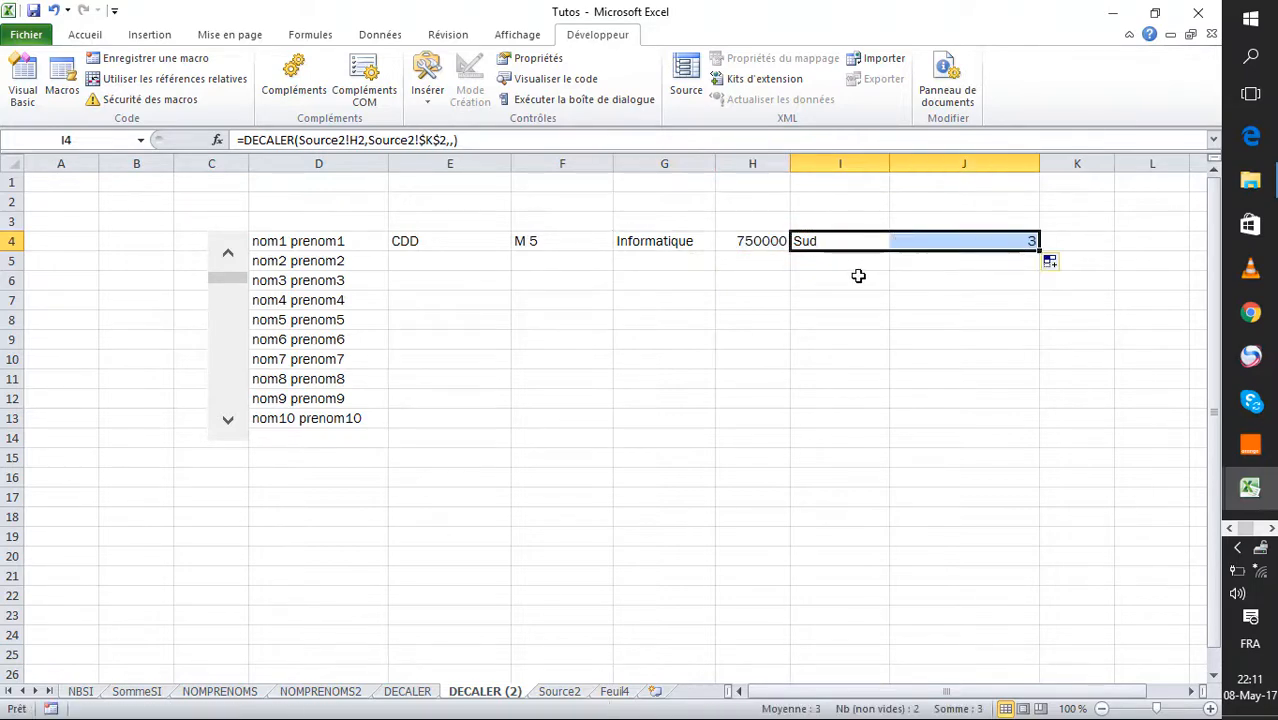
Step: Fill the contract type, category and service formulas in E4, F4 and G4 down to row 13
{"action": "left_click", "coordinate": [402, 245]}
{"action": "left_click_drag", "start_coordinate": [512, 252], "coordinate": [519, 412]}
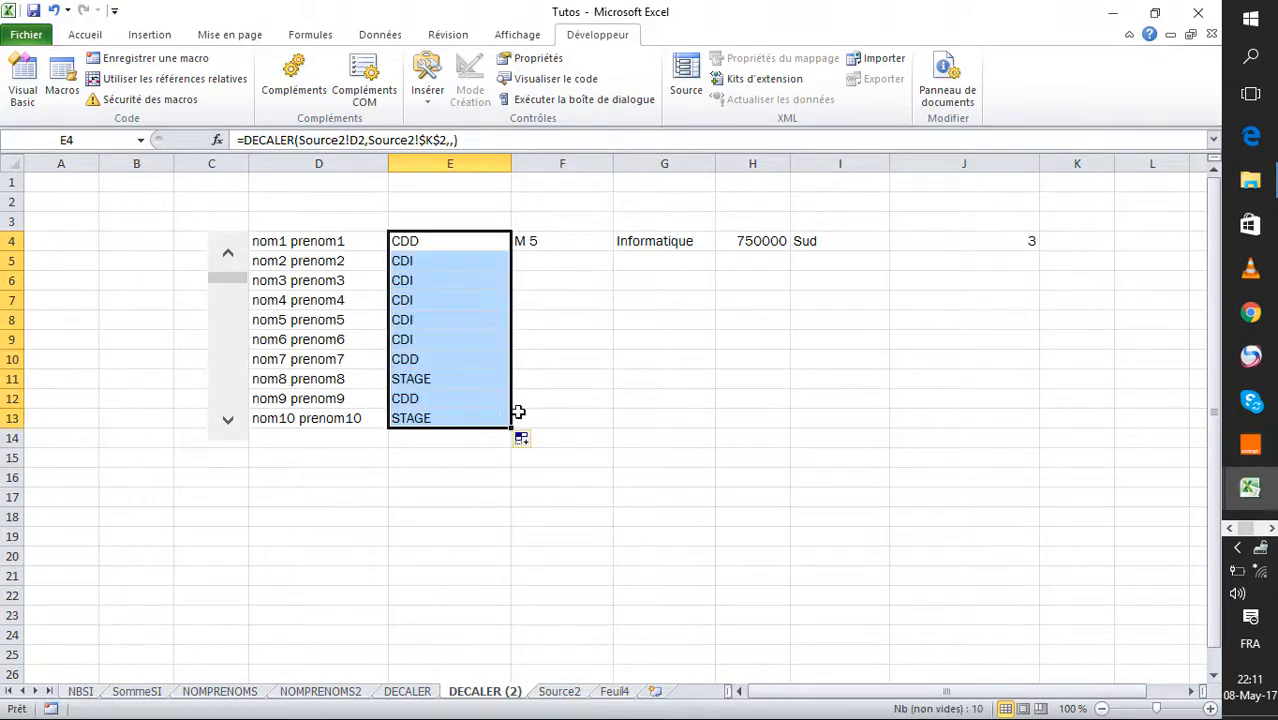
{"action": "left_click", "coordinate": [587, 252]}
{"action": "left_click_drag", "start_coordinate": [612, 250], "coordinate": [614, 430]}
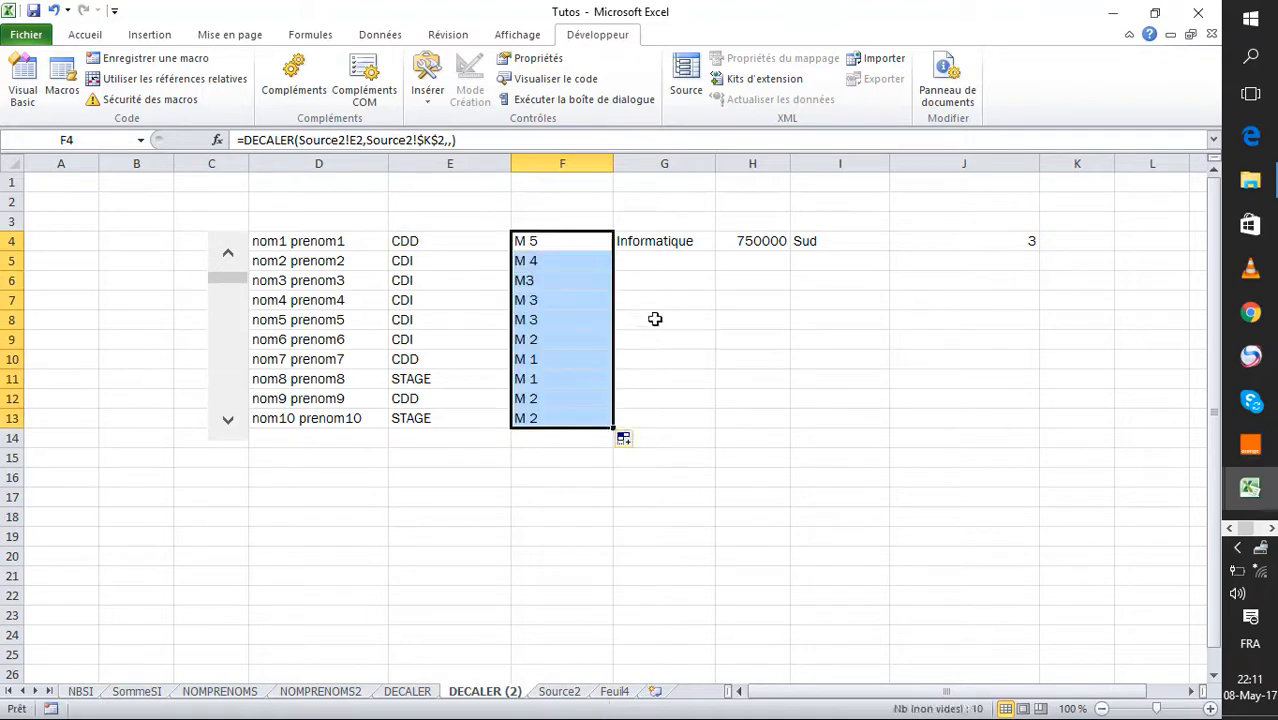
{"action": "left_click", "coordinate": [705, 246]}
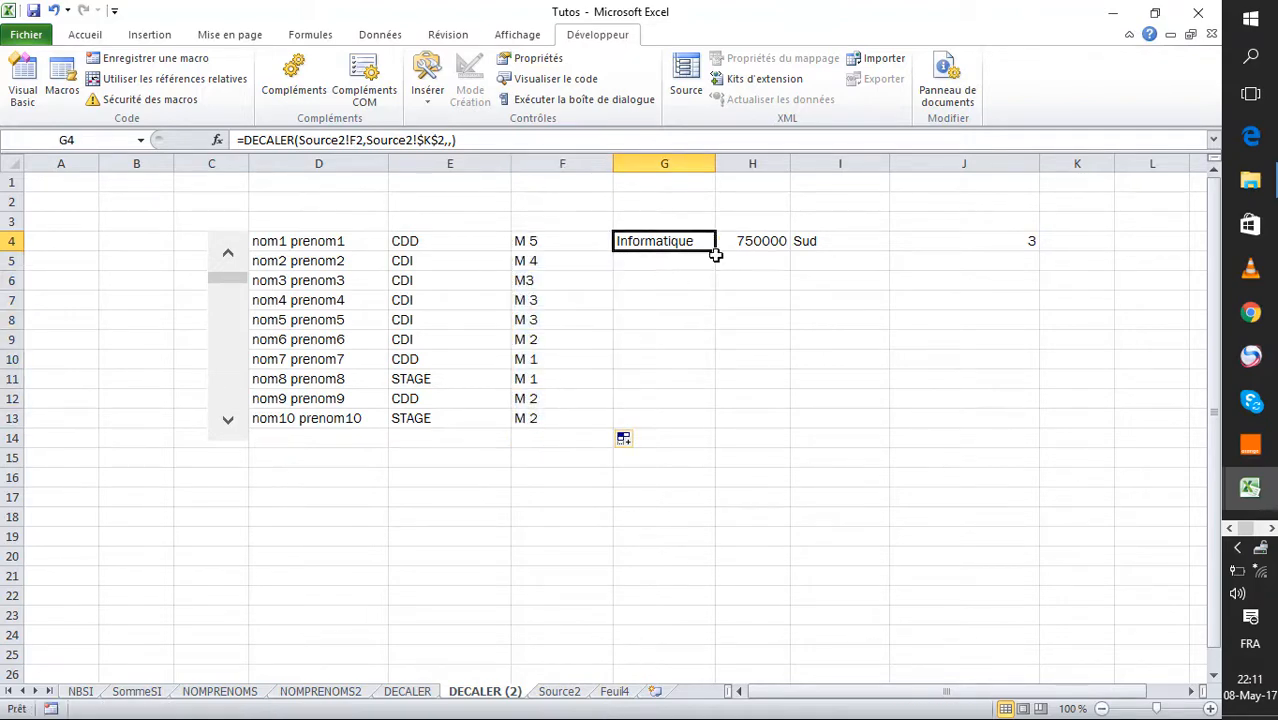
{"action": "left_click_drag", "start_coordinate": [715, 252], "coordinate": [710, 420]}
Step: Fill the salary, sector and absence hours formulas in H4, I4 and J4 down to row 13
{"action": "left_click", "coordinate": [770, 241]}
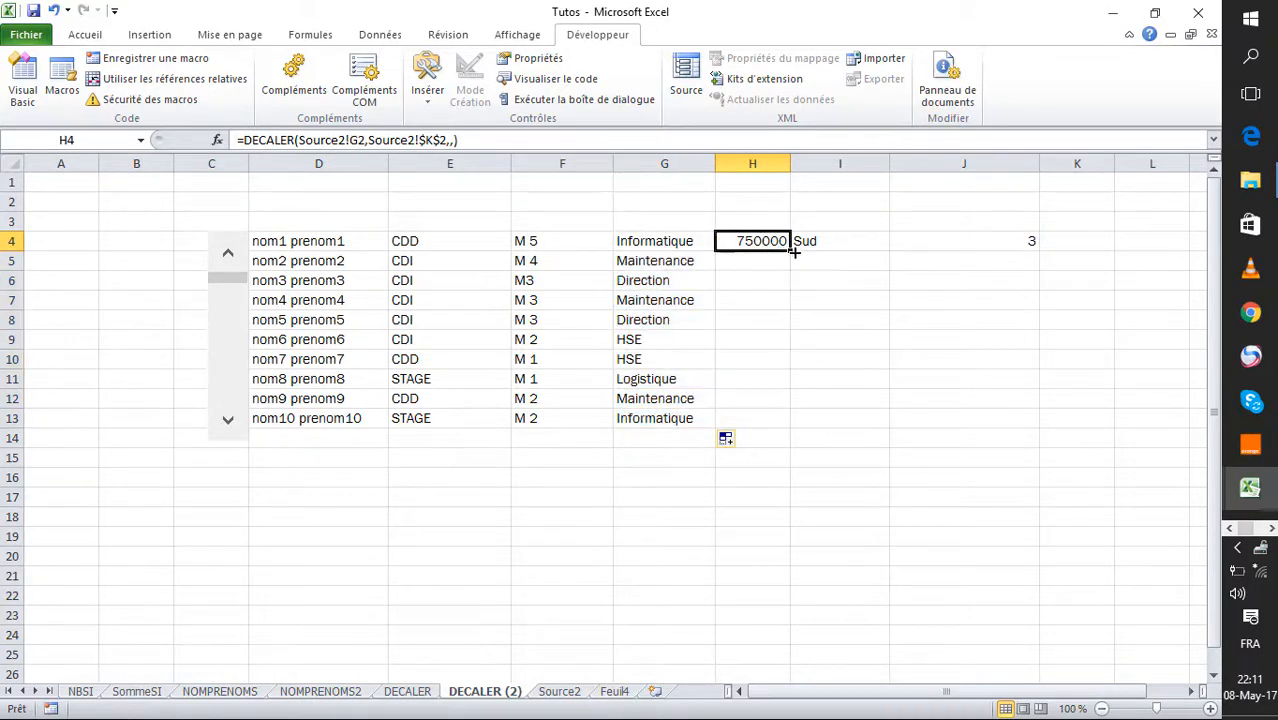
{"action": "left_click_drag", "start_coordinate": [791, 253], "coordinate": [790, 428]}
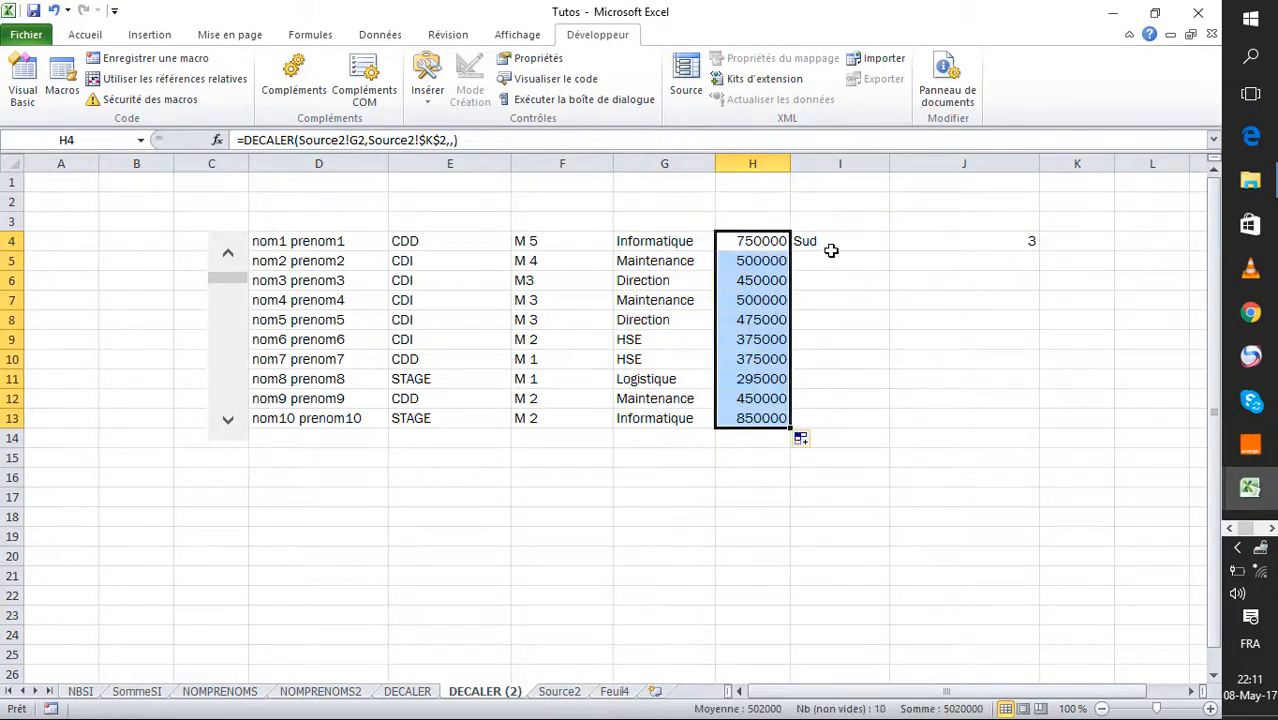
{"action": "left_click", "coordinate": [835, 243]}
{"action": "left_click_drag", "start_coordinate": [891, 253], "coordinate": [898, 423]}
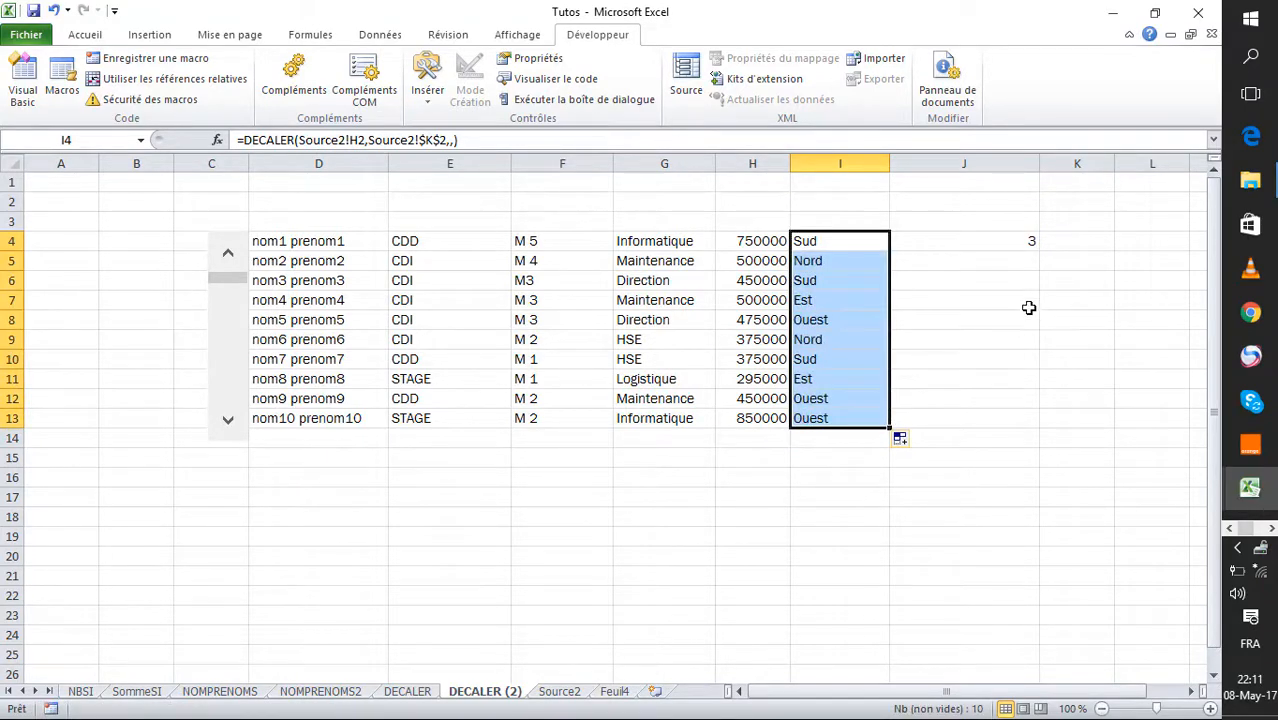
{"action": "left_click", "coordinate": [982, 243]}
{"action": "left_click_drag", "start_coordinate": [1039, 250], "coordinate": [1040, 427]}
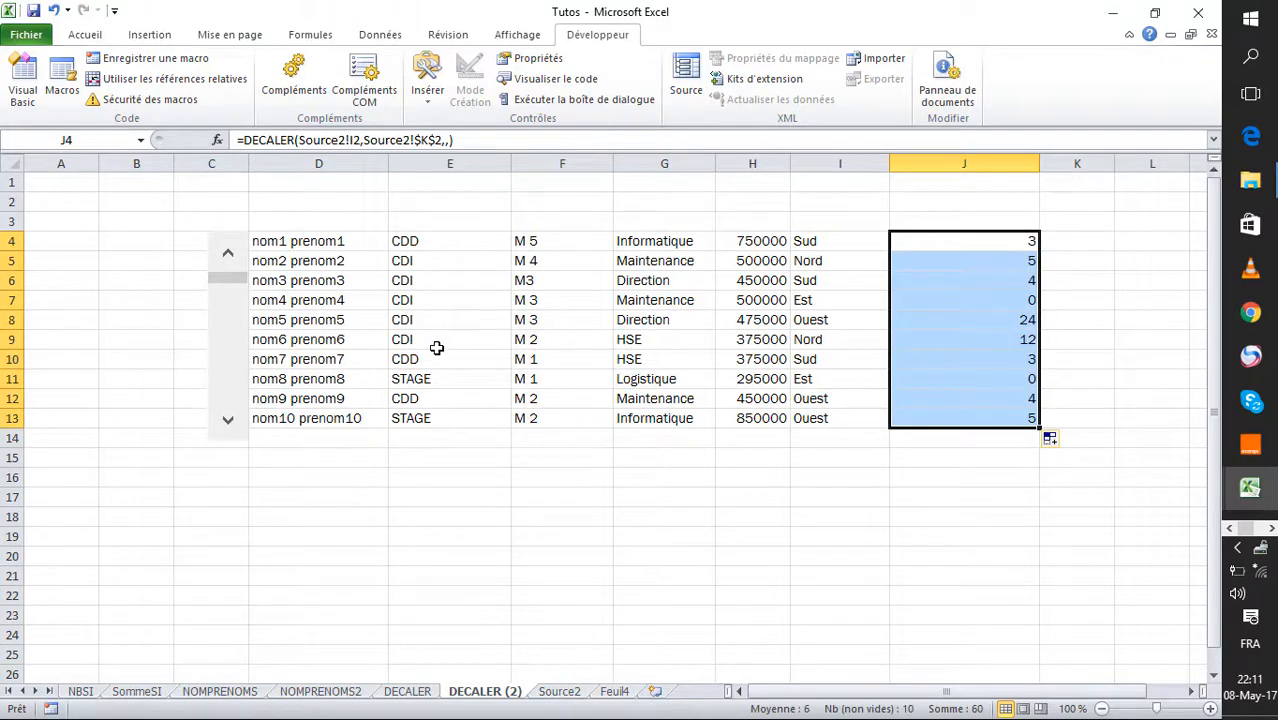
Step: Scroll the list partway down and back to nom1 to check that all data columns follow the names
{"action": "left_click", "coordinate": [225, 440]}
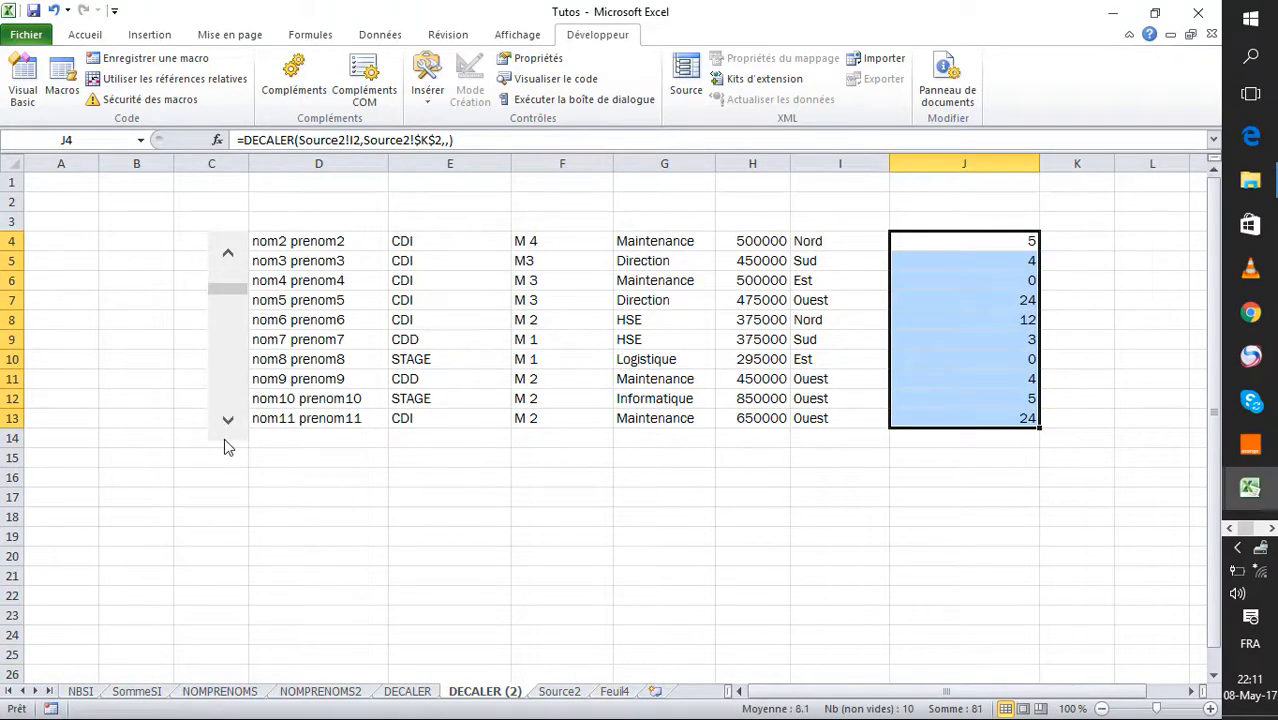
{"action": "double_click", "coordinate": [225, 440]}
{"action": "left_click", "coordinate": [225, 440]}
{"action": "left_click", "coordinate": [225, 440]}
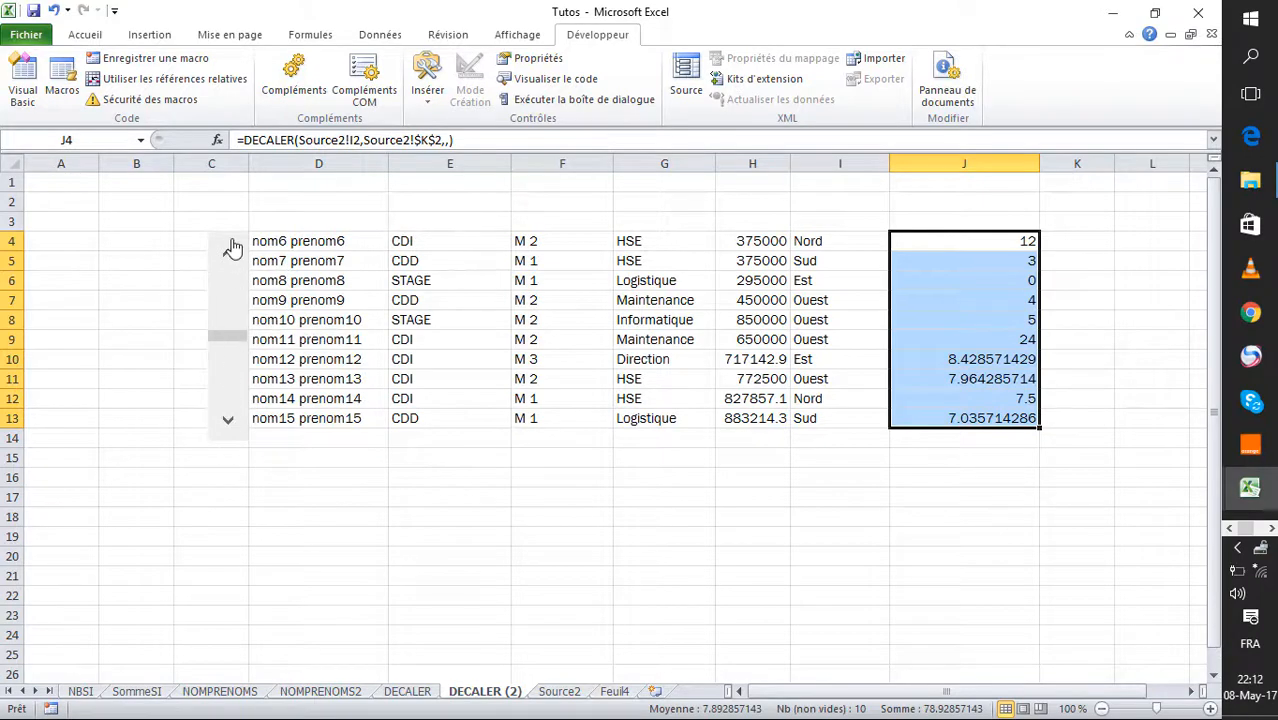
{"action": "left_click", "coordinate": [228, 246]}
{"action": "double_click", "coordinate": [228, 246]}
{"action": "double_click", "coordinate": [228, 246]}
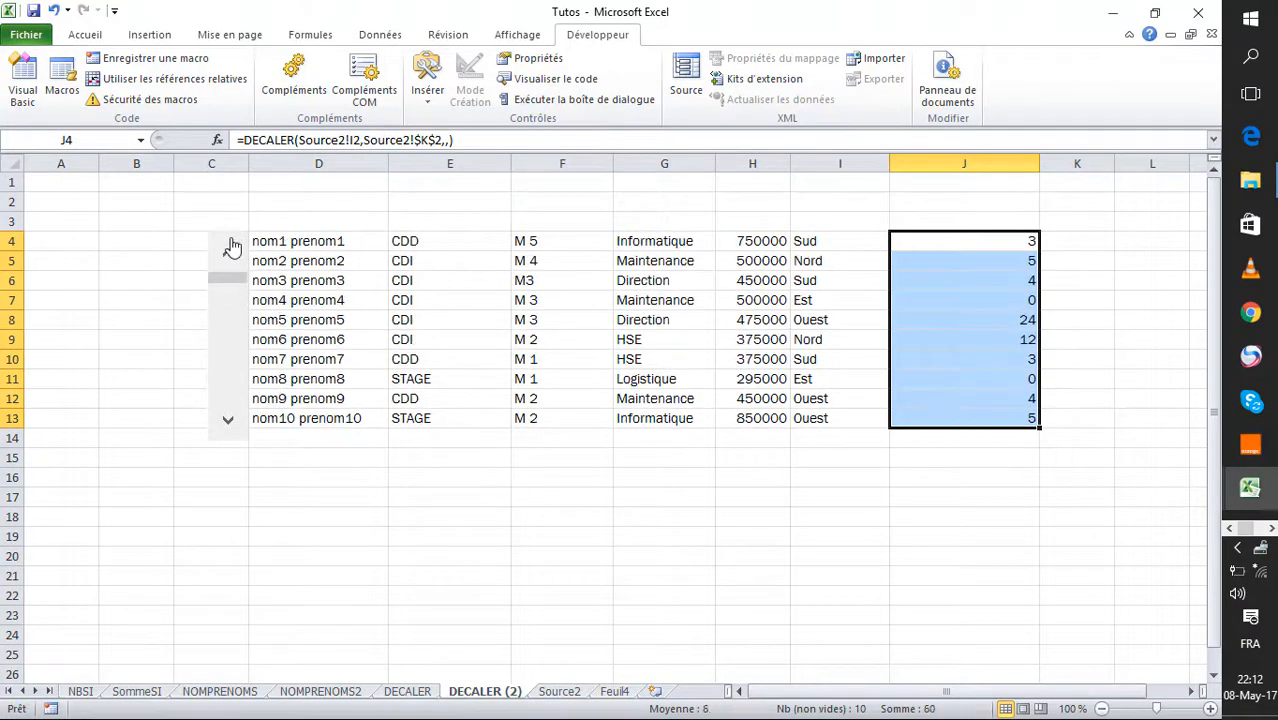
Step: Run the scroll bar to its maximum and back to its minimum, examining the related data on each row
{"action": "double_click", "coordinate": [227, 424]}
{"action": "double_click", "coordinate": [227, 424]}
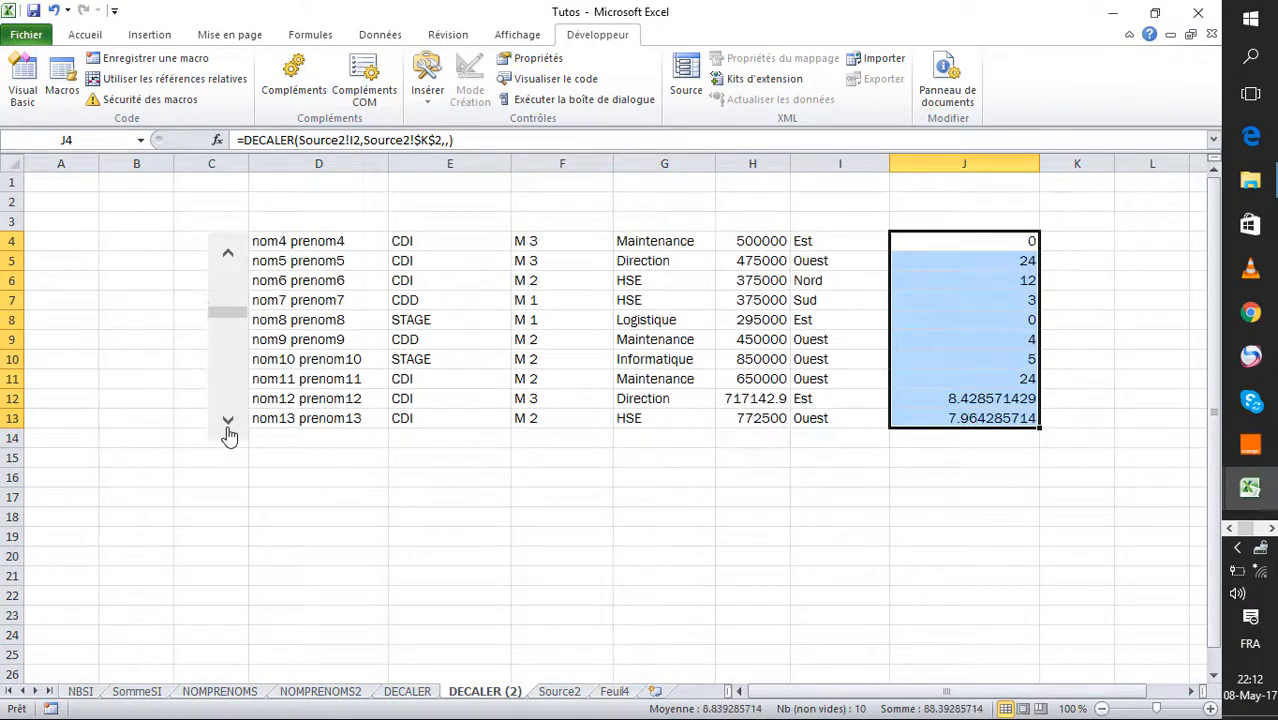
{"action": "left_click", "coordinate": [227, 424]}
{"action": "left_click", "coordinate": [227, 424]}
{"action": "double_click", "coordinate": [227, 424]}
{"action": "double_click", "coordinate": [227, 424]}
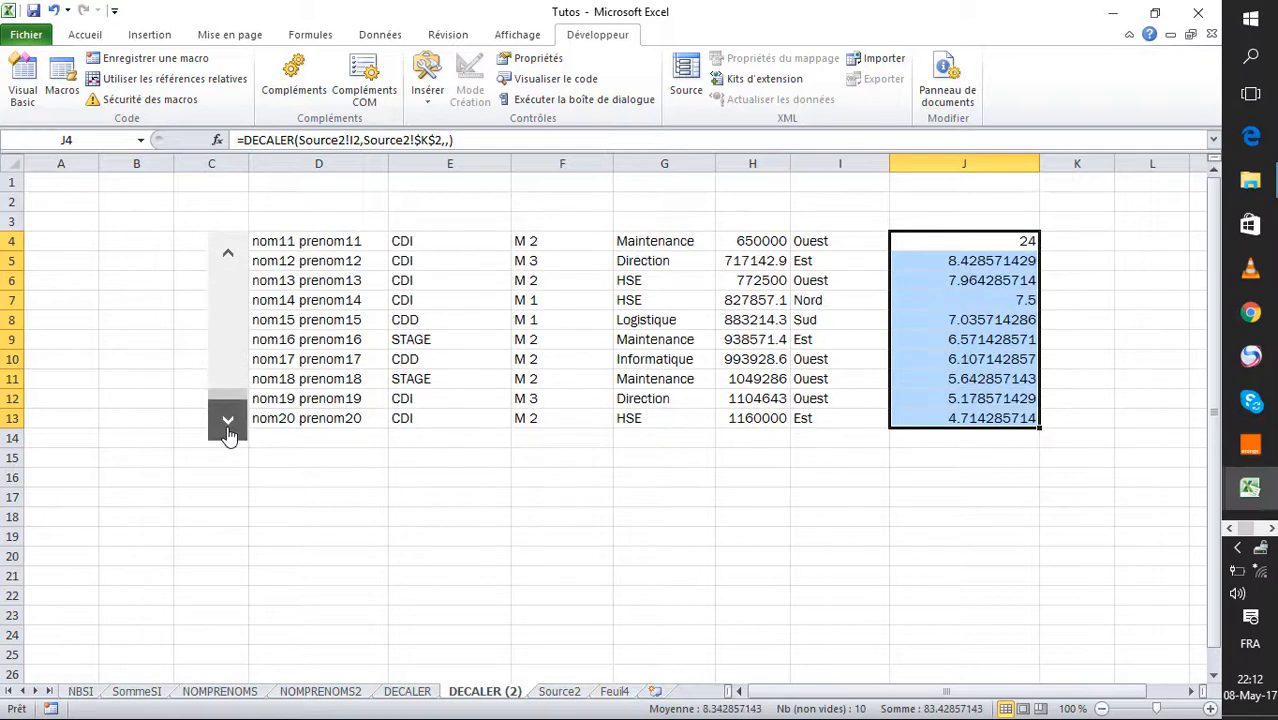
{"action": "double_click", "coordinate": [230, 262]}
{"action": "double_click", "coordinate": [230, 262]}
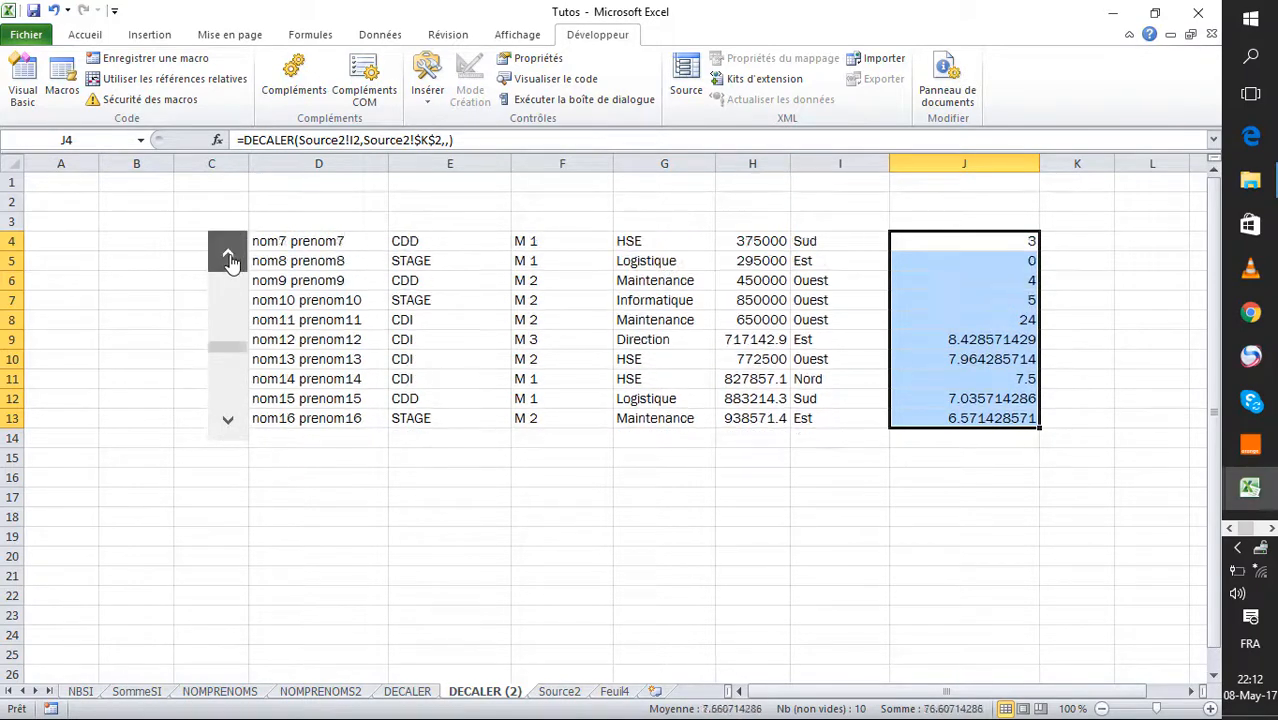
{"action": "double_click", "coordinate": [230, 262]}
{"action": "double_click", "coordinate": [230, 262]}
{"action": "double_click", "coordinate": [230, 262]}
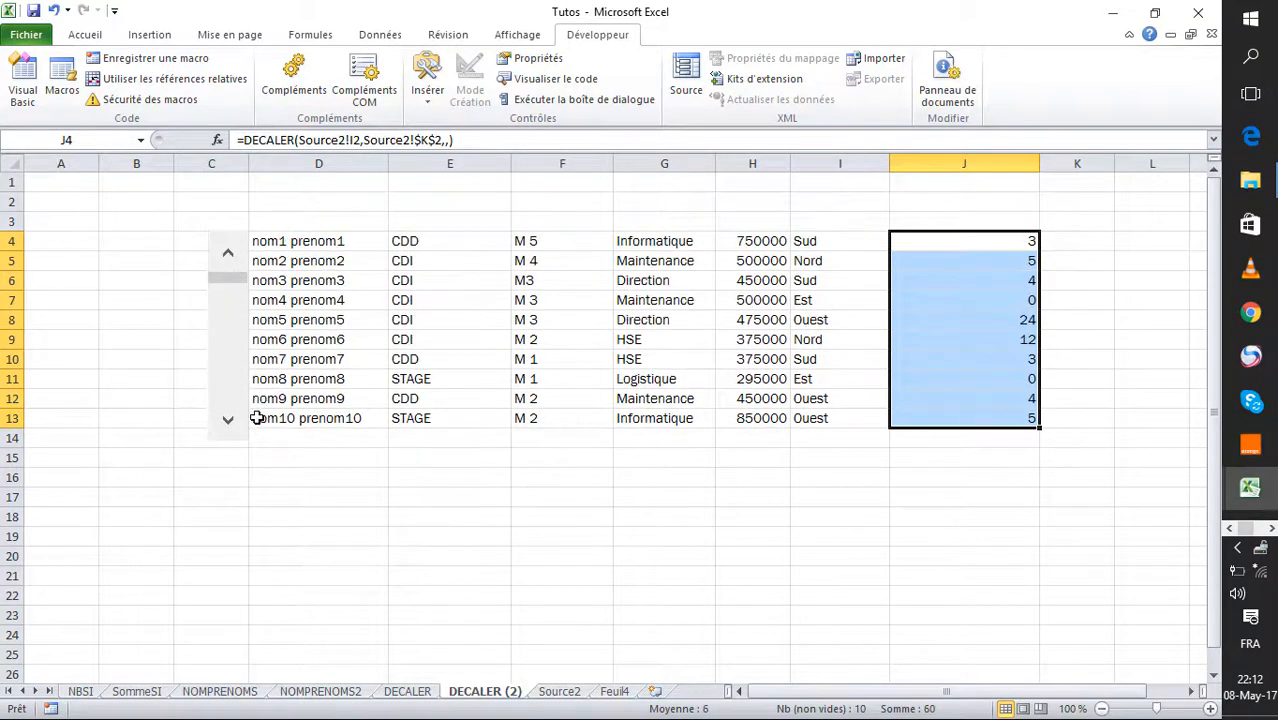
{"action": "left_click", "coordinate": [227, 420]}
{"action": "left_click", "coordinate": [224, 256]}
{"action": "left_click", "coordinate": [752, 319]}
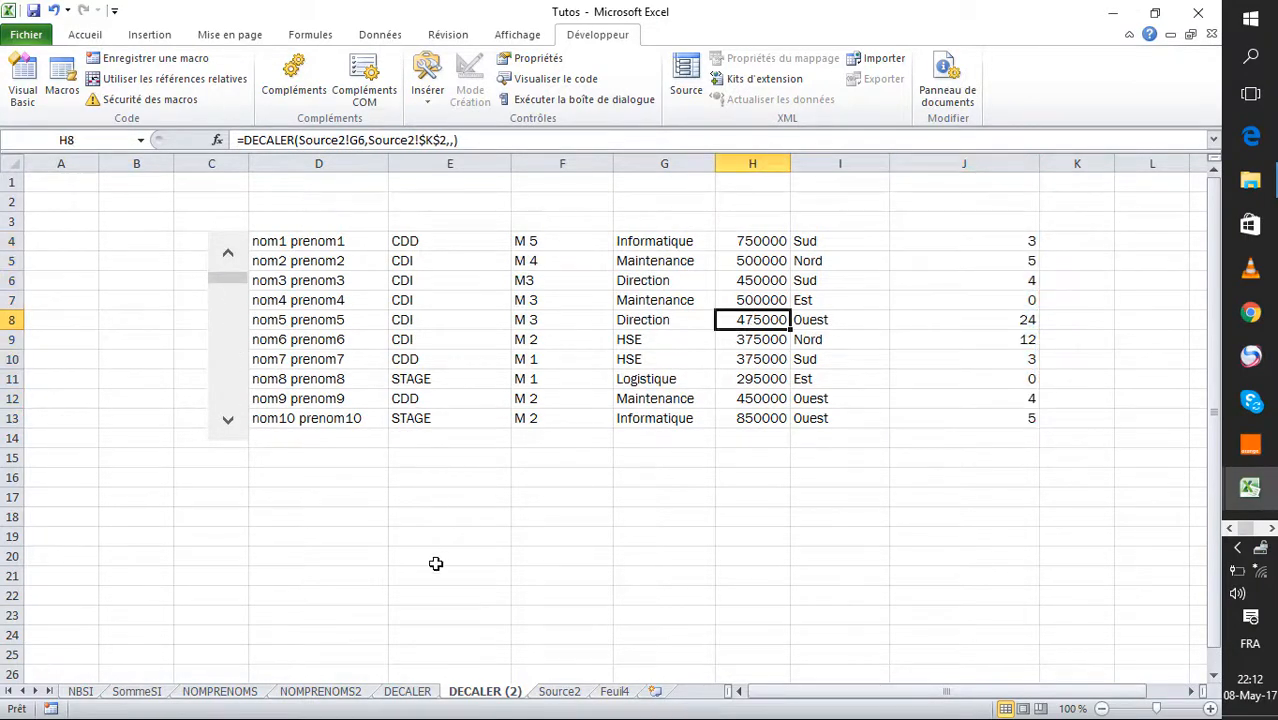
Step: Copy the Source2 headings C1:I1 and paste them above the scrolling list on DECALER (2), starting at D3
{"action": "left_click", "coordinate": [558, 691]}
{"action": "left_click_drag", "start_coordinate": [190, 183], "coordinate": [785, 189]}
{"action": "right_click", "coordinate": [781, 183]}
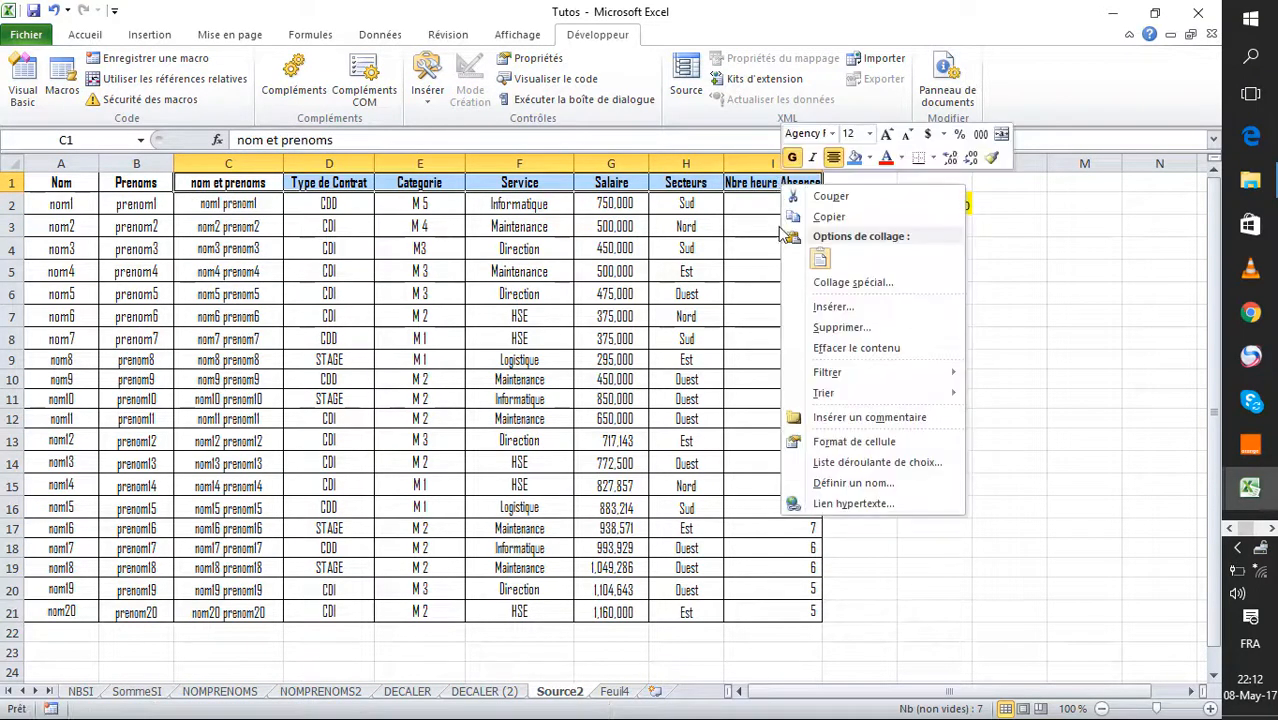
{"action": "left_click", "coordinate": [845, 222]}
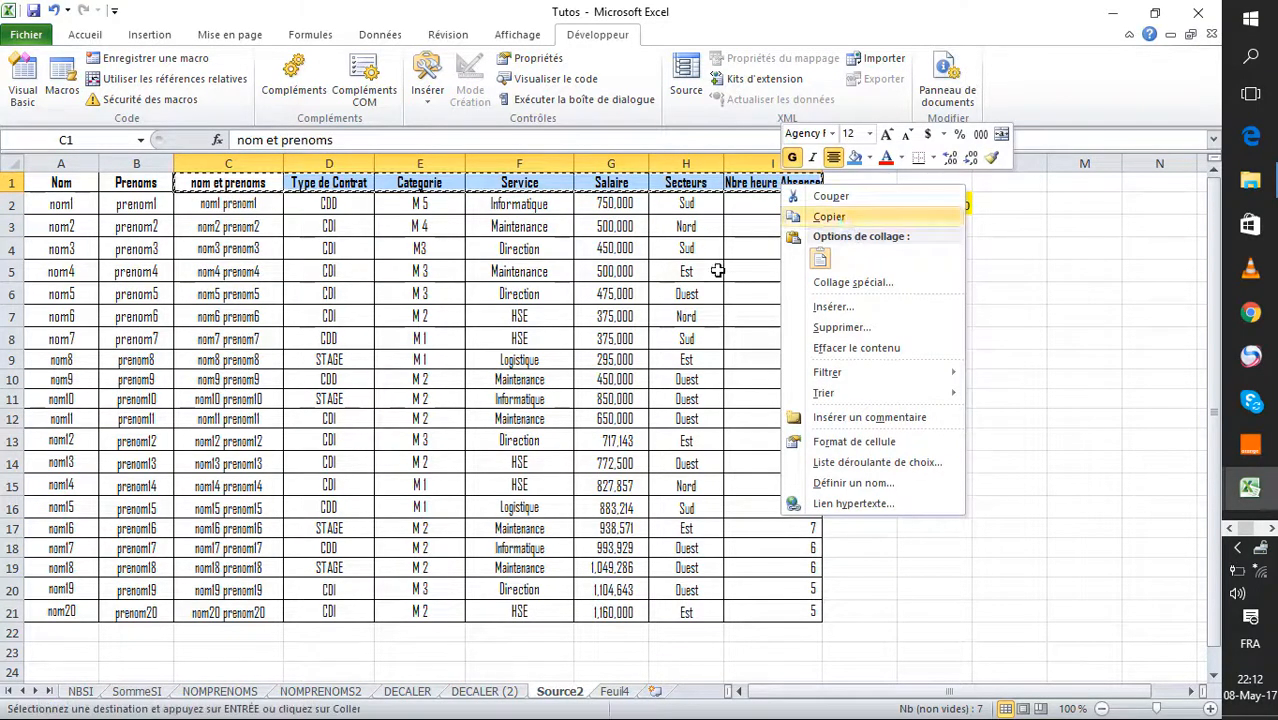
{"action": "left_click", "coordinate": [484, 691]}
{"action": "left_click", "coordinate": [310, 220]}
{"action": "right_click", "coordinate": [310, 220]}
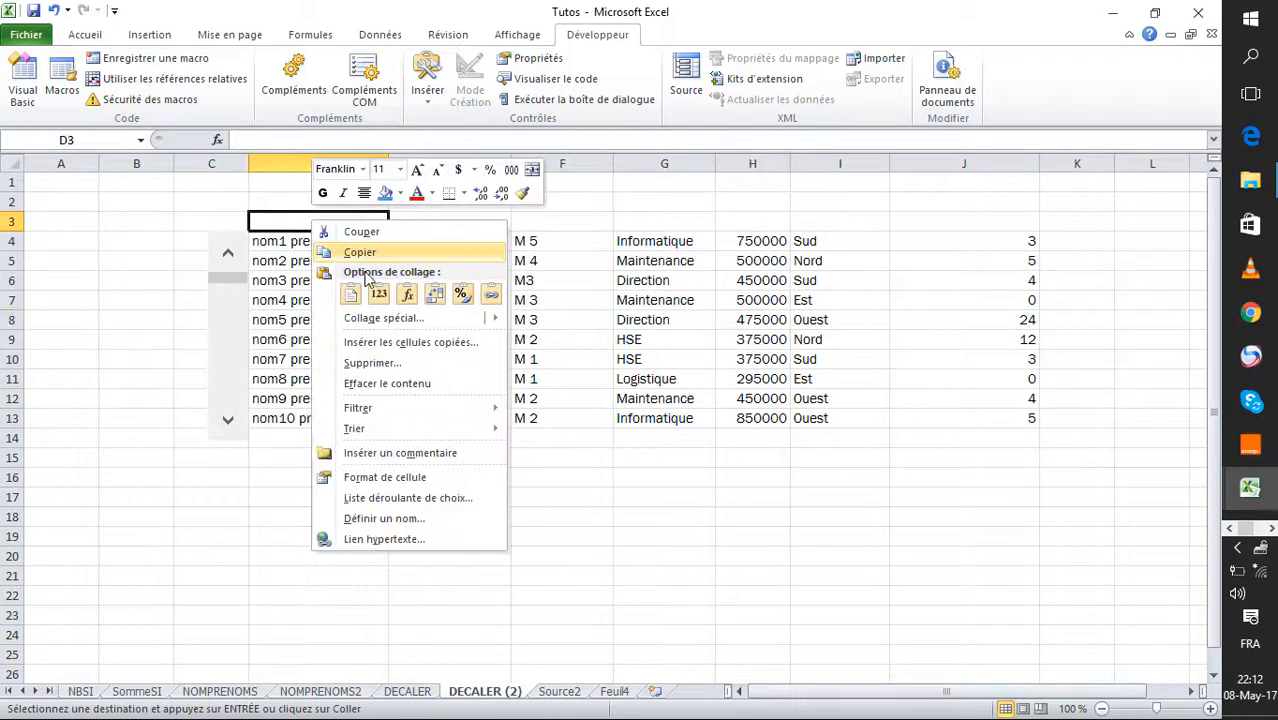
{"action": "left_click", "coordinate": [355, 297]}
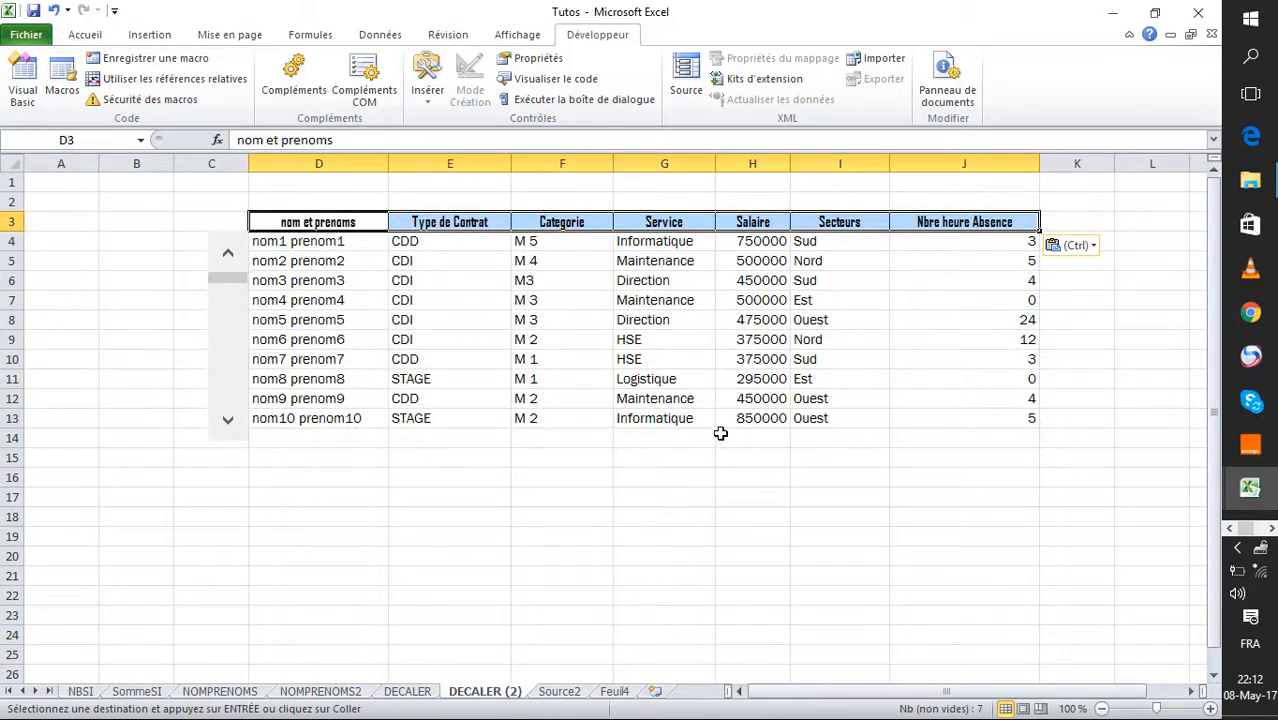
{"action": "left_click", "coordinate": [588, 492]}
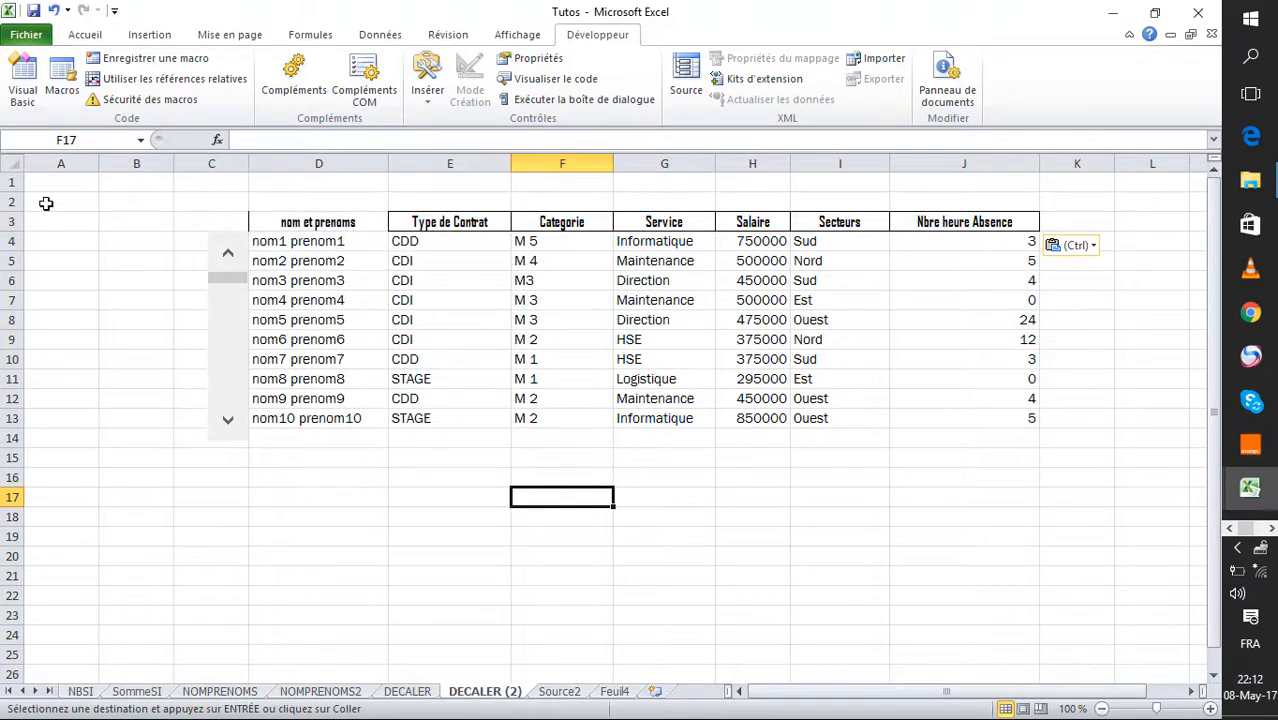
Step: Increase the font size of the whole DECALER (2) sheet to 12
{"action": "left_click", "coordinate": [10, 163]}
{"action": "left_click", "coordinate": [88, 35]}
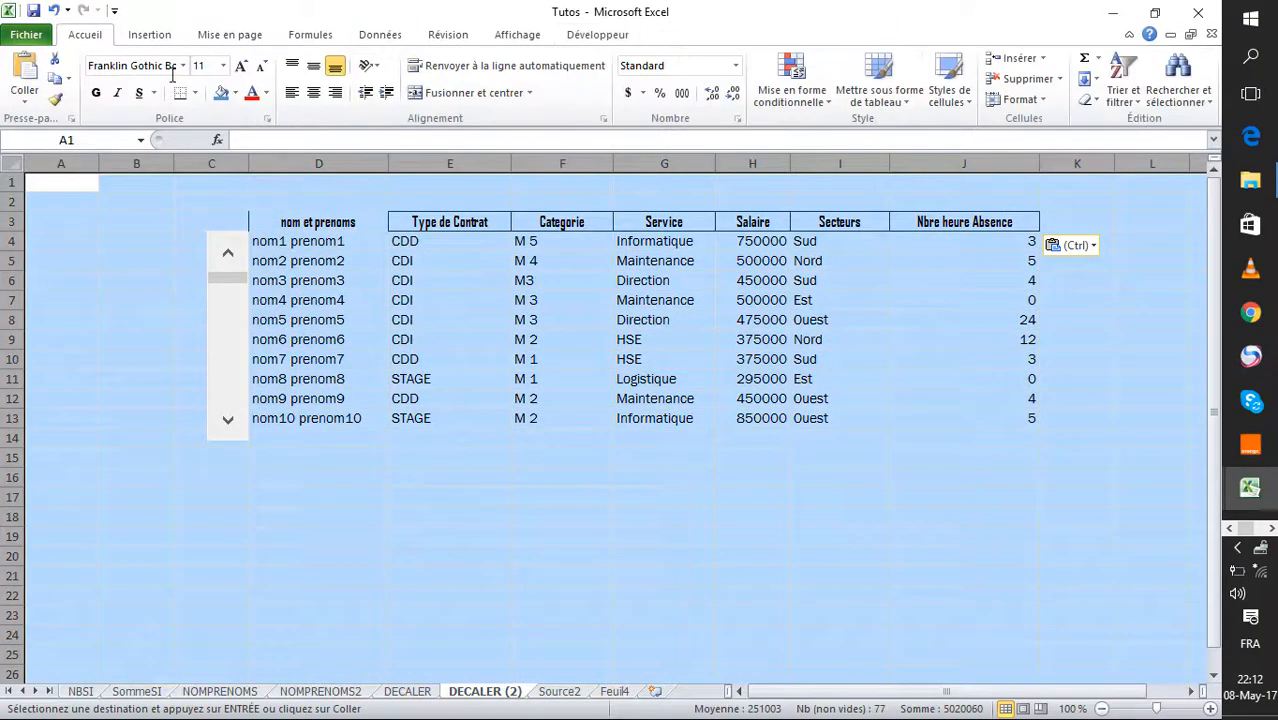
{"action": "left_click", "coordinate": [240, 66]}
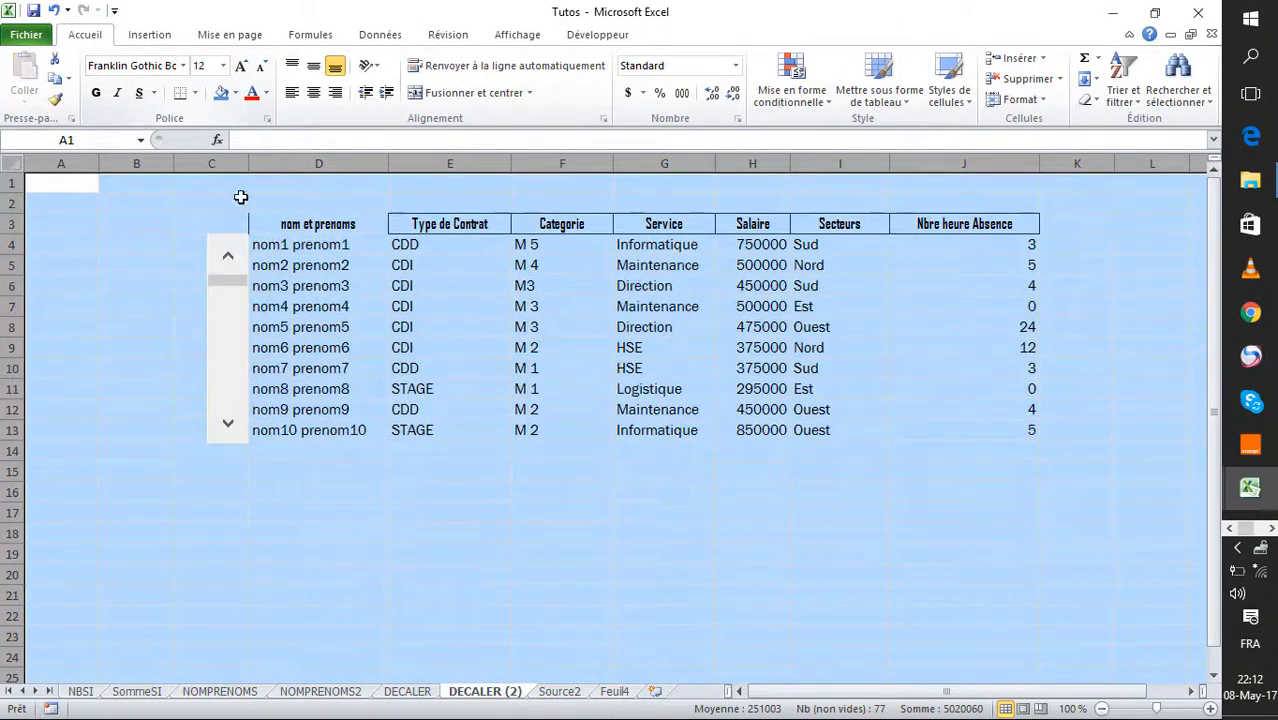
{"action": "left_click", "coordinate": [450, 497]}
Step: Change the font of the headings in D3:J3 to Franklin Gothic Book
{"action": "left_click_drag", "start_coordinate": [305, 224], "coordinate": [965, 224]}
{"action": "left_click", "coordinate": [142, 67]}
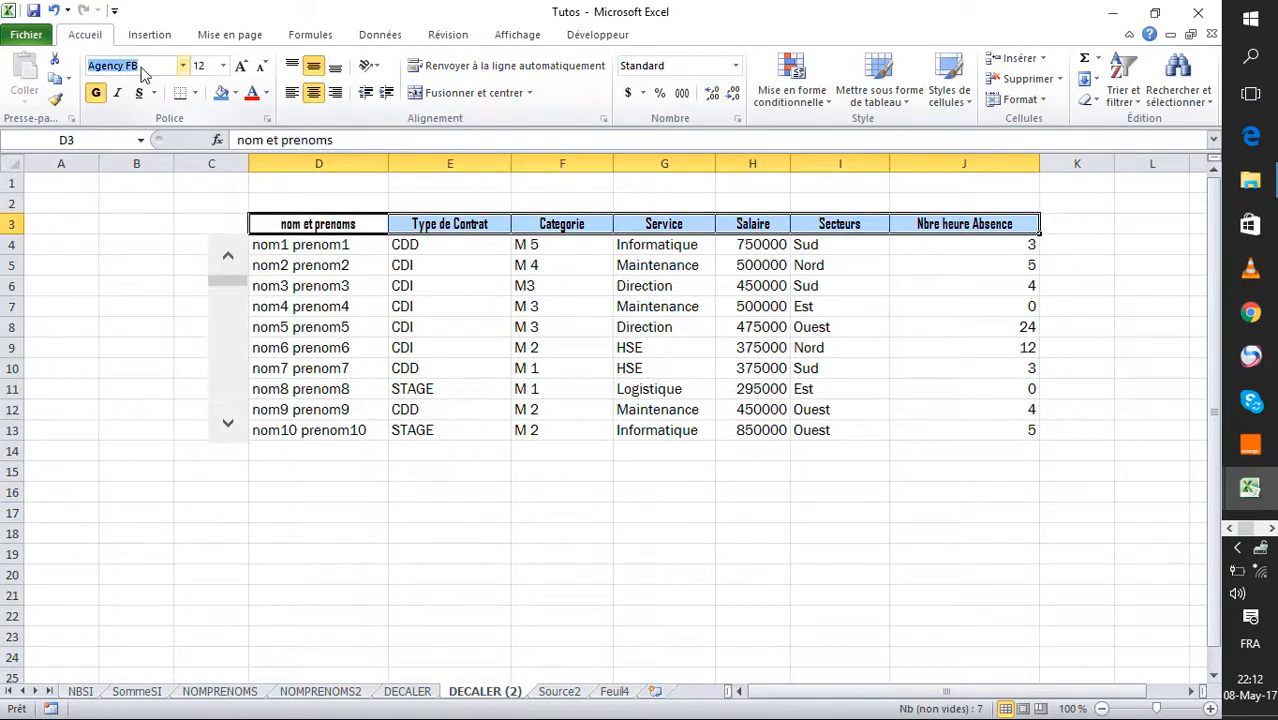
{"action": "type", "text": "Franklin Gothic Book"}
{"action": "key", "text": "Return"}
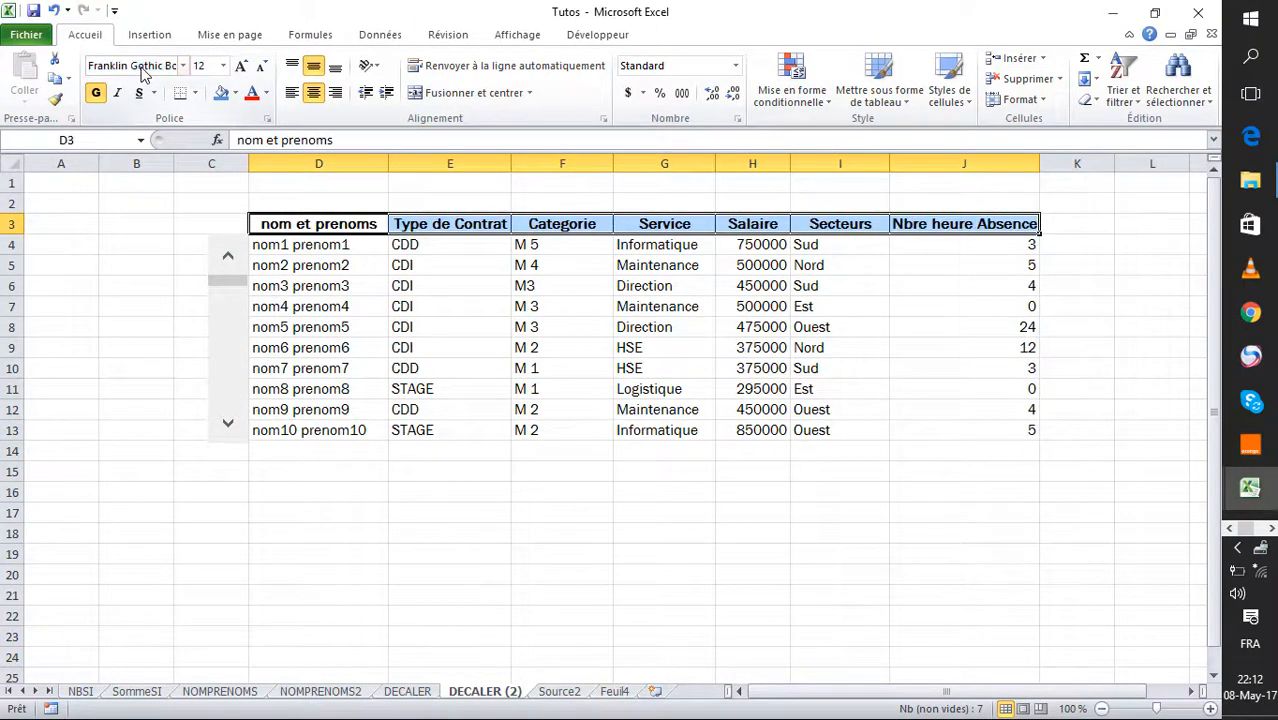
{"action": "left_click", "coordinate": [527, 366]}
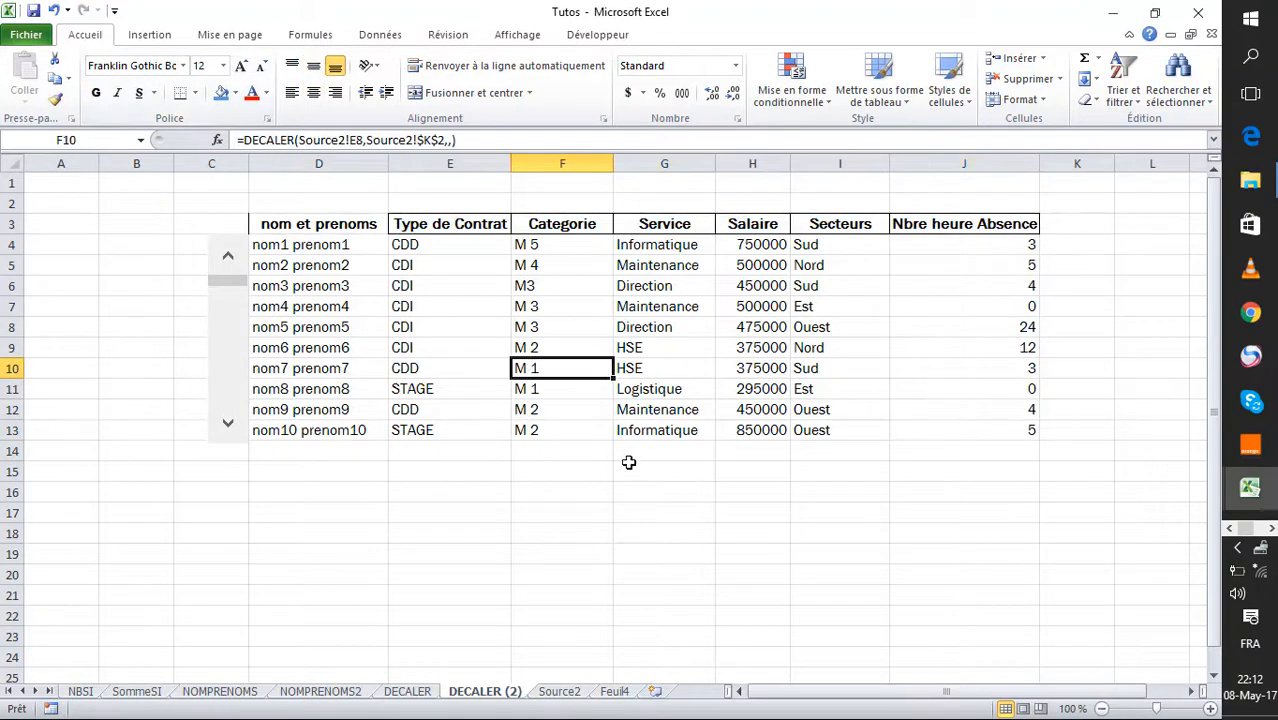
Step: Apply borders on all sides of the heading cell D3 on DECALER (2)
{"action": "left_click", "coordinate": [300, 224]}
{"action": "left_click", "coordinate": [195, 92]}
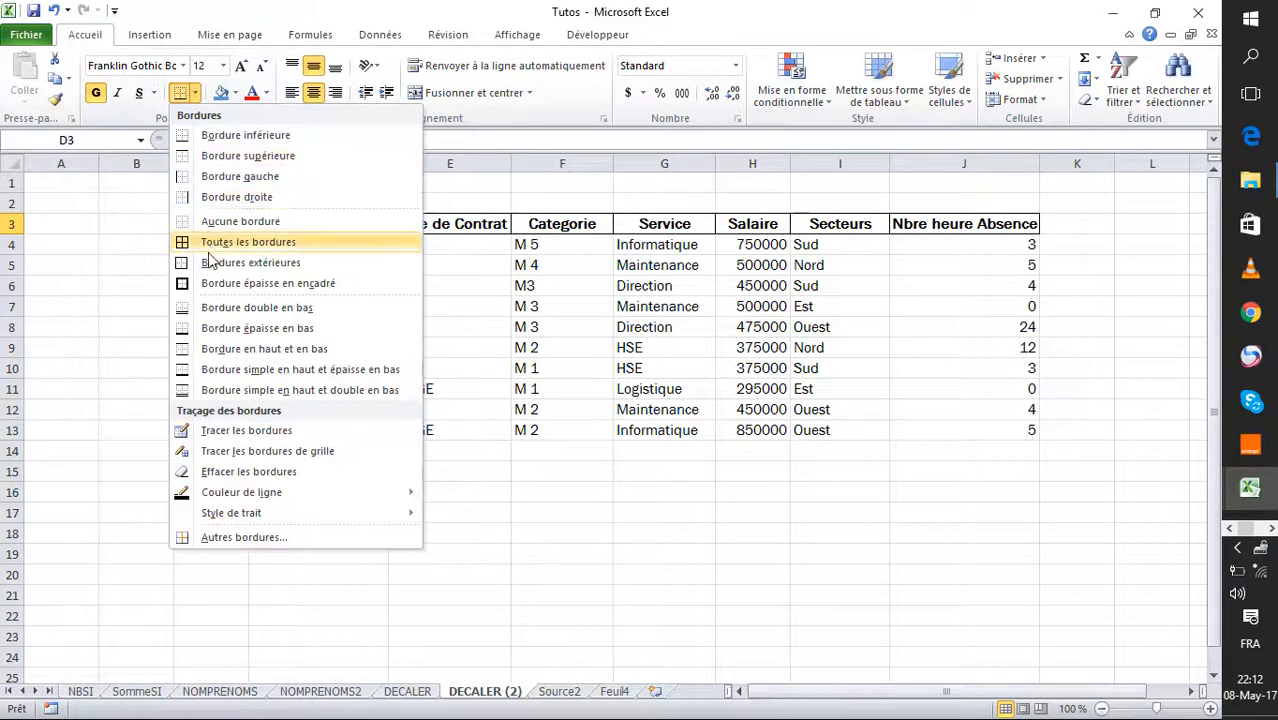
{"action": "left_click", "coordinate": [562, 554]}
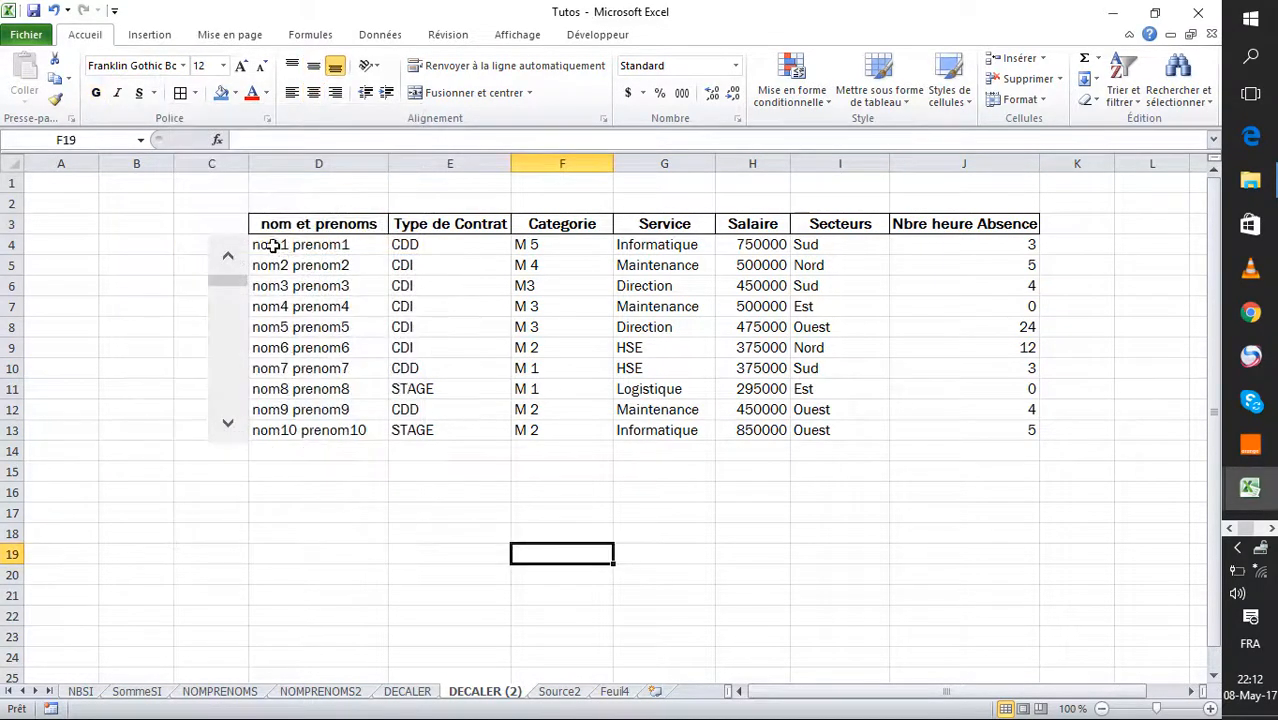
Step: Add an outside border around the scrolling data range D4:J13
{"action": "left_click_drag", "start_coordinate": [273, 245], "coordinate": [980, 427]}
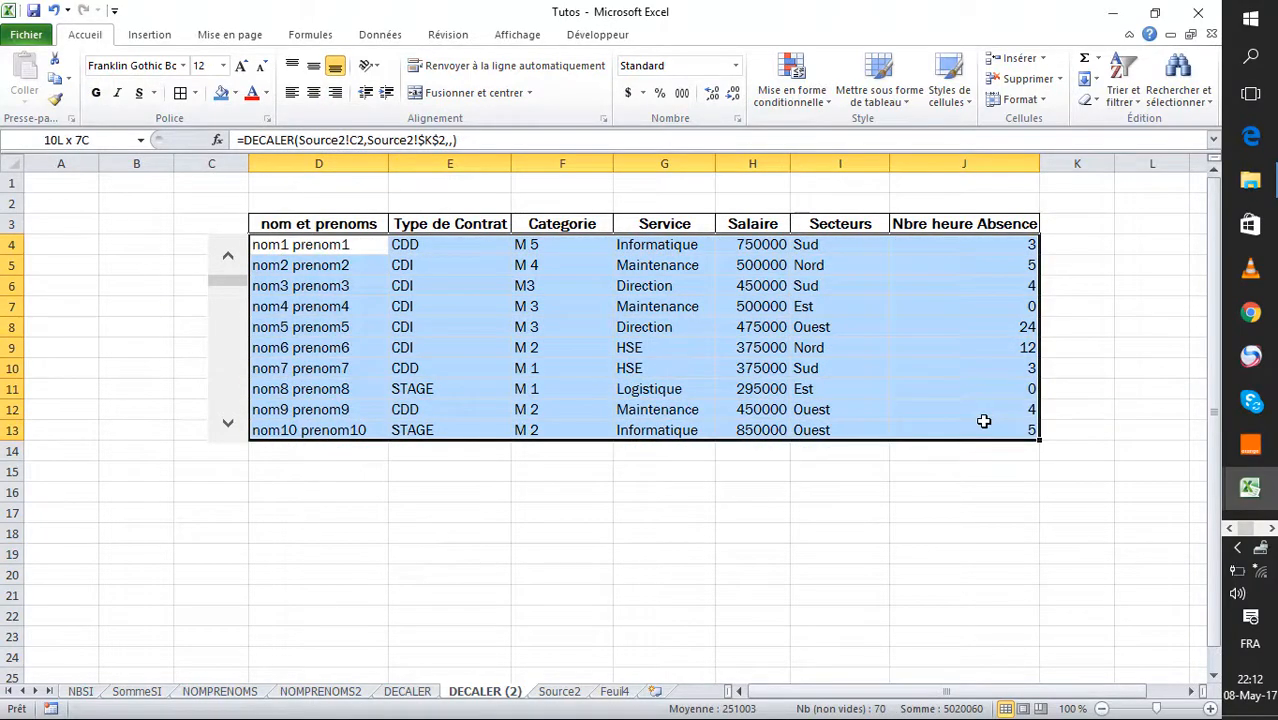
{"action": "left_click", "coordinate": [195, 92]}
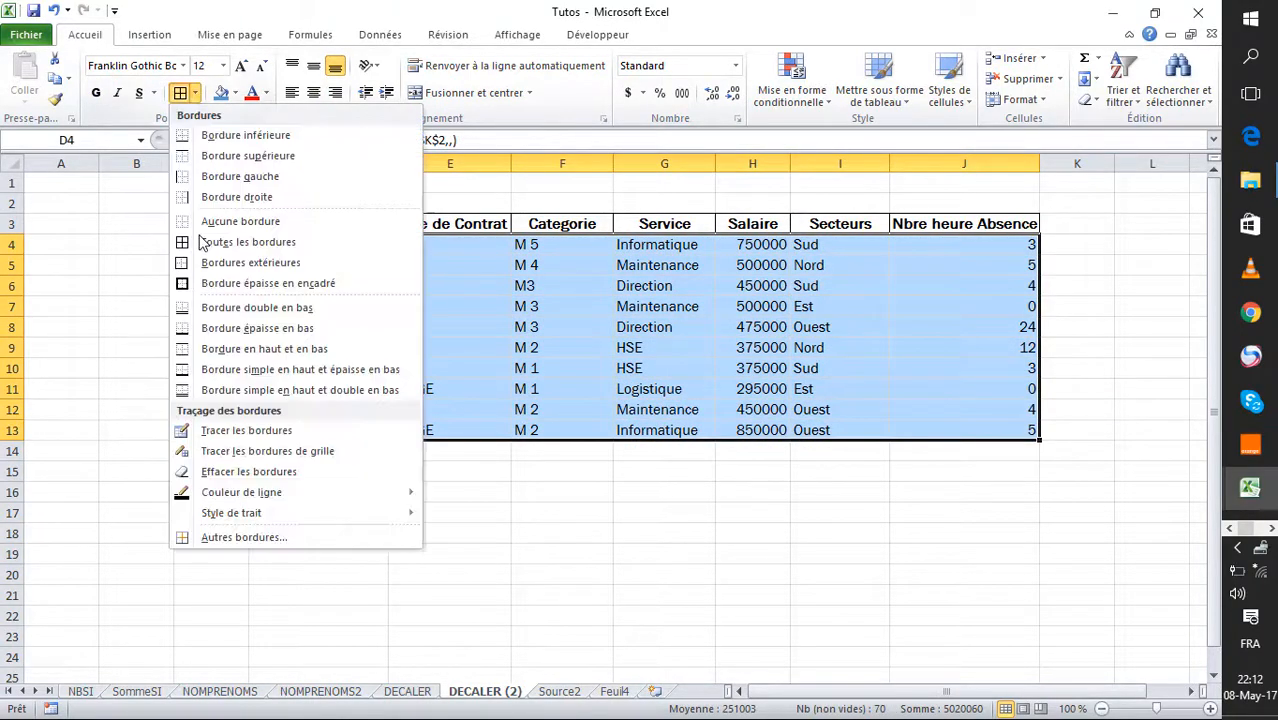
{"action": "left_click", "coordinate": [186, 283]}
{"action": "left_click", "coordinate": [635, 560]}
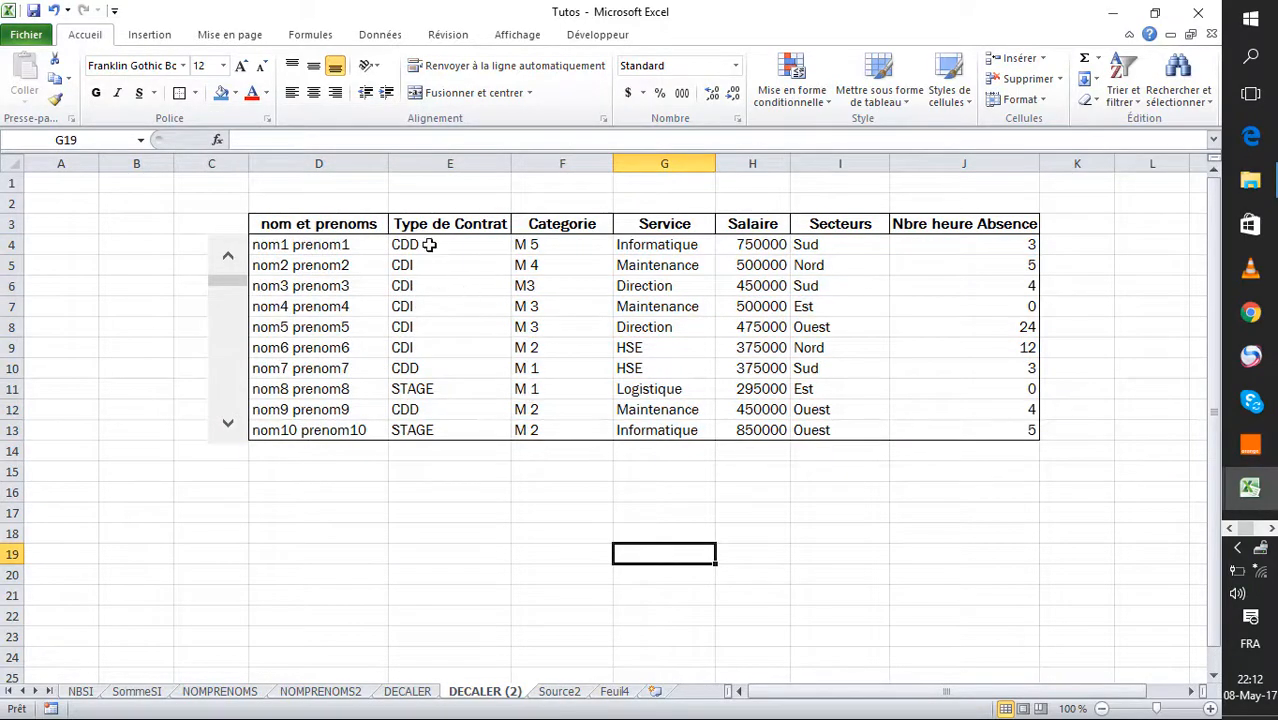
Step: Add outside borders around the alternate data columns E4:E13, G4:G13 and I4:I13 to separate the table's columns
{"action": "left_click_drag", "start_coordinate": [428, 244], "coordinate": [456, 431]}
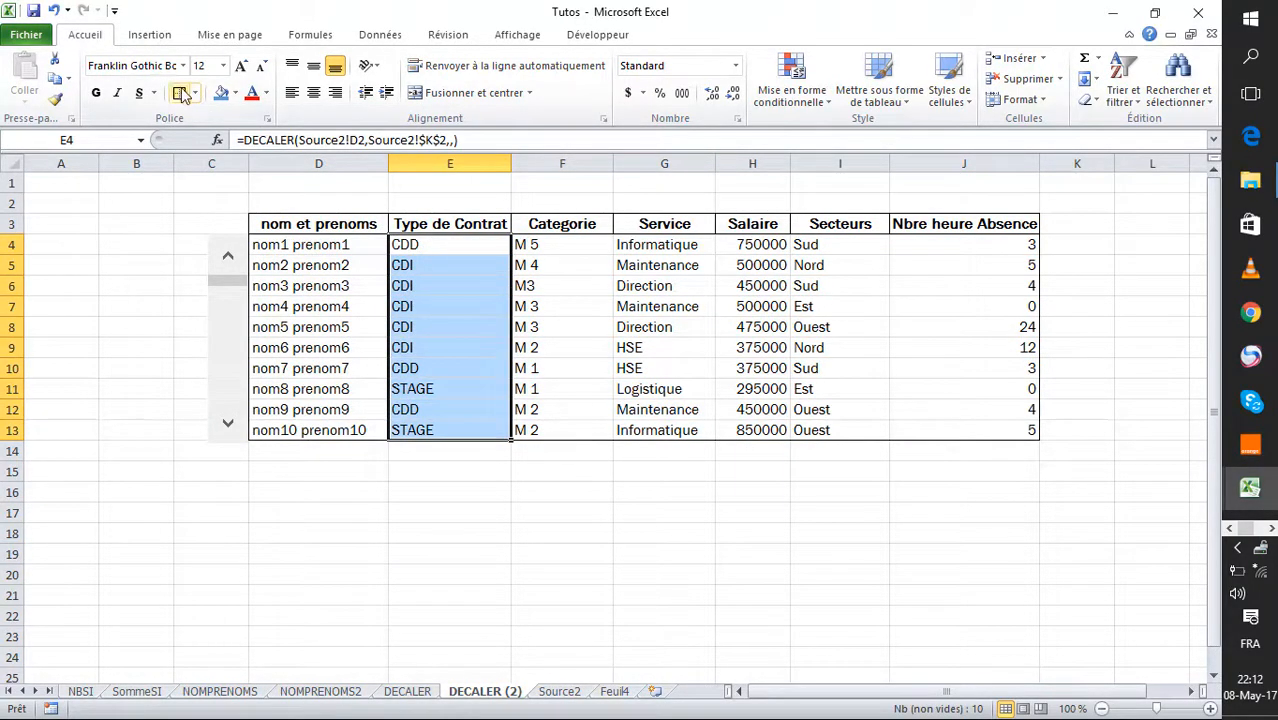
{"action": "left_click_drag", "start_coordinate": [664, 246], "coordinate": [698, 432]}
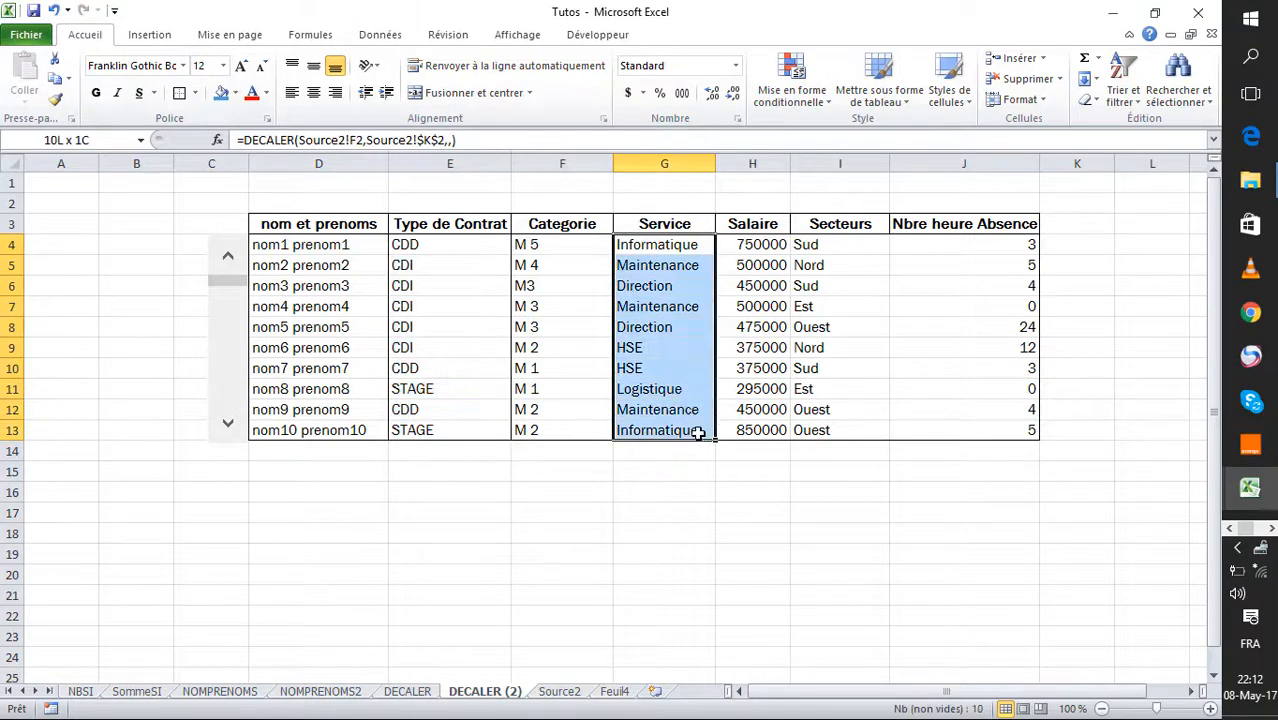
{"action": "left_click", "coordinate": [179, 92]}
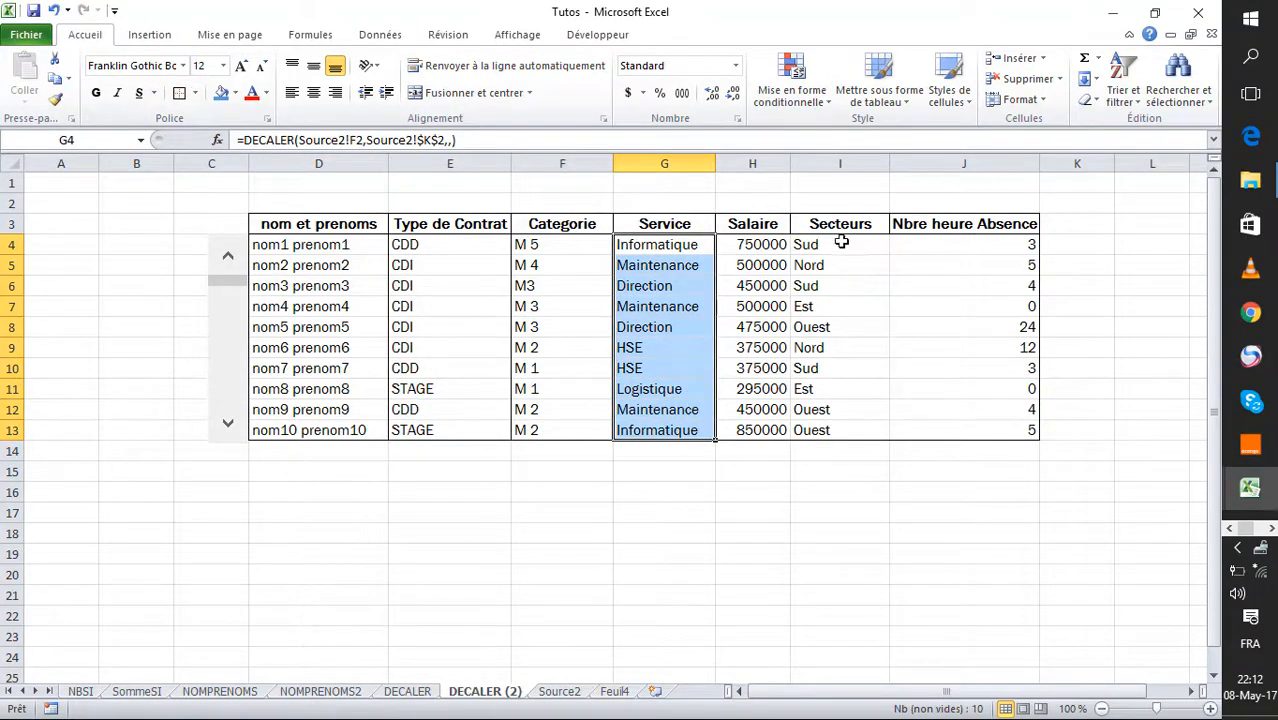
{"action": "left_click_drag", "start_coordinate": [841, 244], "coordinate": [877, 430]}
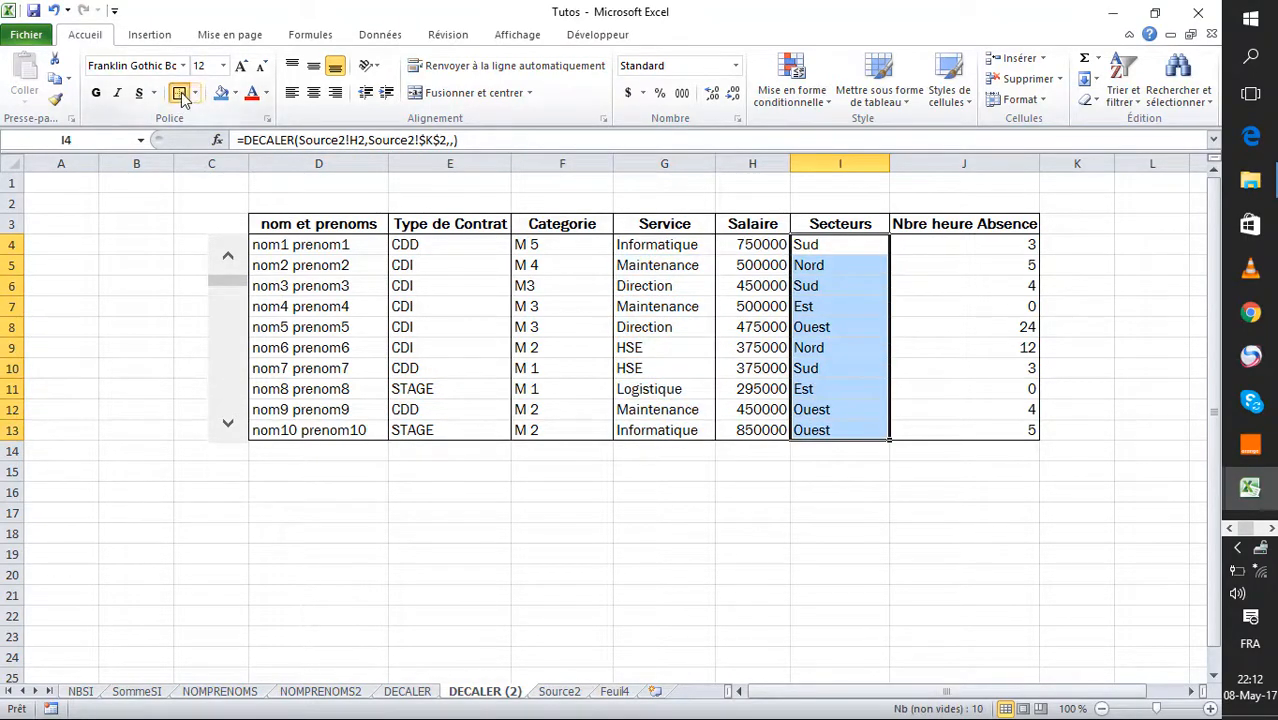
{"action": "left_click", "coordinate": [179, 92]}
{"action": "left_click", "coordinate": [808, 414]}
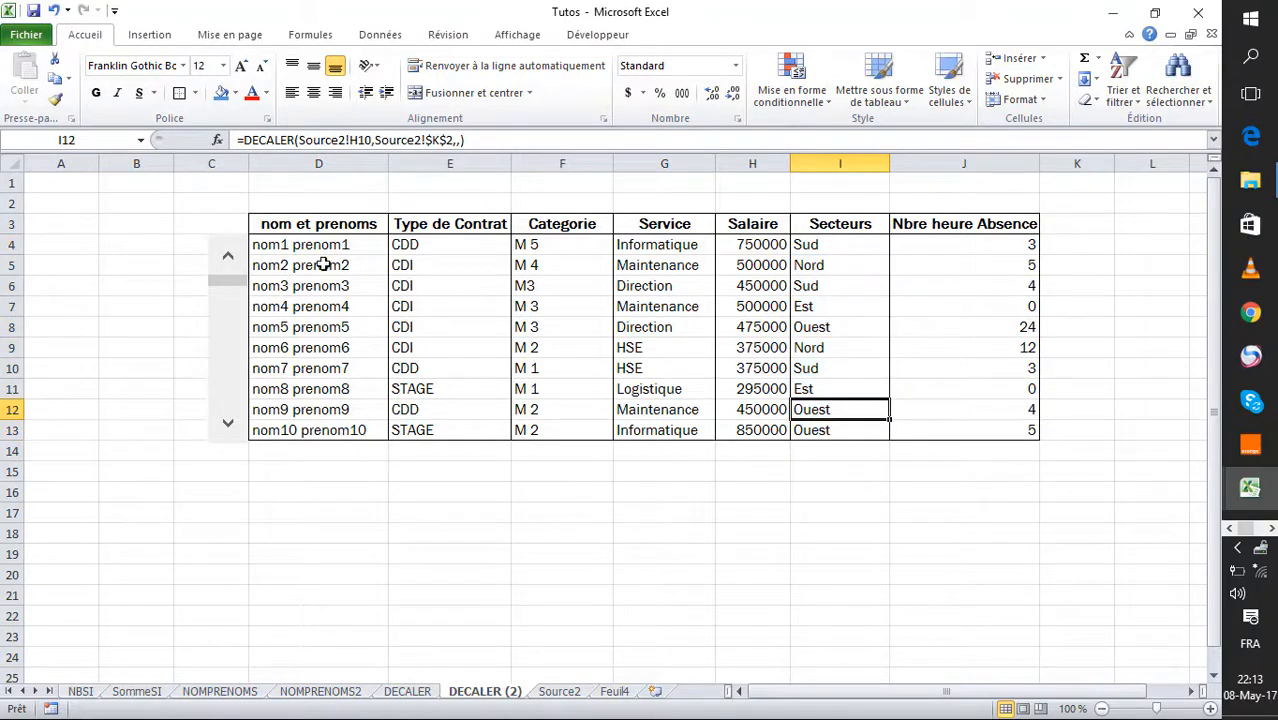
Step: Make heading row 3 slightly taller and fill the headings in D3:J3 with blue
{"action": "left_click_drag", "start_coordinate": [287, 222], "coordinate": [986, 223]}
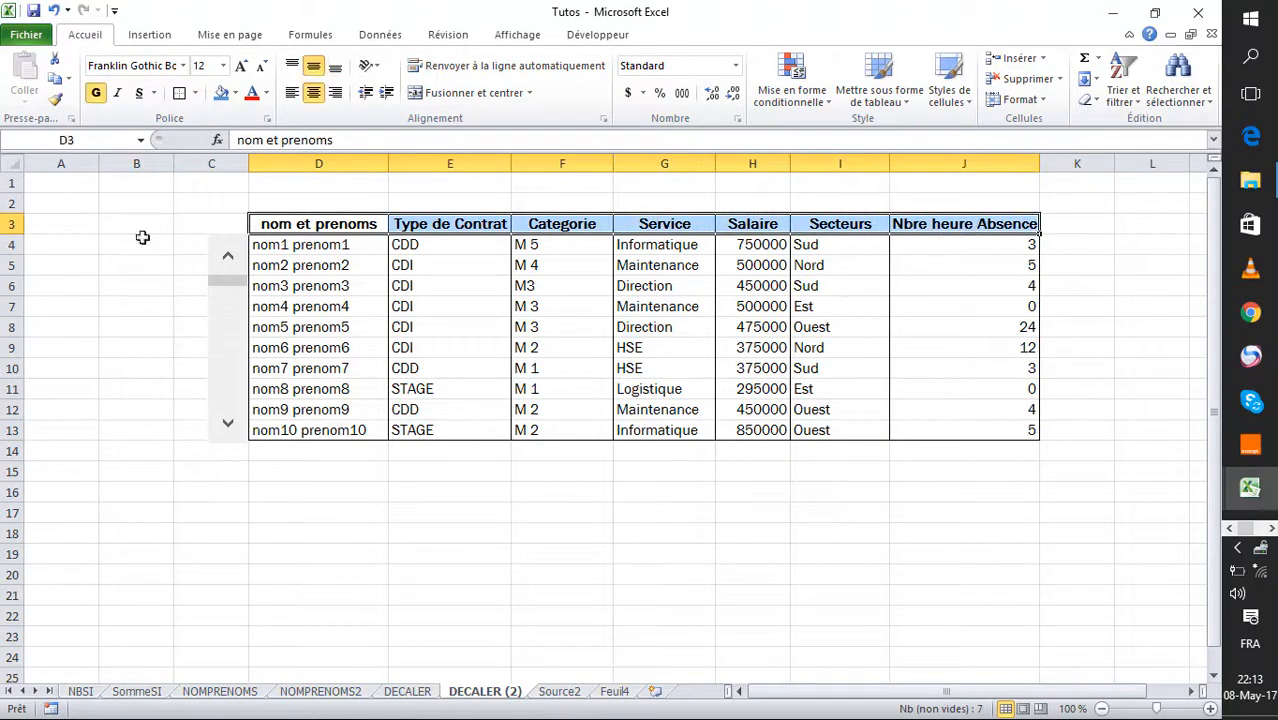
{"action": "left_click_drag", "start_coordinate": [11, 235], "coordinate": [11, 239]}
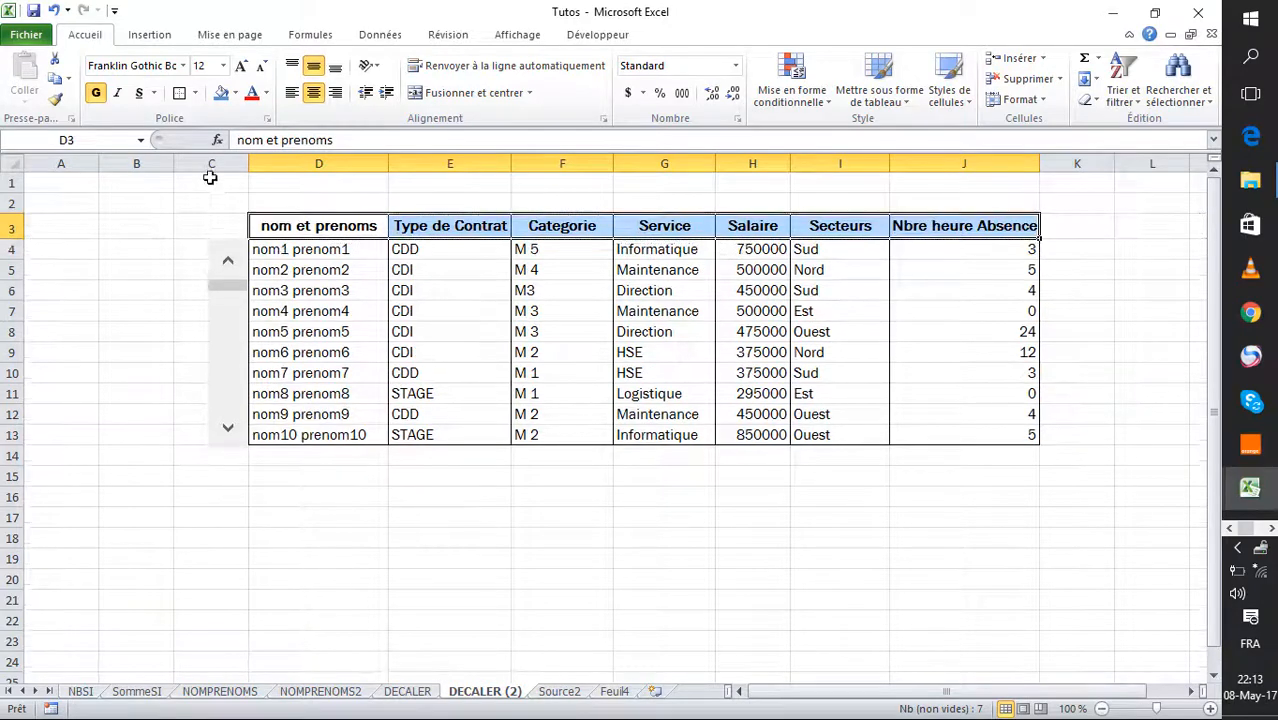
{"action": "left_click", "coordinate": [221, 104]}
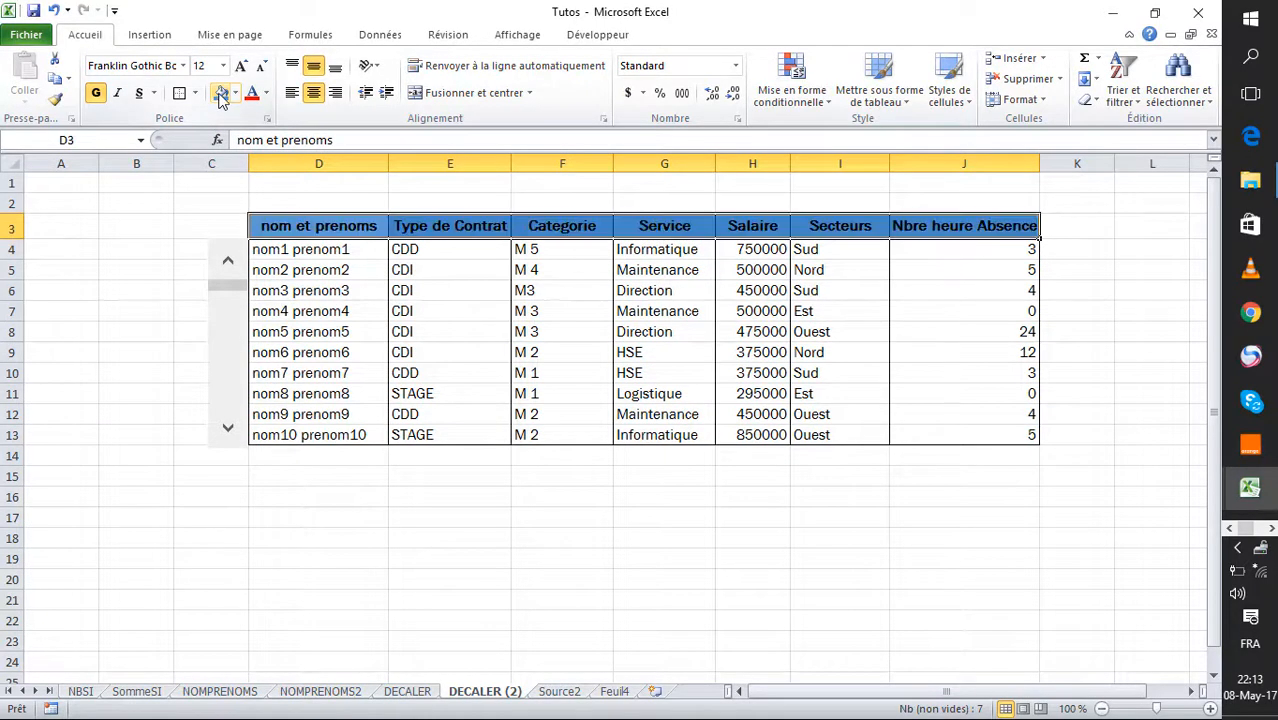
{"action": "left_click", "coordinate": [608, 529]}
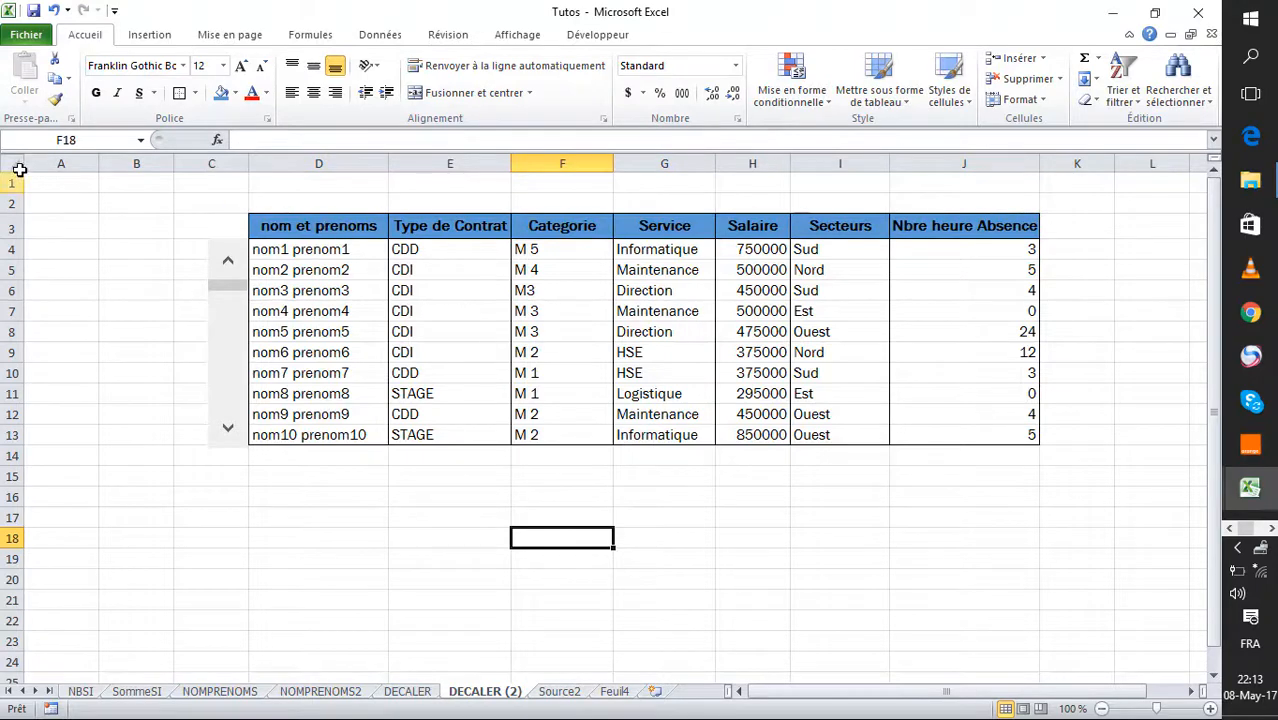
Step: Hide the gridlines on the DECALER (2) sheet
{"action": "left_click", "coordinate": [12, 165]}
{"action": "left_click", "coordinate": [512, 35]}
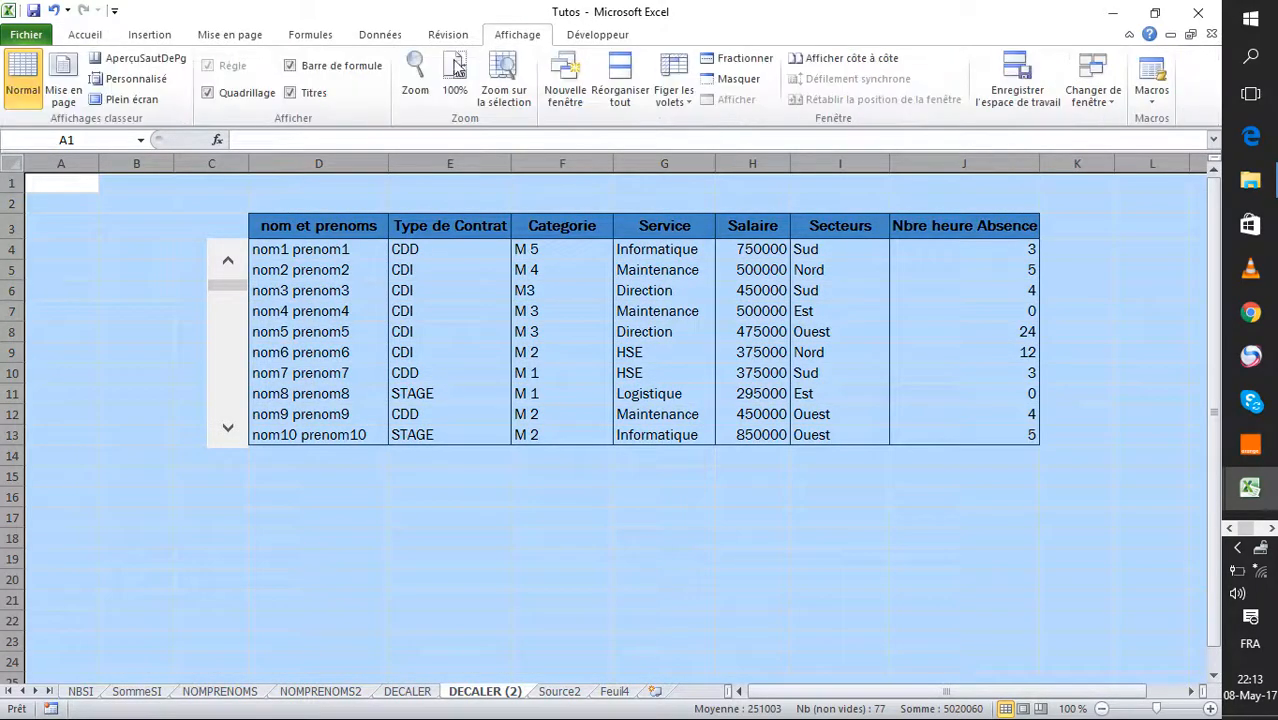
{"action": "left_click", "coordinate": [207, 93]}
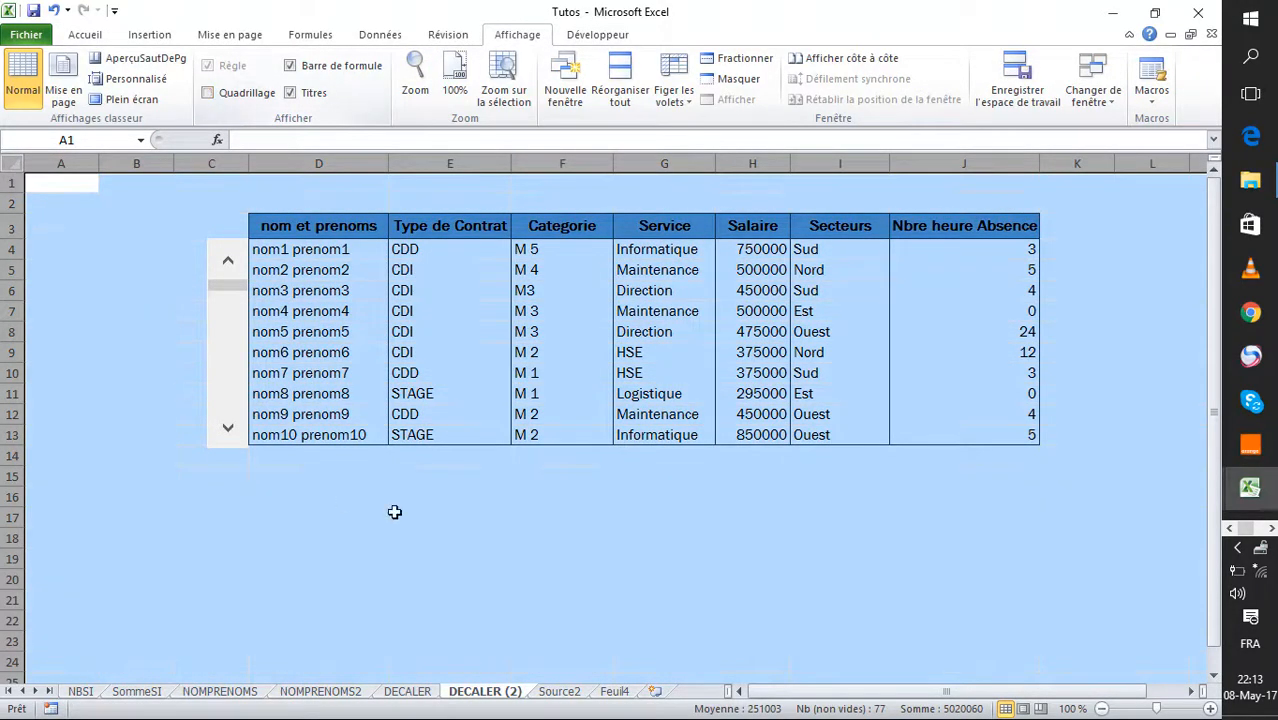
{"action": "left_click", "coordinate": [545, 524]}
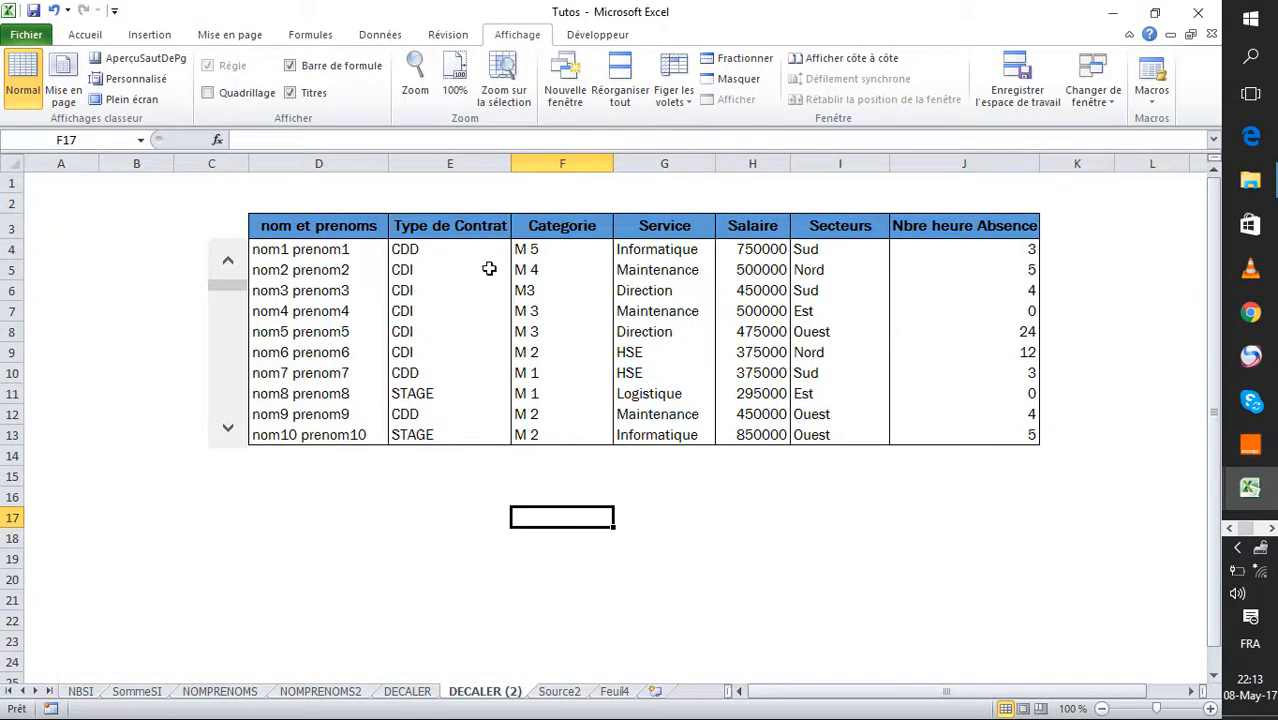
{"action": "left_click", "coordinate": [350, 498]}
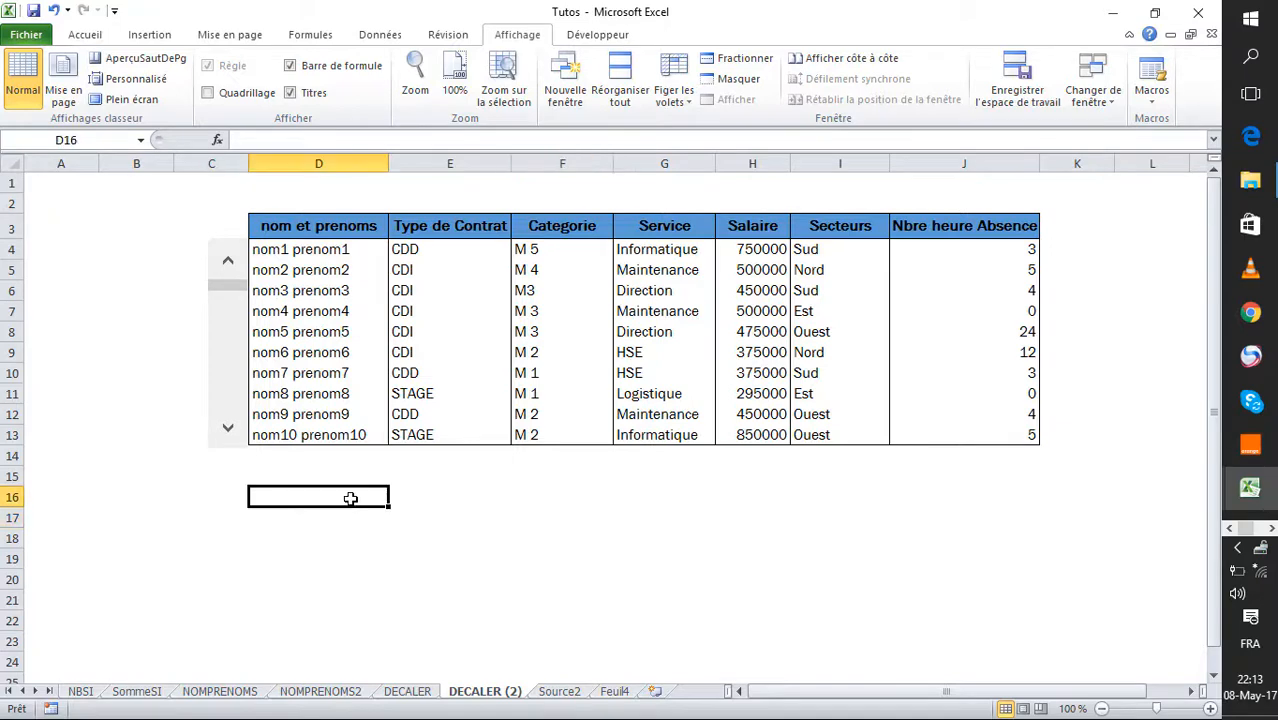
Step: Run the sheet's scroll bar down, back to the first name and down again, examining the formatted table's rows
{"action": "left_click", "coordinate": [228, 432]}
{"action": "left_click", "coordinate": [228, 432]}
{"action": "left_click", "coordinate": [228, 432]}
{"action": "left_click", "coordinate": [228, 432]}
{"action": "left_click", "coordinate": [228, 432]}
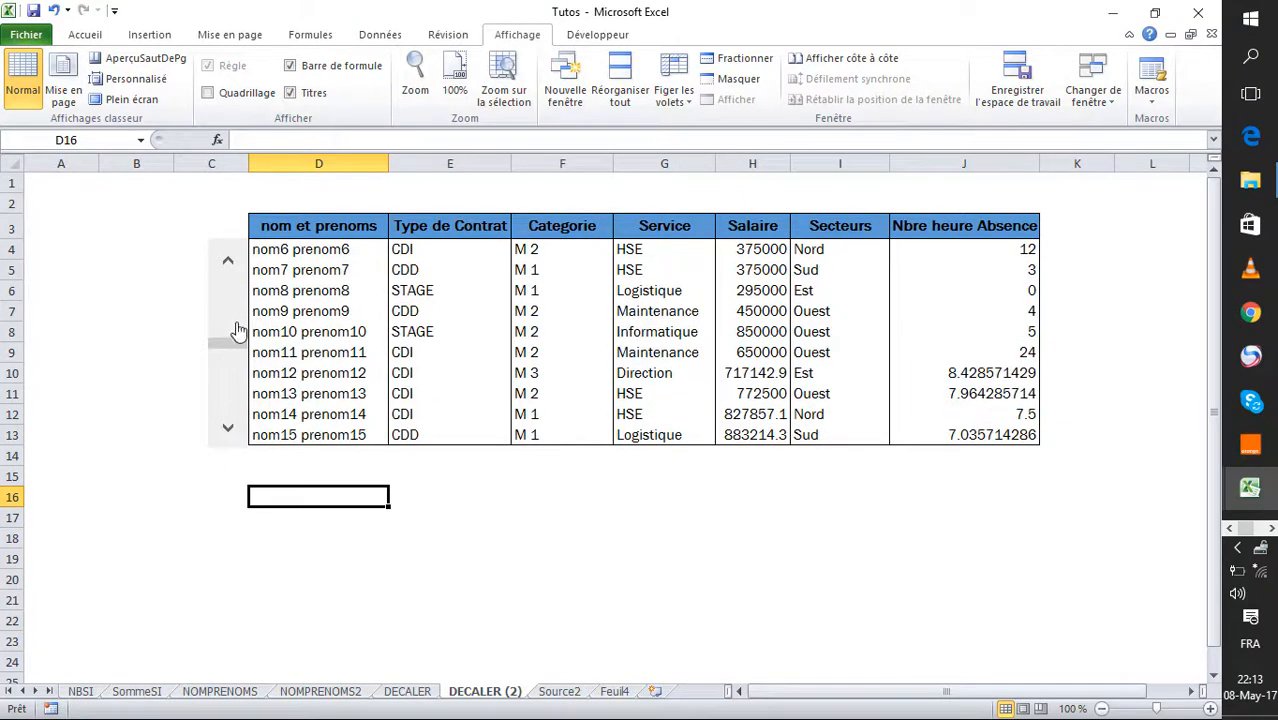
{"action": "left_click", "coordinate": [236, 262]}
{"action": "left_click", "coordinate": [236, 262]}
{"action": "left_click", "coordinate": [236, 262]}
{"action": "left_click", "coordinate": [237, 262]}
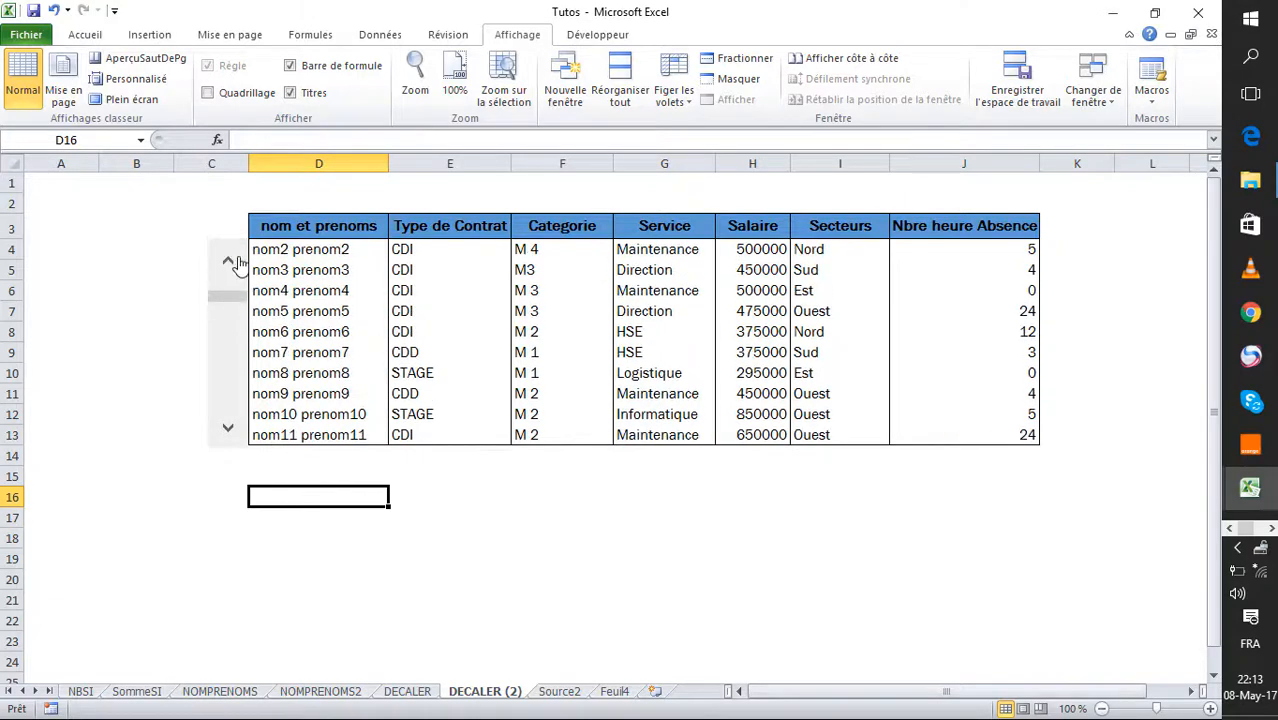
{"action": "left_click", "coordinate": [237, 262]}
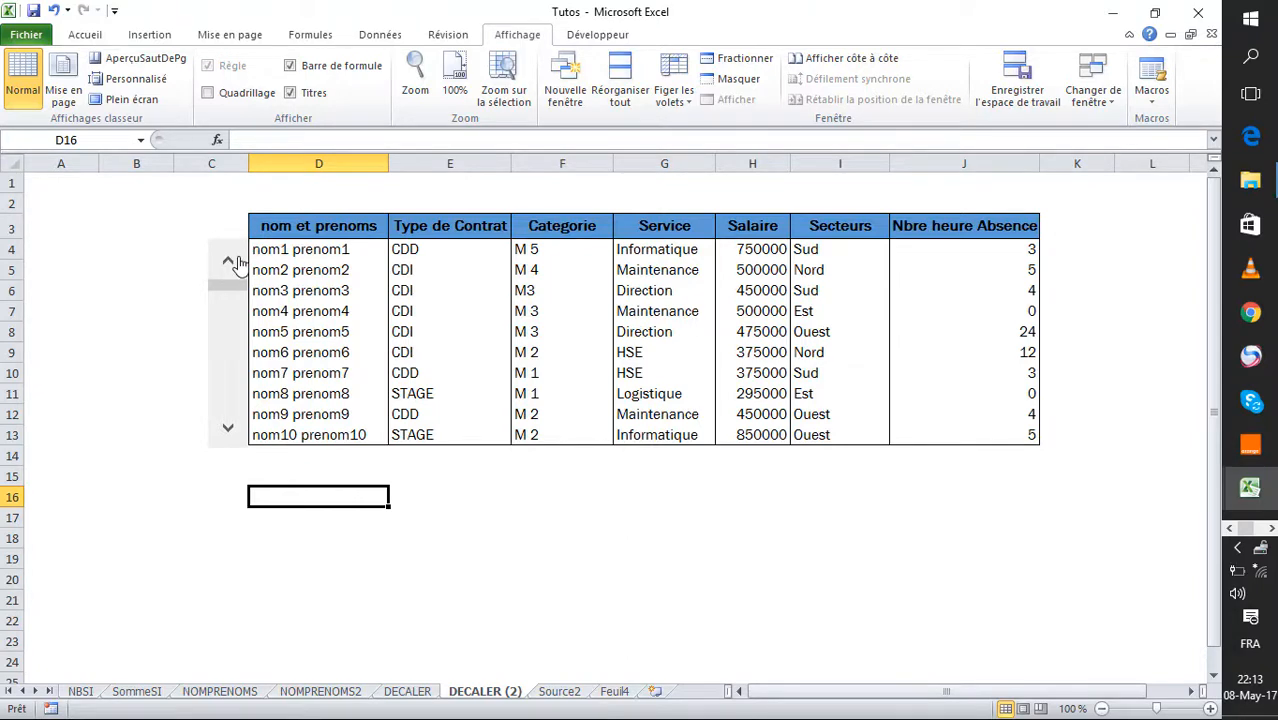
{"action": "left_click", "coordinate": [229, 428]}
{"action": "left_click", "coordinate": [233, 430]}
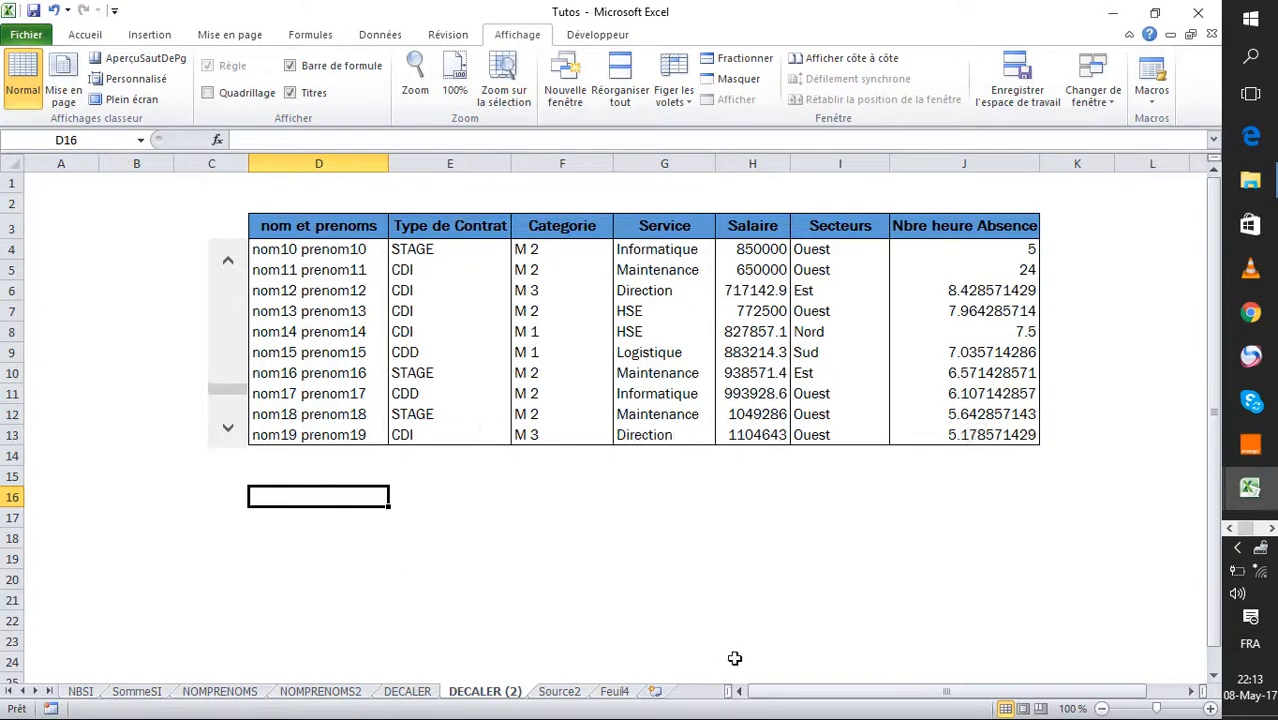
Step: Move the green "Comment faire une barre de defilement?" banner directly below the table, starting at about row 14
{"action": "left_click_drag", "start_coordinate": [840, 692], "coordinate": [877, 692]}
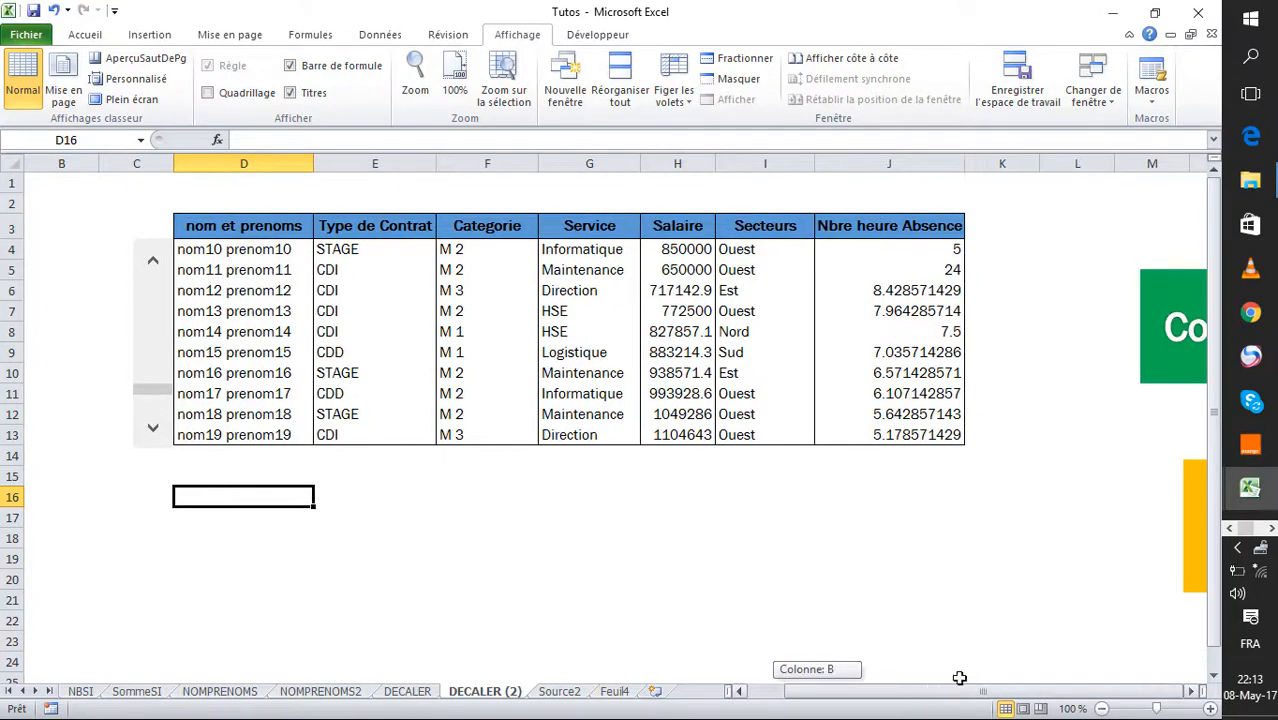
{"action": "left_click_drag", "start_coordinate": [959, 678], "coordinate": [1018, 646]}
{"action": "left_click", "coordinate": [1152, 274]}
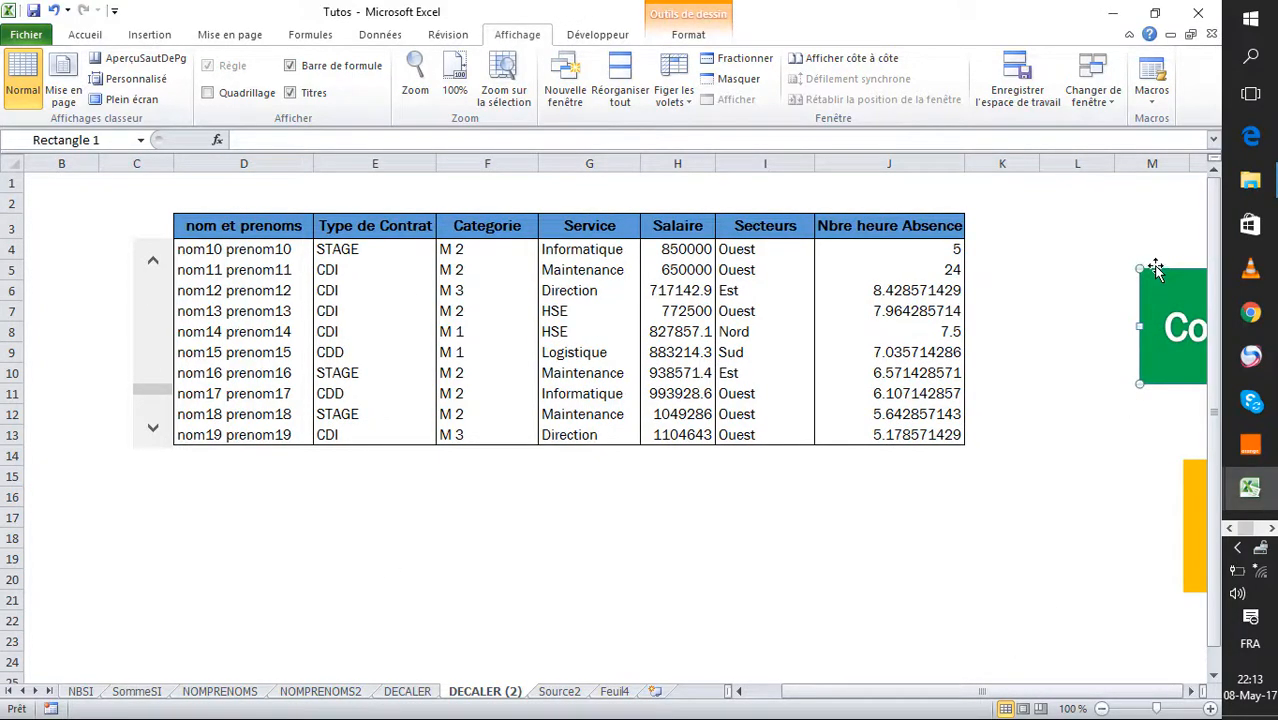
{"action": "left_click_drag", "start_coordinate": [1155, 270], "coordinate": [238, 453]}
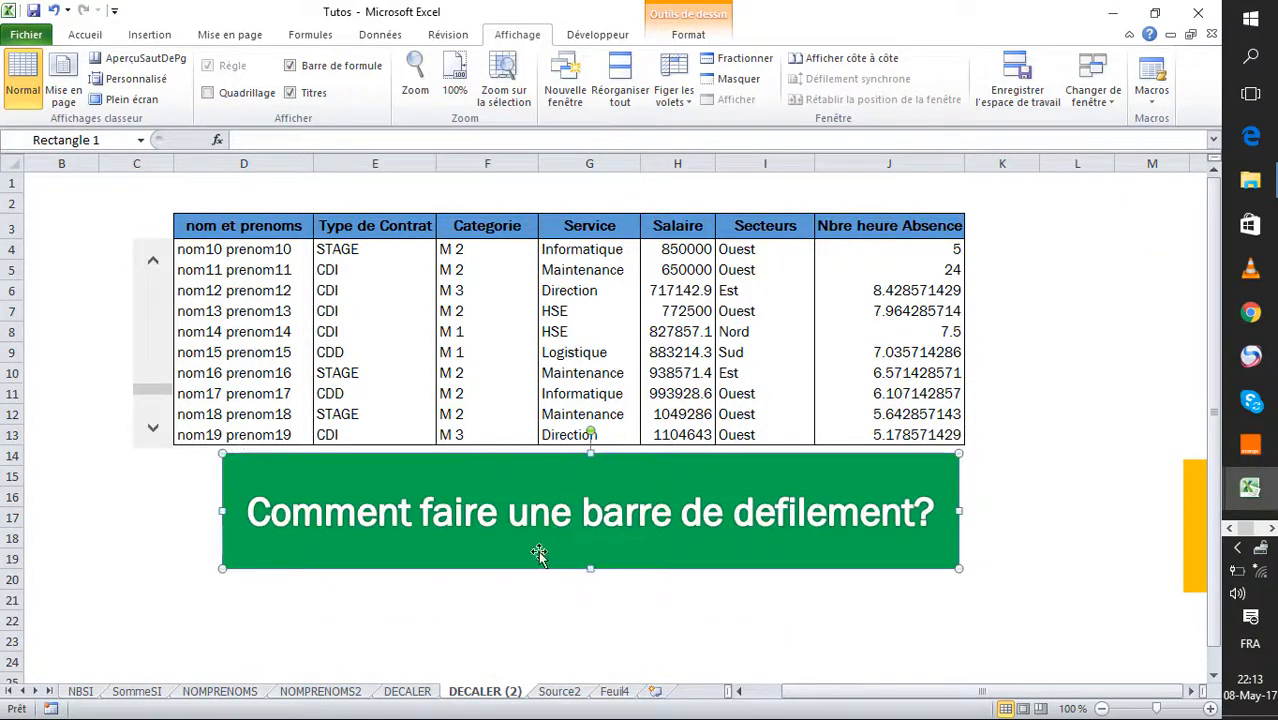
Step: Place the orange "Complement developpeur d'Excel Fonction Decaler" box beneath the green banner, at about rows 21 to 27
{"action": "left_click_drag", "start_coordinate": [867, 695], "coordinate": [923, 700]}
{"action": "left_click", "coordinate": [931, 691]}
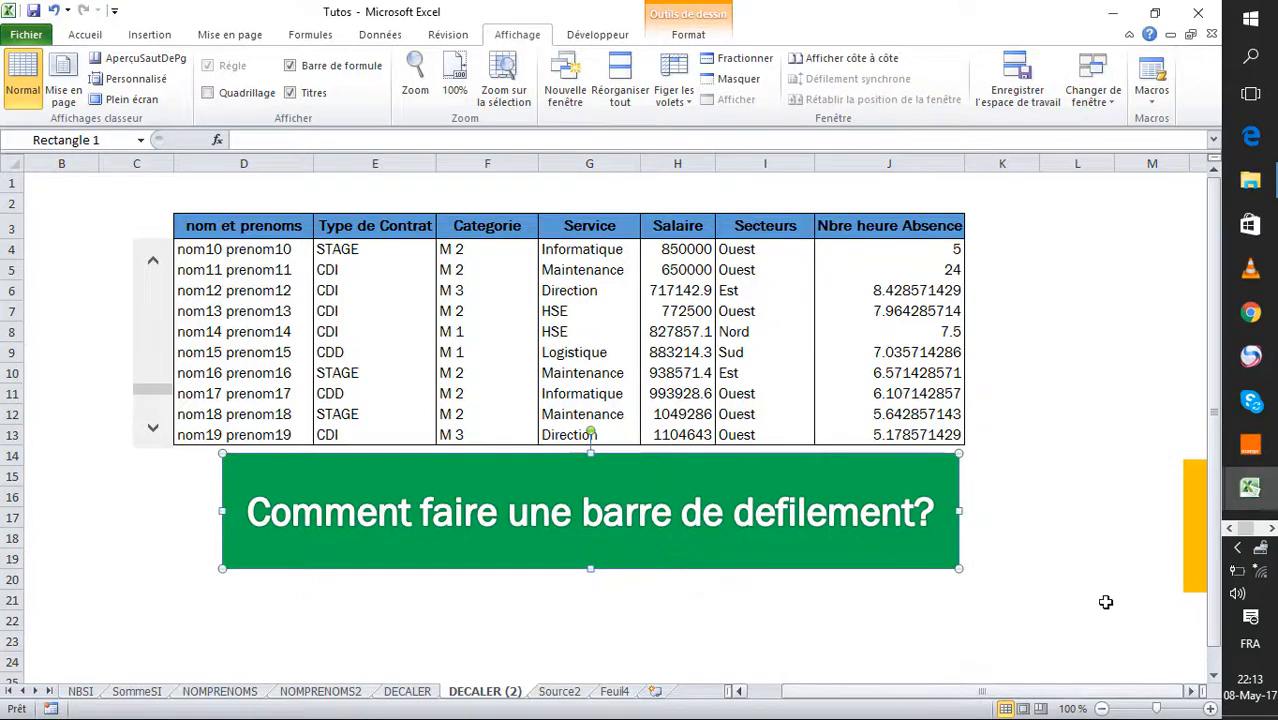
{"action": "left_click", "coordinate": [1185, 548]}
{"action": "left_click_drag", "start_coordinate": [1185, 548], "coordinate": [302, 630]}
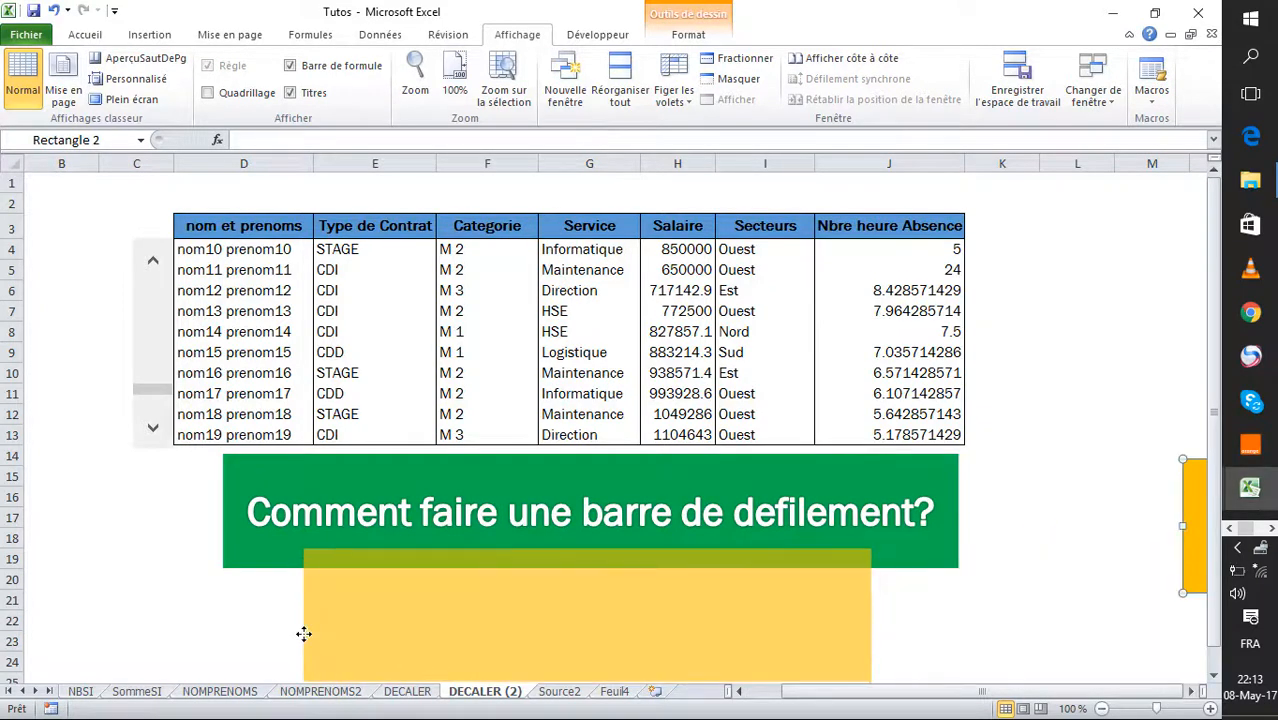
{"action": "scroll", "coordinate": [805, 441], "scroll_direction": "down", "scroll_amount": 2}
{"action": "left_click_drag", "start_coordinate": [762, 425], "coordinate": [752, 473]}
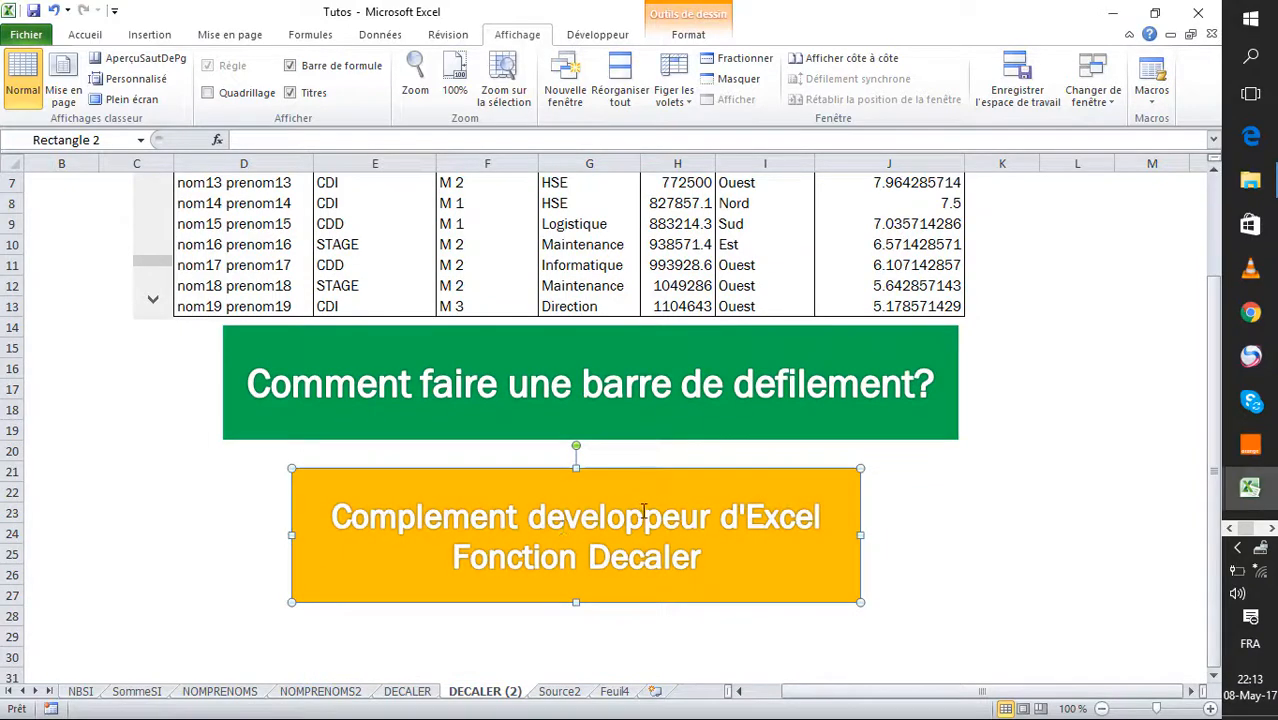
{"action": "left_click", "coordinate": [912, 493]}
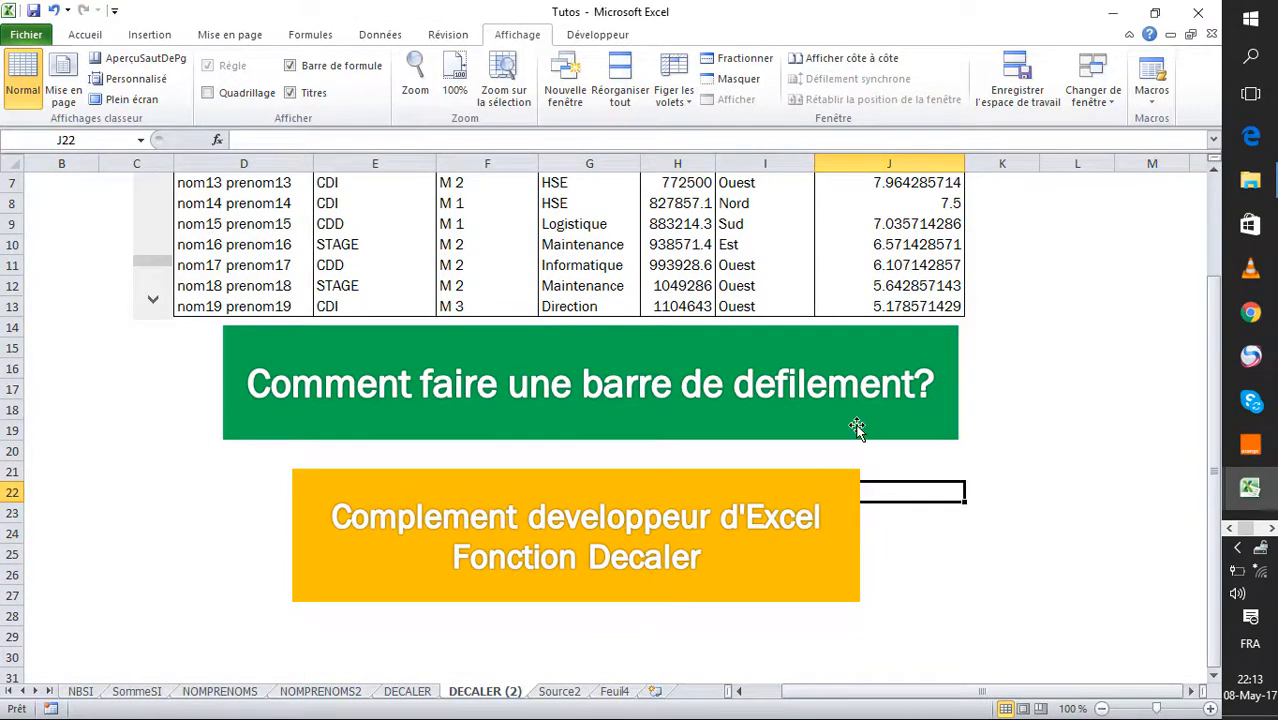
{"action": "scroll", "coordinate": [857, 427], "scroll_direction": "up", "scroll_amount": 2}
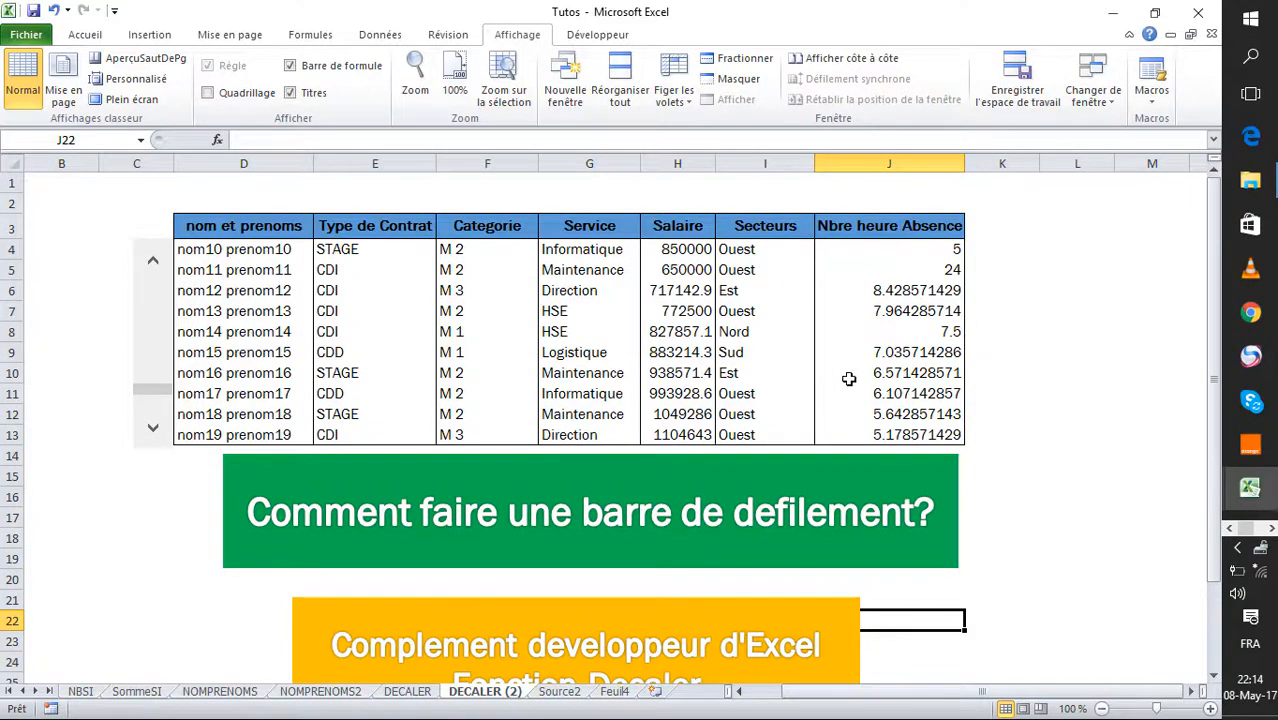
{"action": "left_click", "coordinate": [1052, 440]}
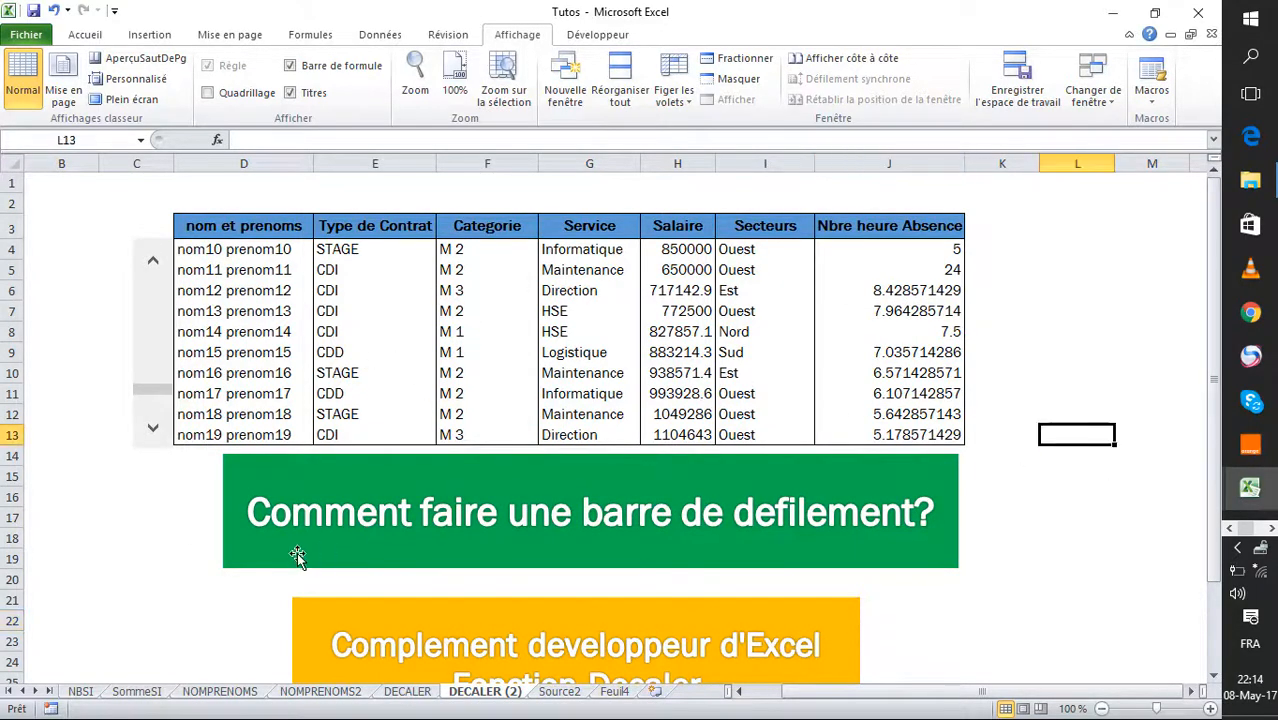
{"action": "left_click", "coordinate": [132, 557]}
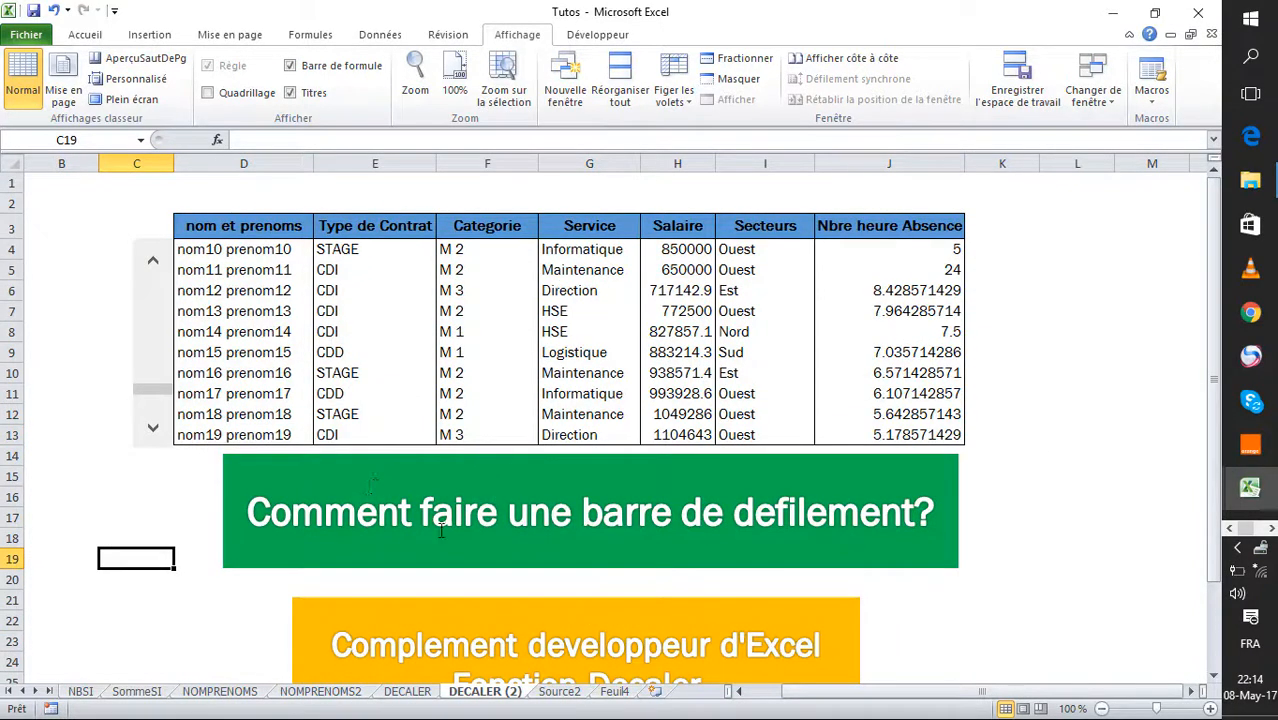
{"action": "left_click", "coordinate": [100, 504]}
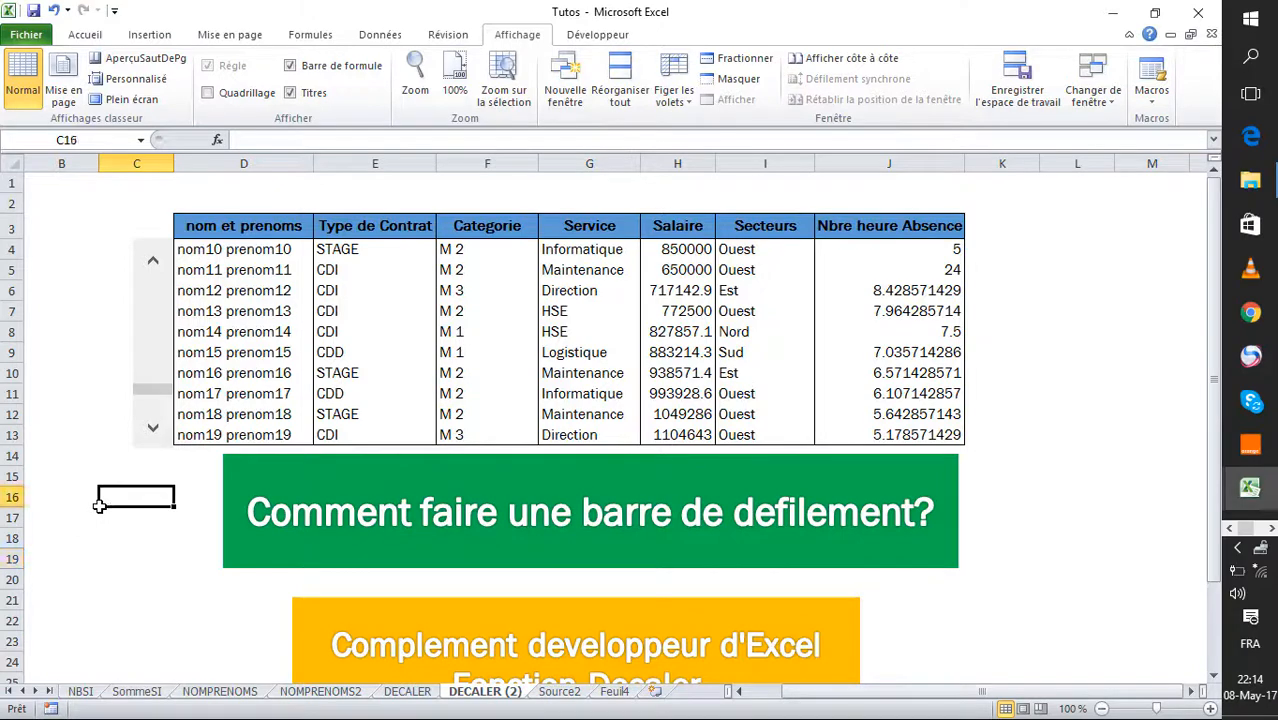
{"action": "left_click", "coordinate": [972, 402]}
{"action": "left_click", "coordinate": [1003, 455]}
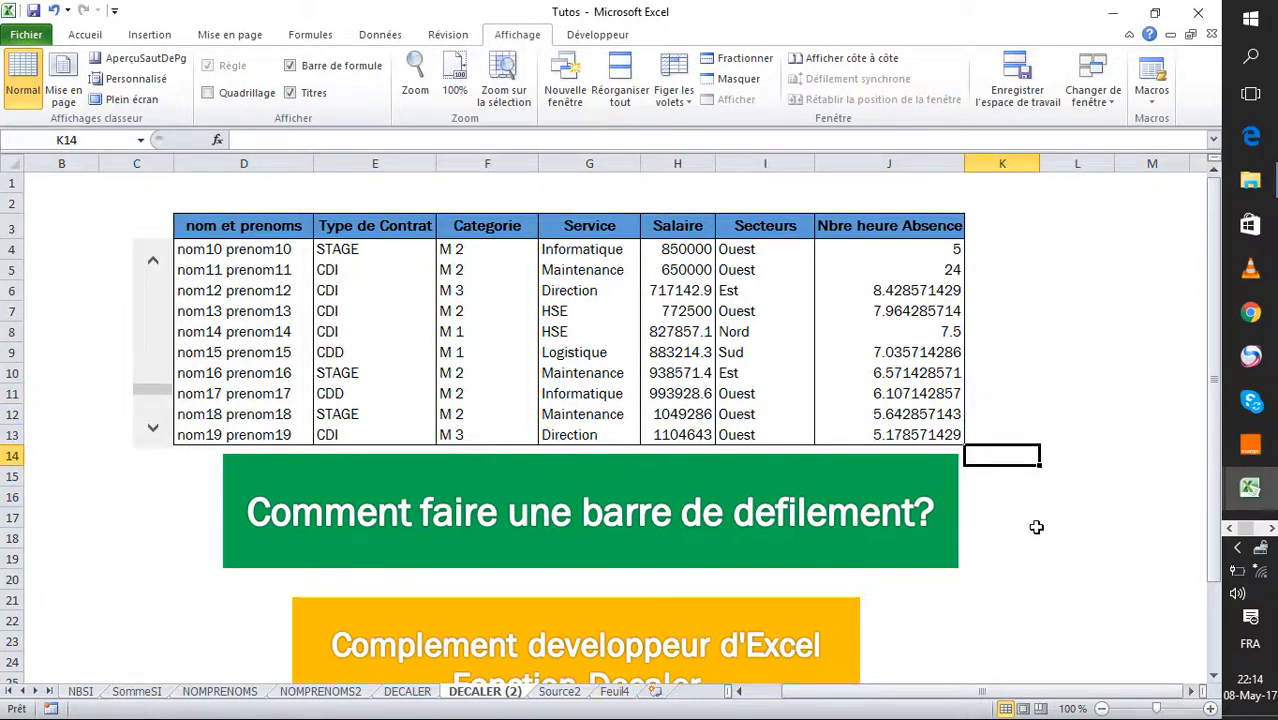
{"action": "left_click", "coordinate": [1050, 390]}
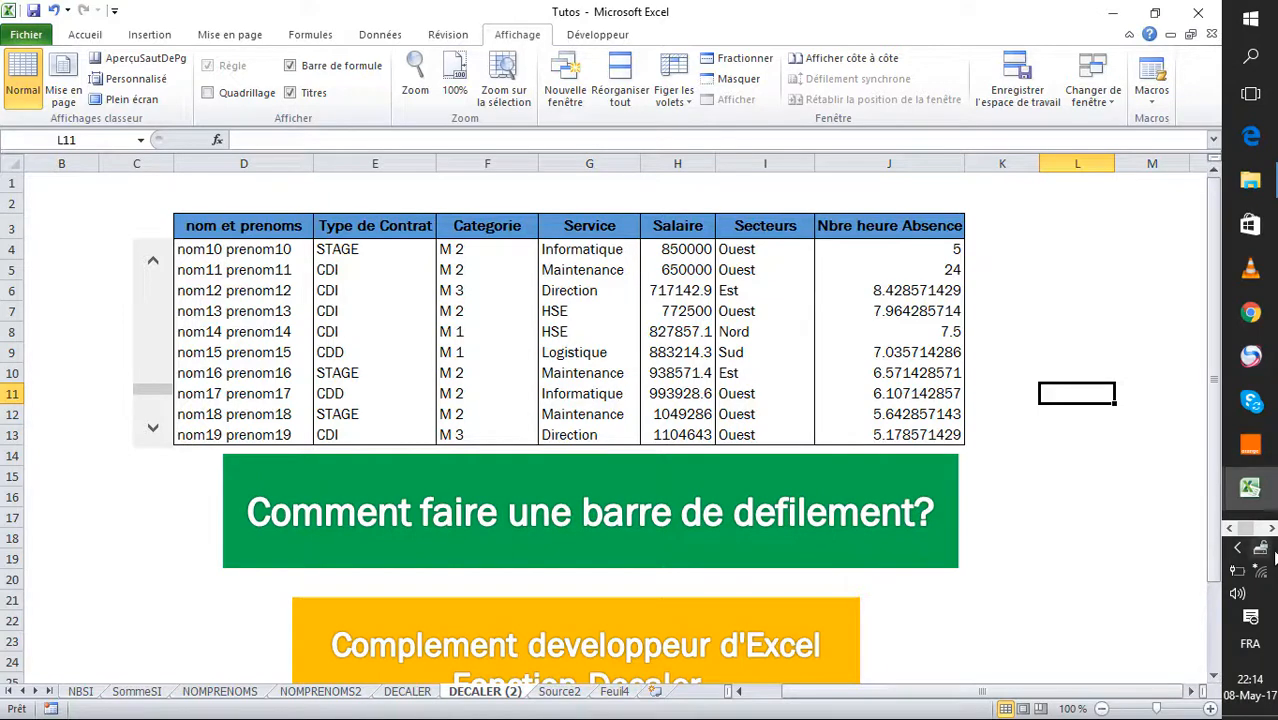
{"action": "left_click", "coordinate": [1272, 529]}
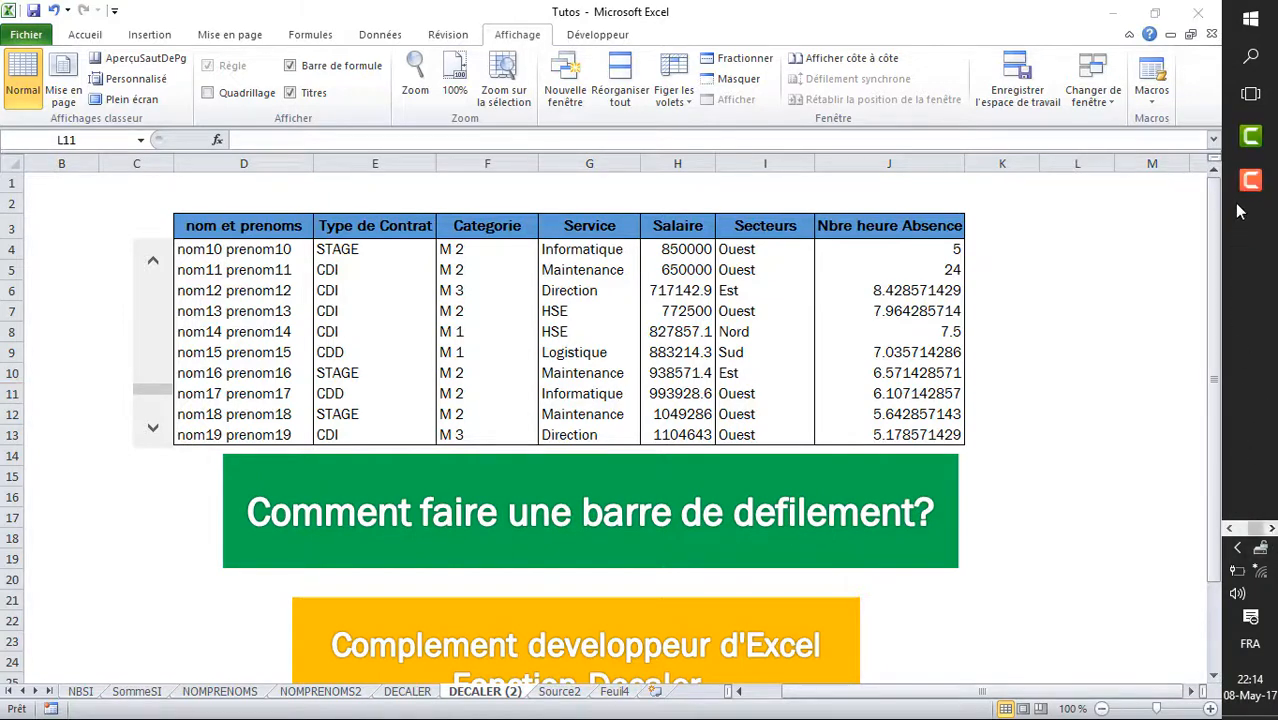
{"action": "mouse_move", "coordinate": [1248, 193]}
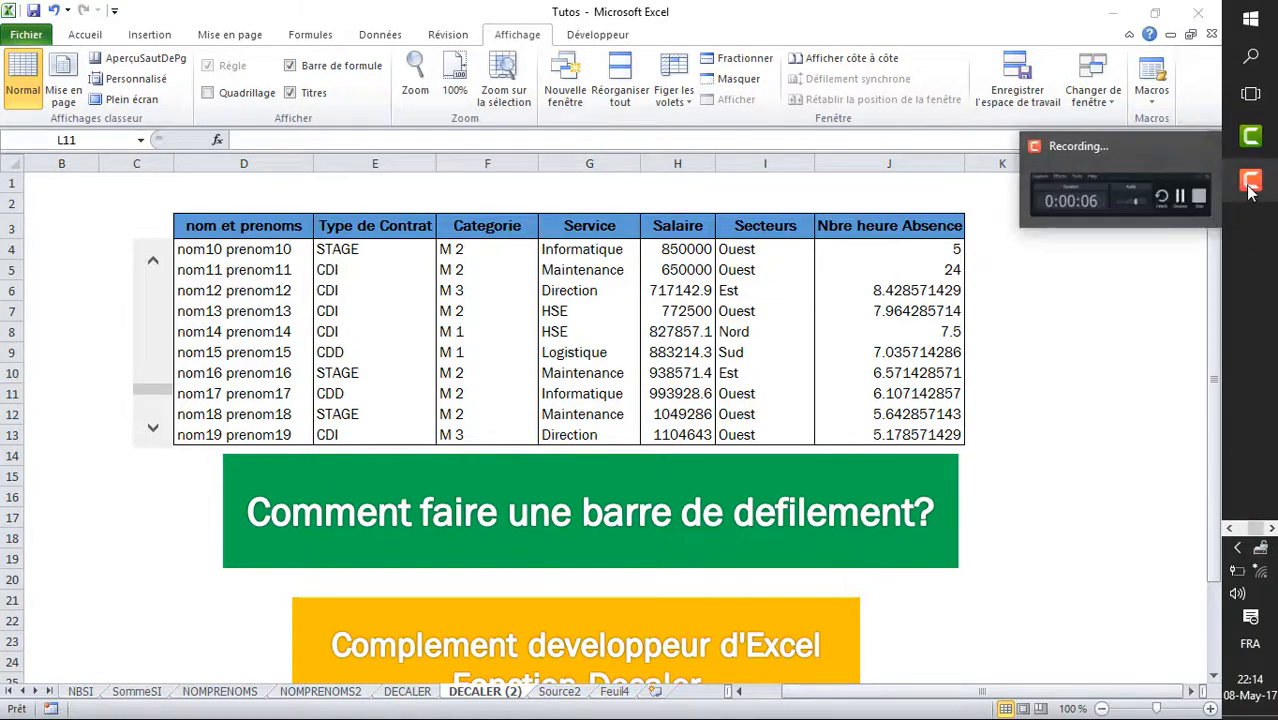
{"action": "left_click", "coordinate": [1248, 193]}
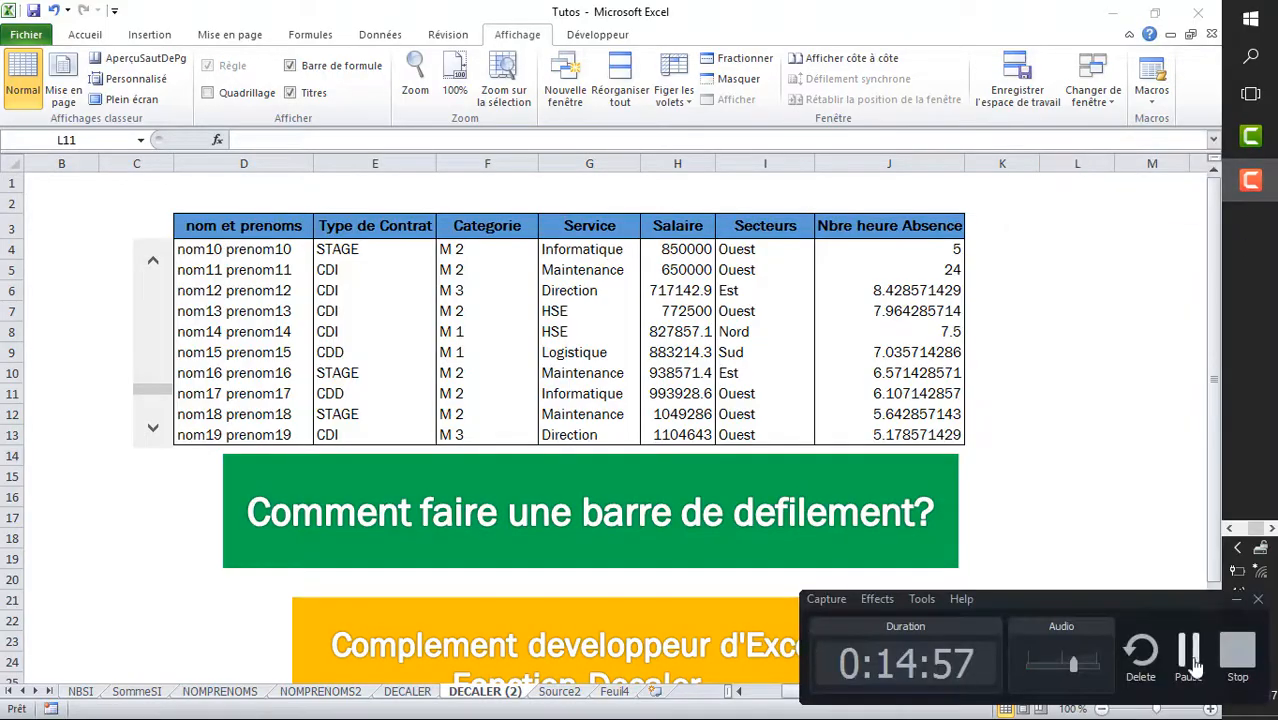